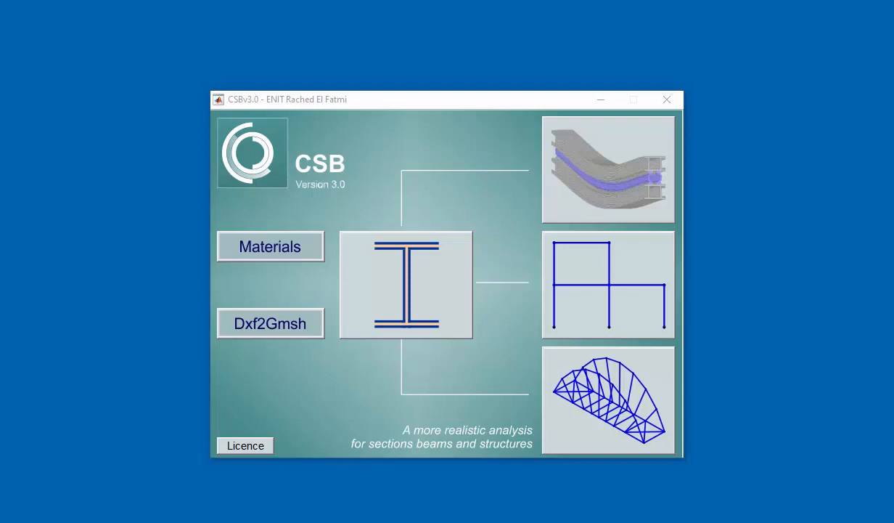
Step: Open the plane structure module and import the Gmsh file s2D_ex_6_bowstring.inp from the PlaneStructuresGmsh examples folder
left_click(637, 285)
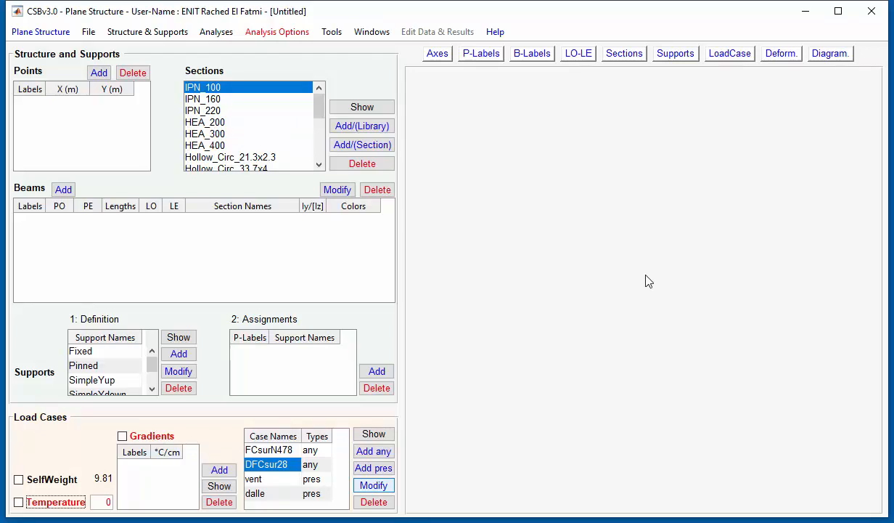
left_click(86, 34)
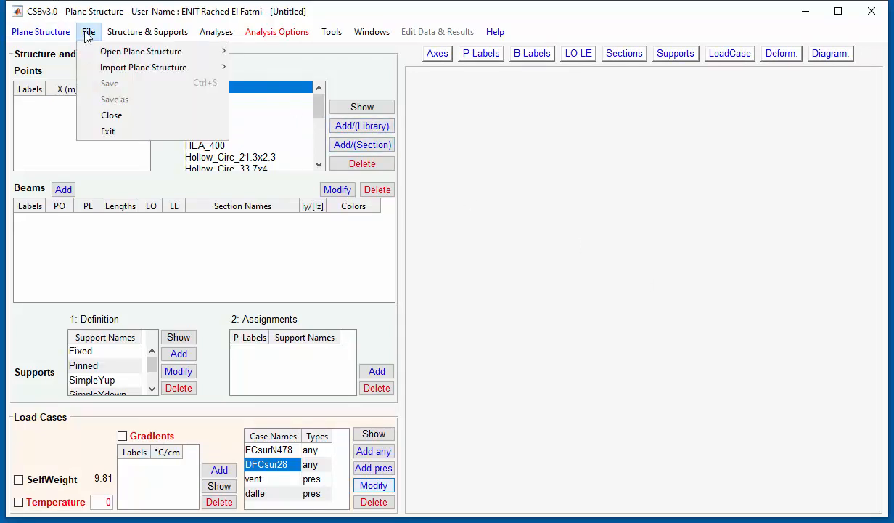
mouse_move(99, 58)
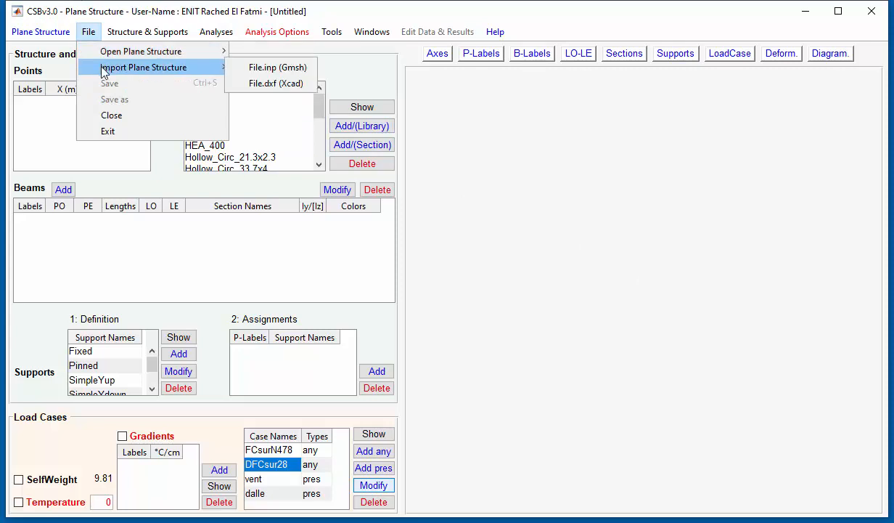
left_click(270, 73)
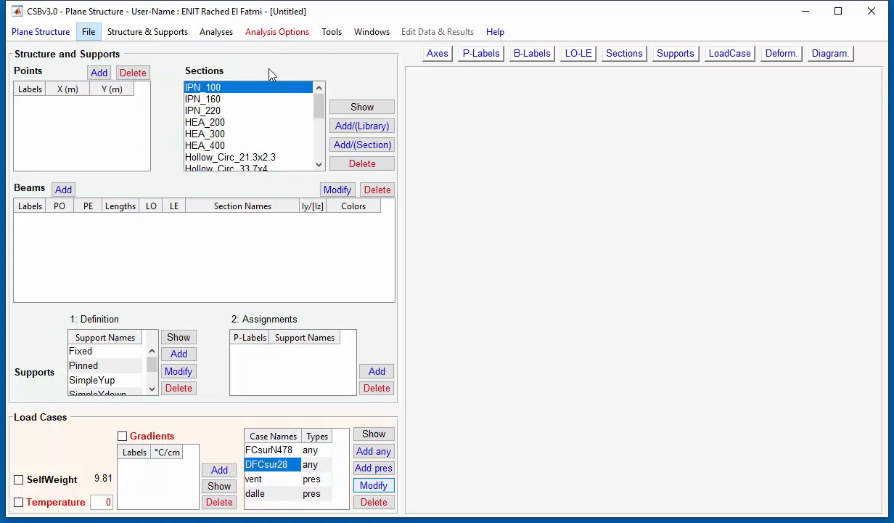
double_click(233, 162)
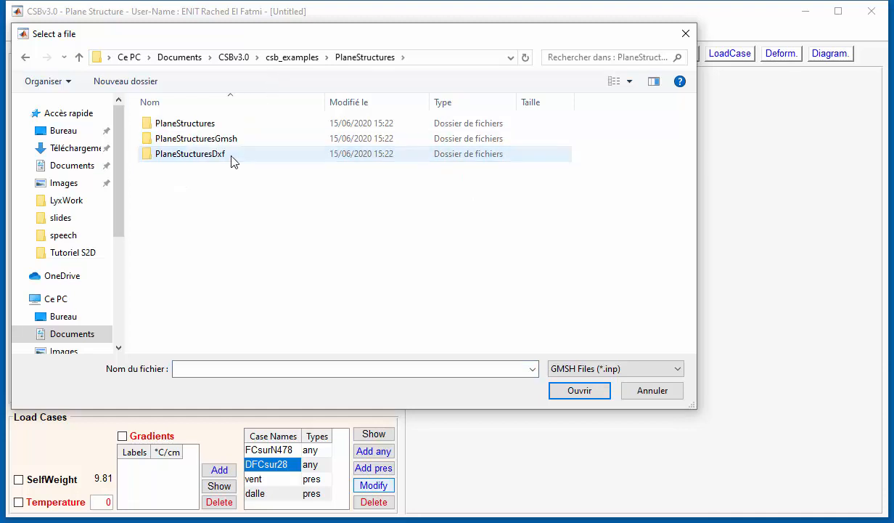
double_click(230, 145)
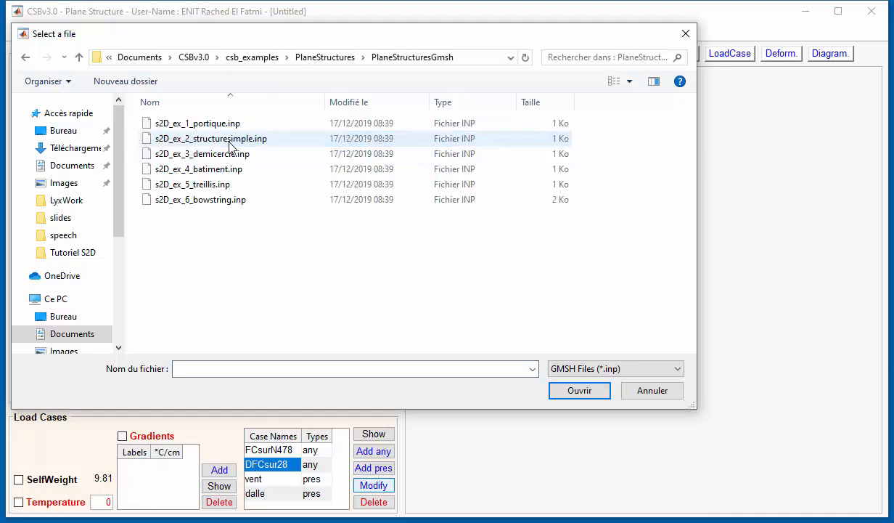
left_click(217, 200)
left_click(574, 396)
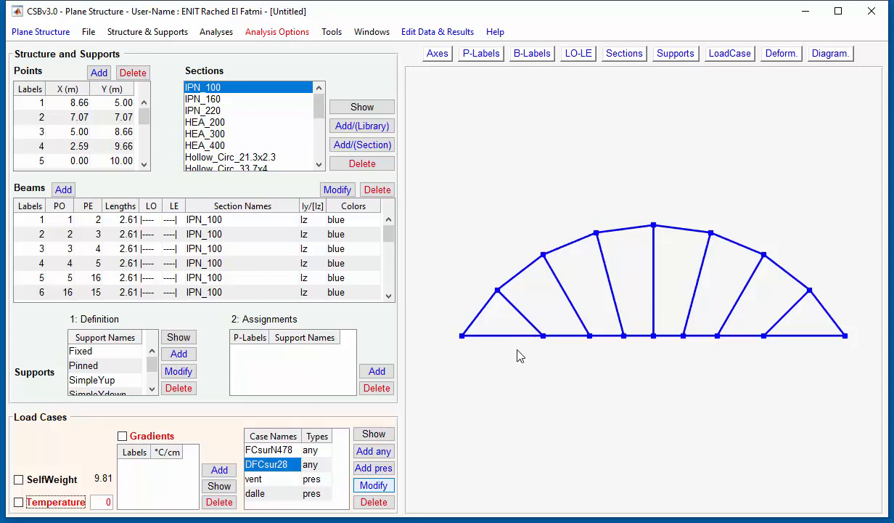
Step: Close the imported bowstring structure without saving it
left_click(89, 32)
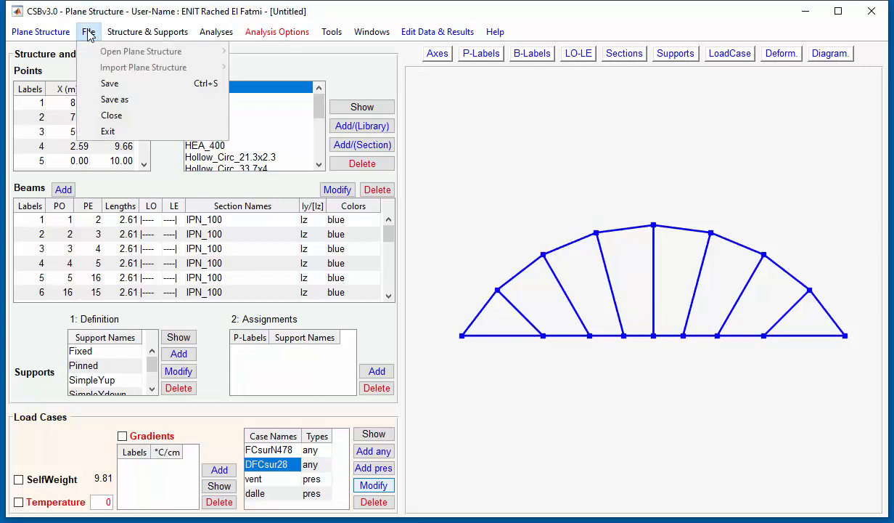
left_click(97, 114)
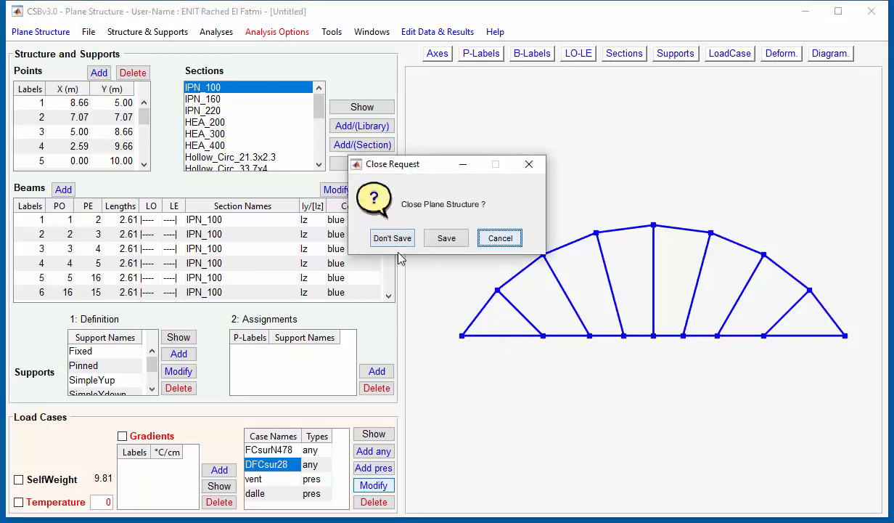
left_click(385, 229)
left_click(89, 32)
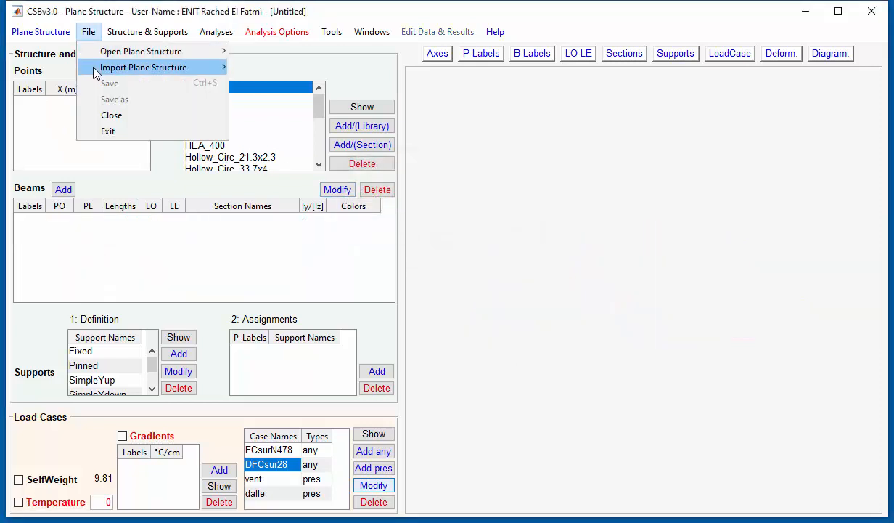
mouse_move(95, 71)
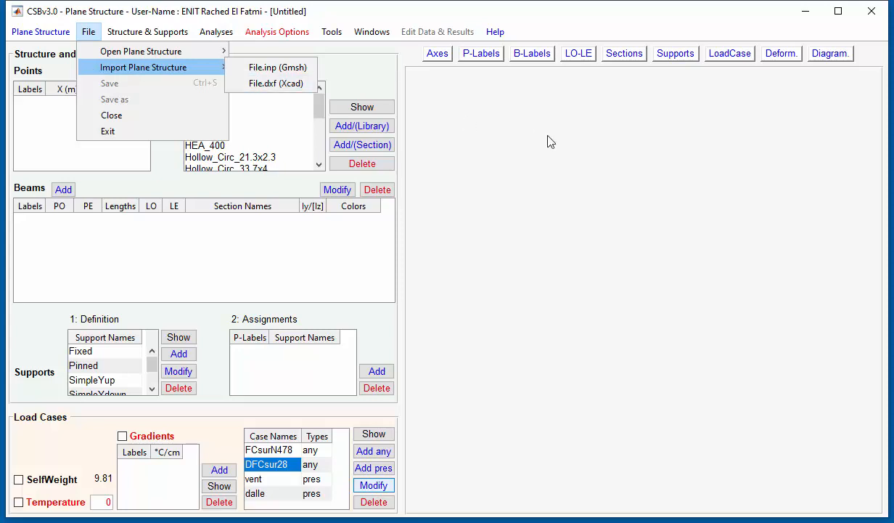
left_click(529, 135)
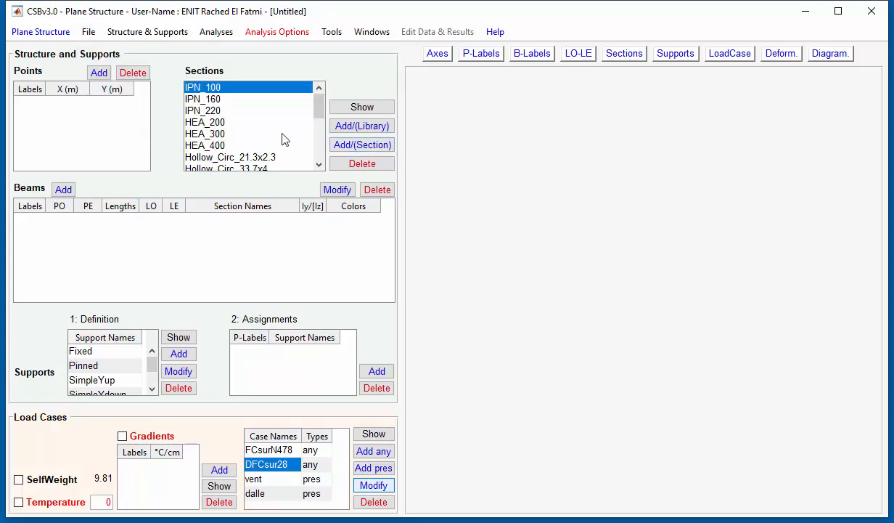
Step: Choose Rect_Conc_300x300 as the section and import the DXF file Batiment.dxf from the PlaneStucturesDxf folder
left_click_drag(320, 115, 293, 144)
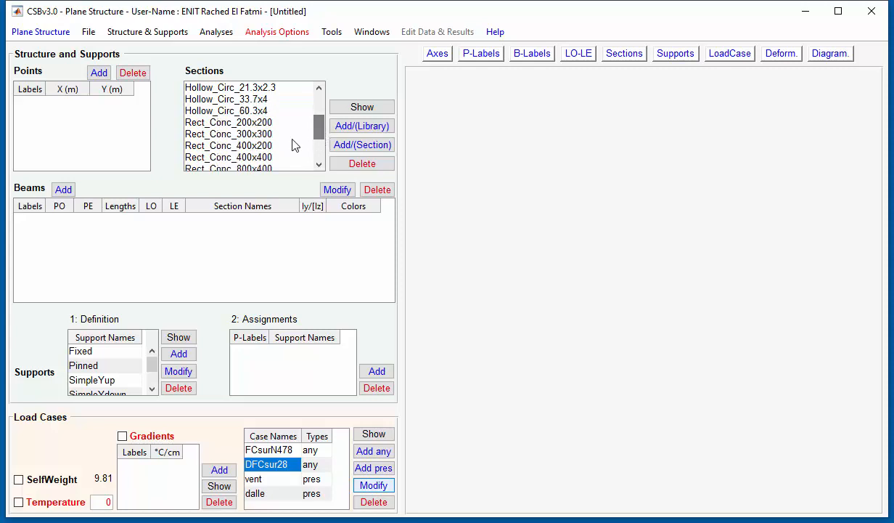
left_click(239, 135)
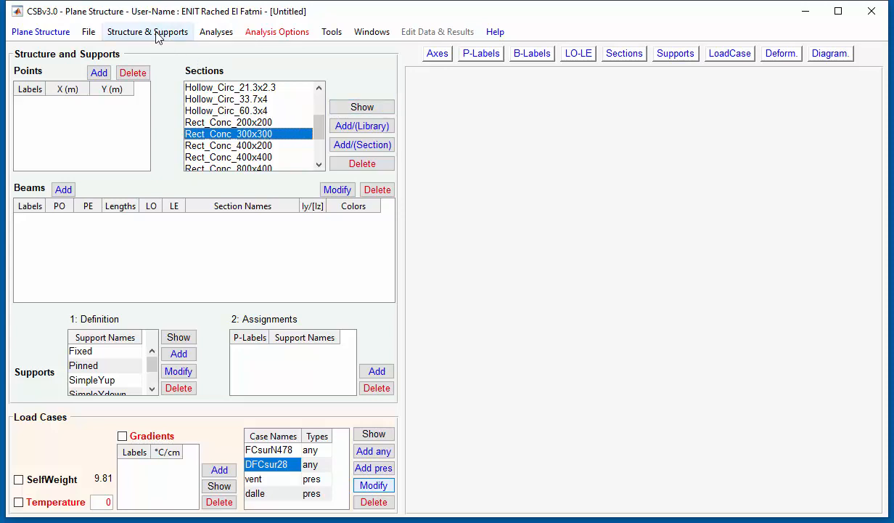
left_click(86, 32)
left_click(86, 31)
left_click(87, 32)
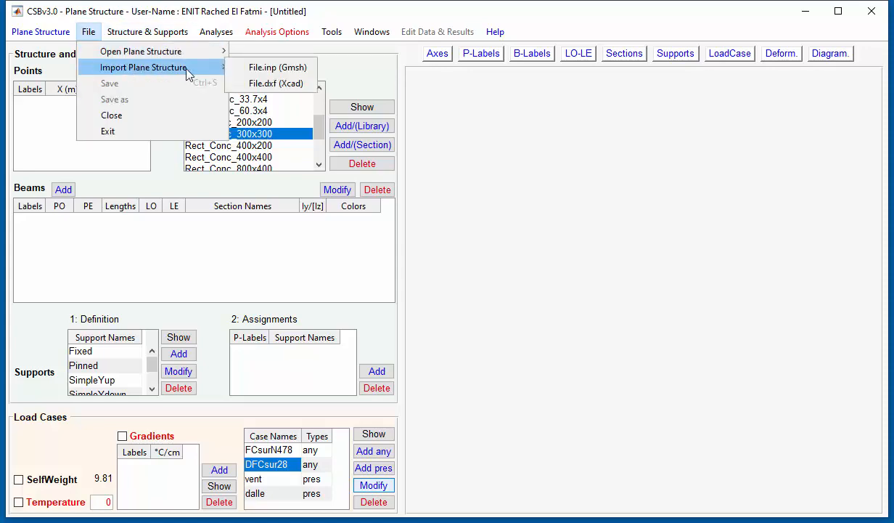
left_click(276, 83)
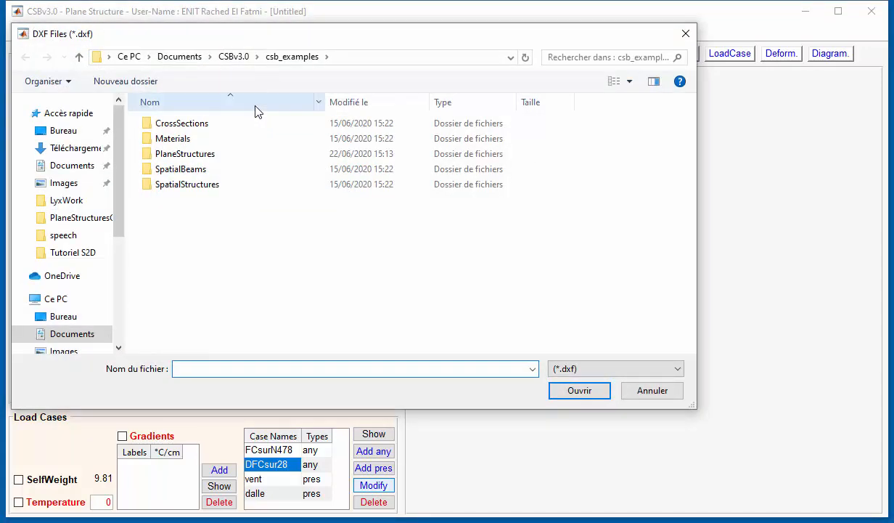
double_click(222, 155)
double_click(222, 154)
left_click(217, 128)
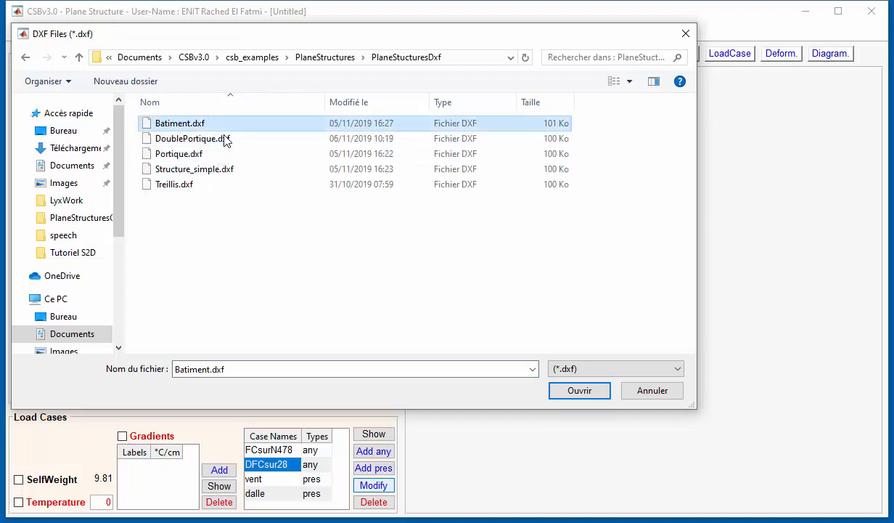
left_click(580, 393)
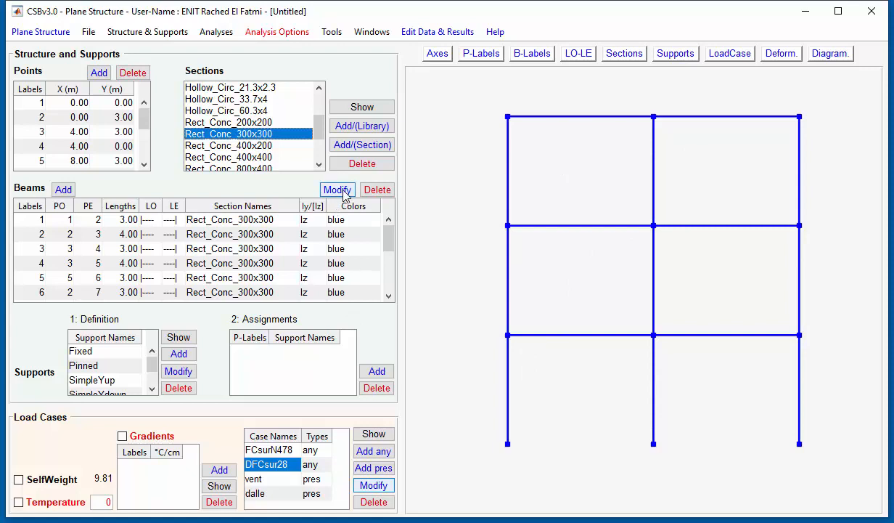
Step: Select the six horizontal beams on all three floors of the building frame
left_click(533, 227)
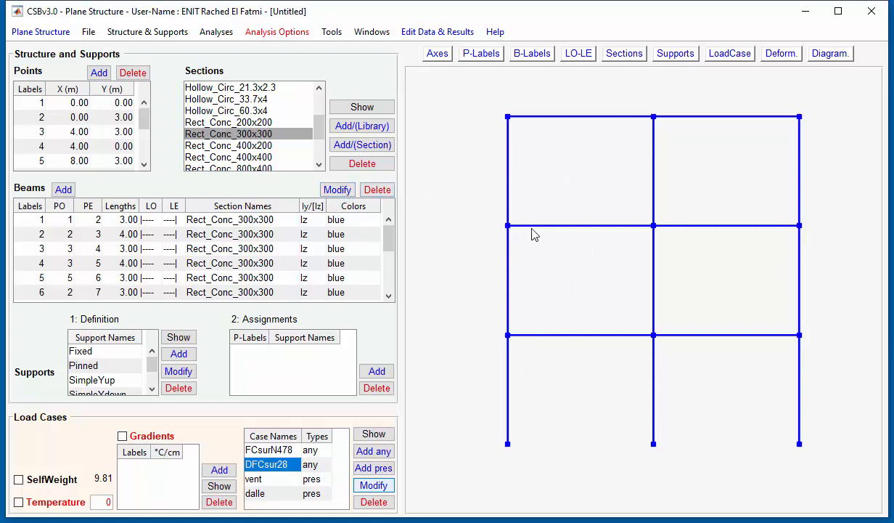
left_click(675, 229)
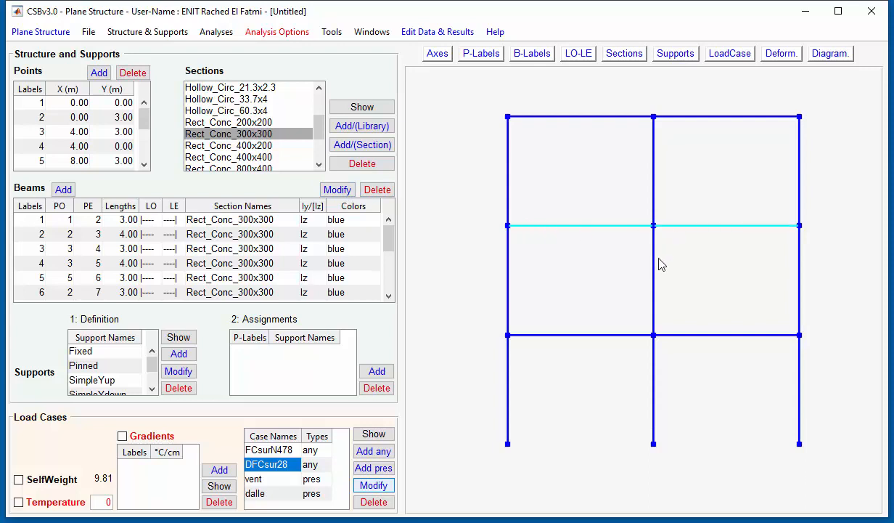
left_click(600, 334)
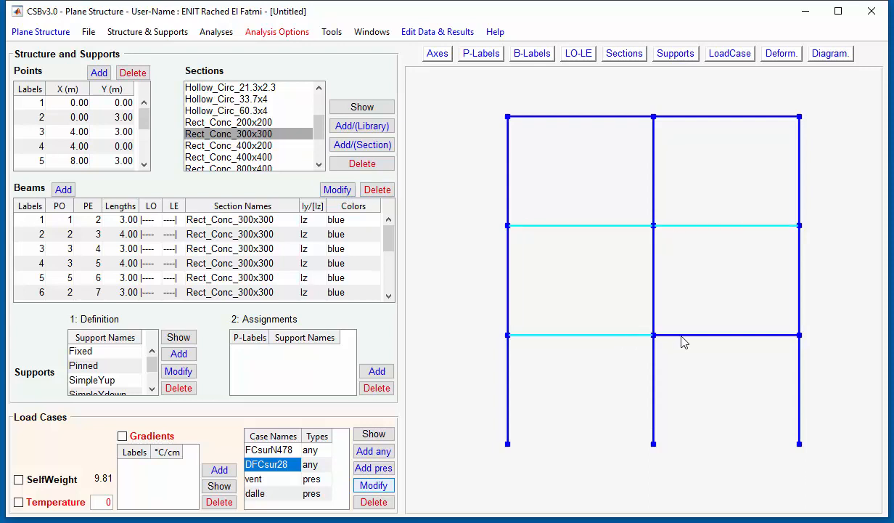
left_click(682, 338)
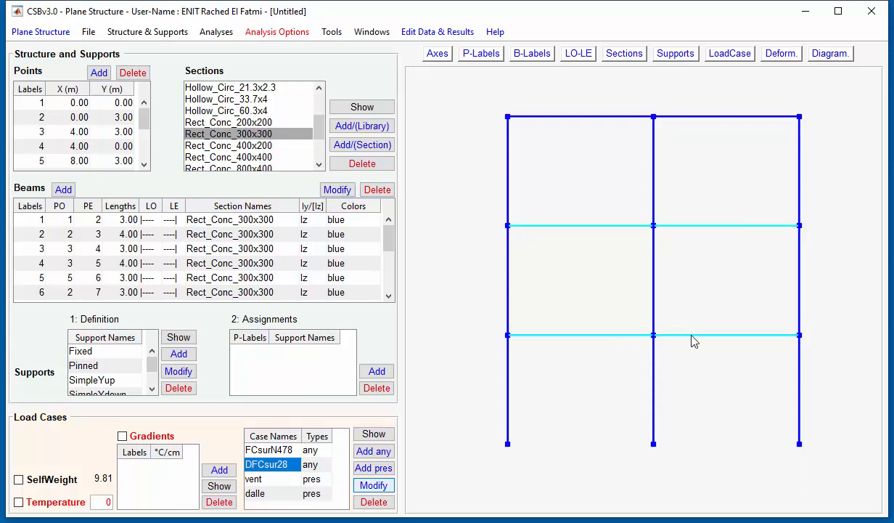
left_click(600, 118)
left_click(660, 116)
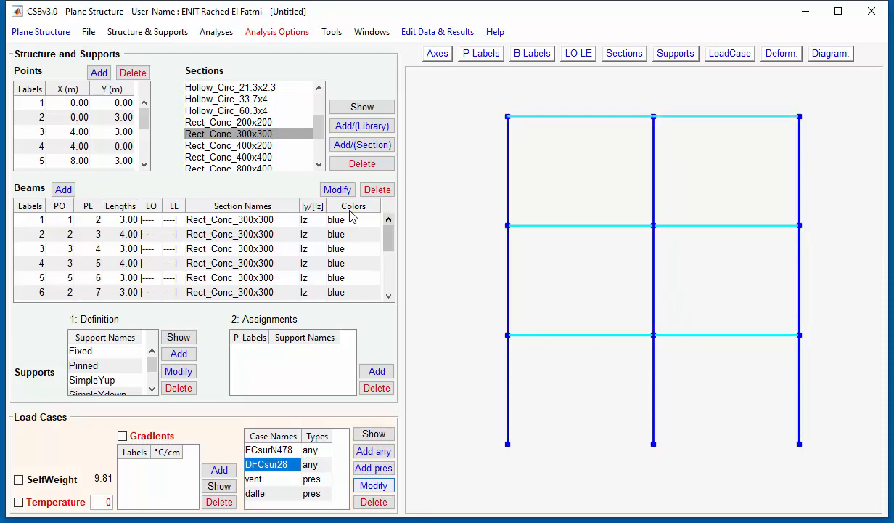
Step: Examine the section names available for modifying the selected beams, cancel without applying a change, and look through the section list
left_click(339, 190)
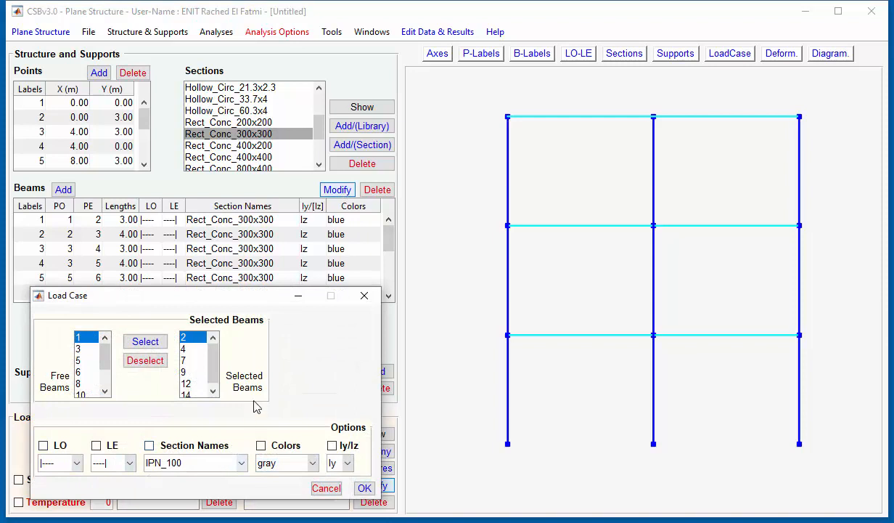
left_click(241, 461)
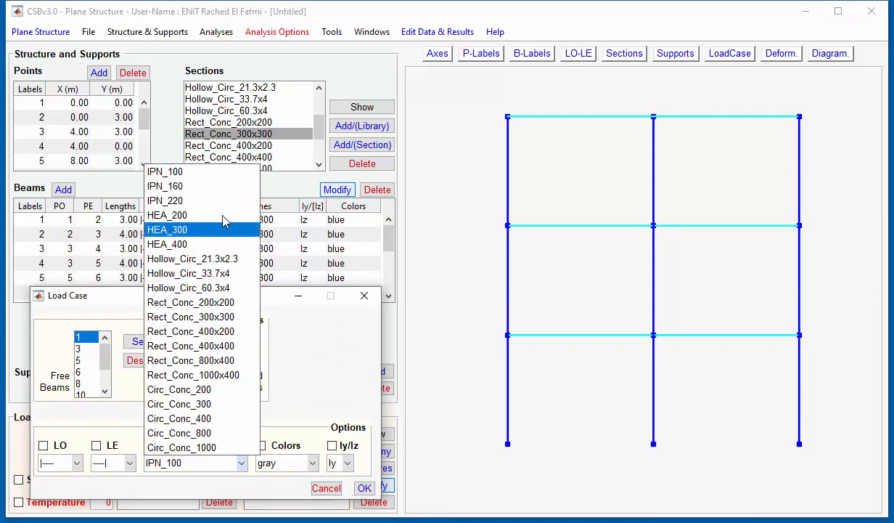
left_click(241, 463)
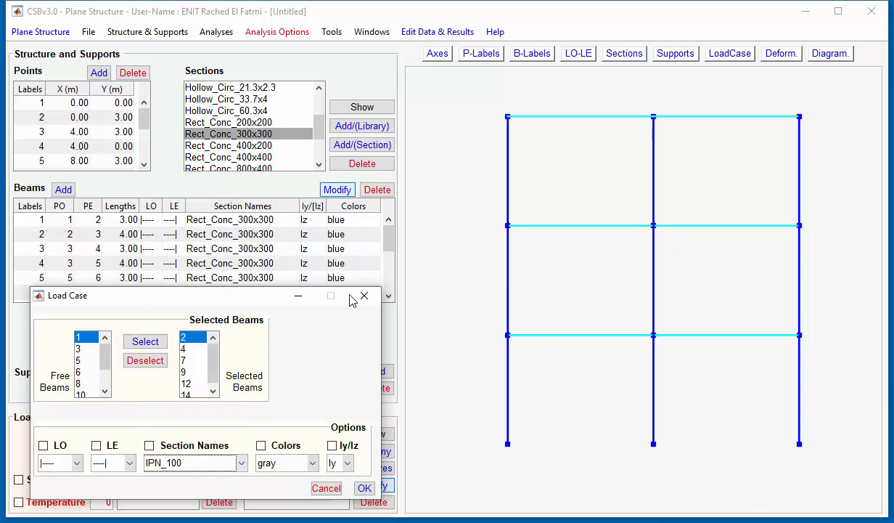
left_click(328, 488)
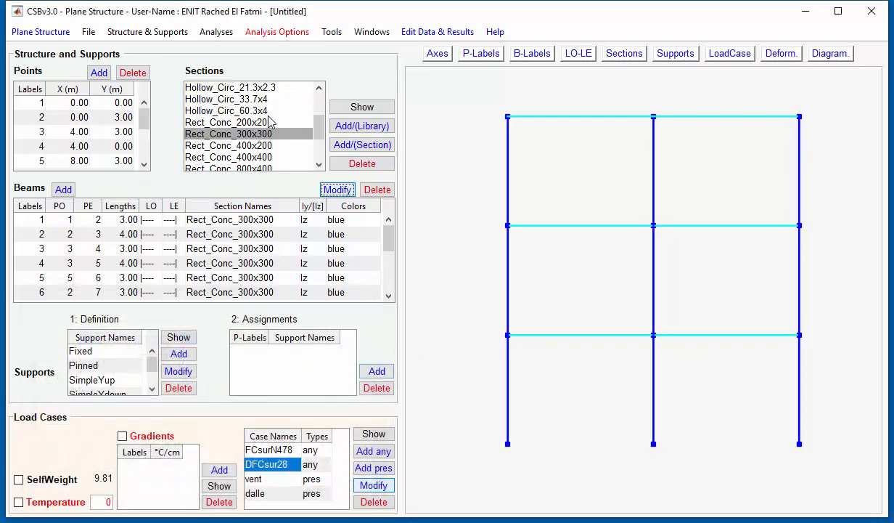
left_click_drag(318, 131, 317, 155)
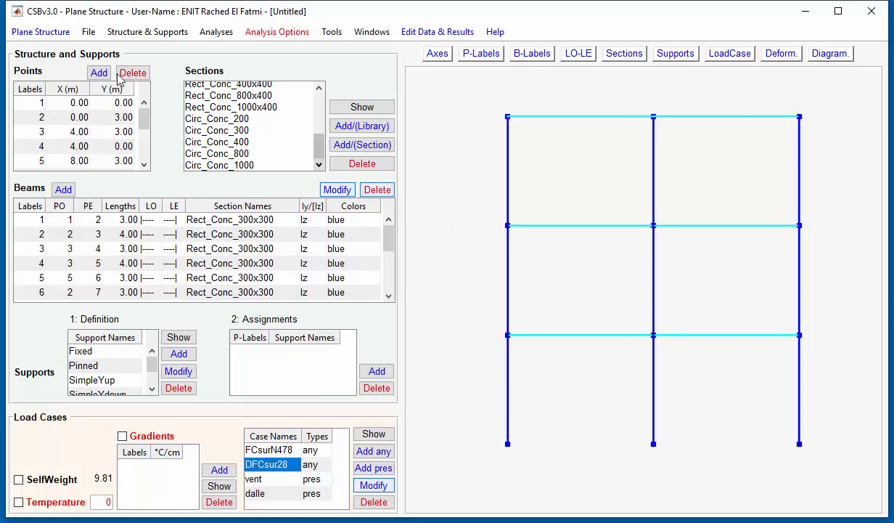
Step: Close the building frame structure without saving it
left_click(88, 32)
left_click(100, 116)
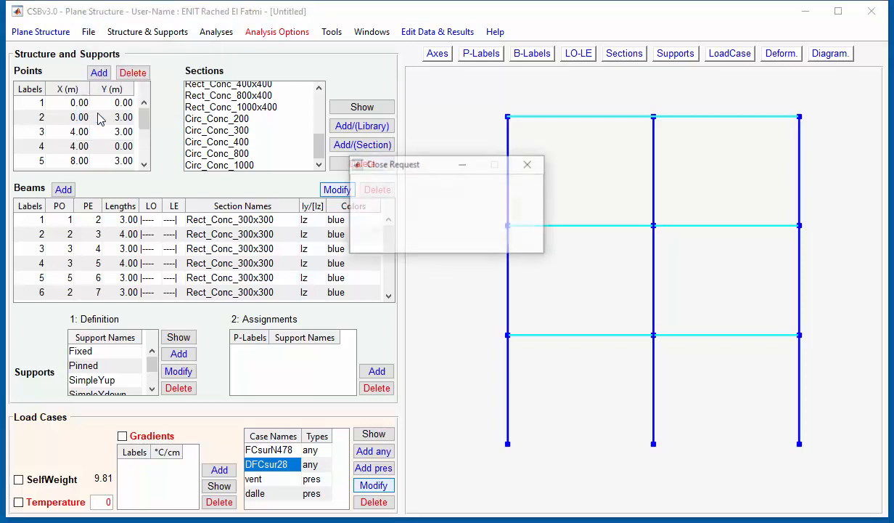
left_click(390, 240)
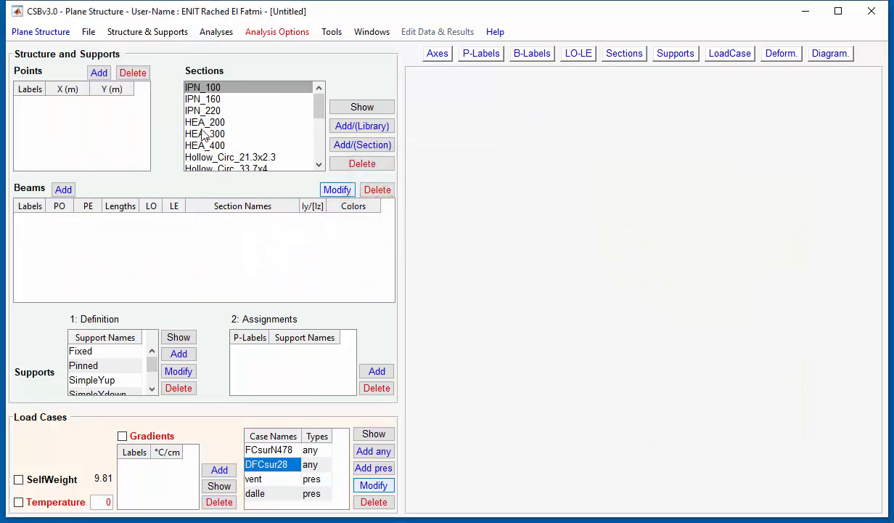
Step: Load the built-in plane structure example with the sloped beam and T-shaped branch, and dismiss the loading message
left_click(88, 32)
mouse_move(99, 59)
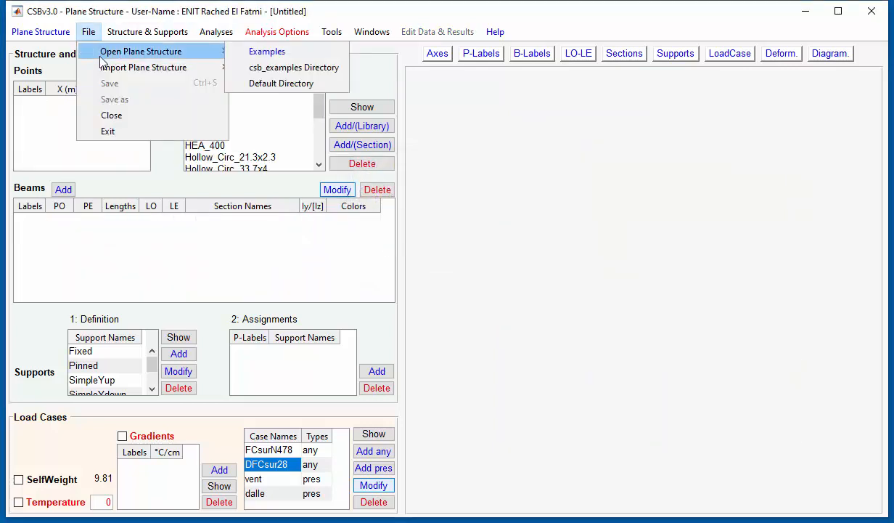
left_click(254, 61)
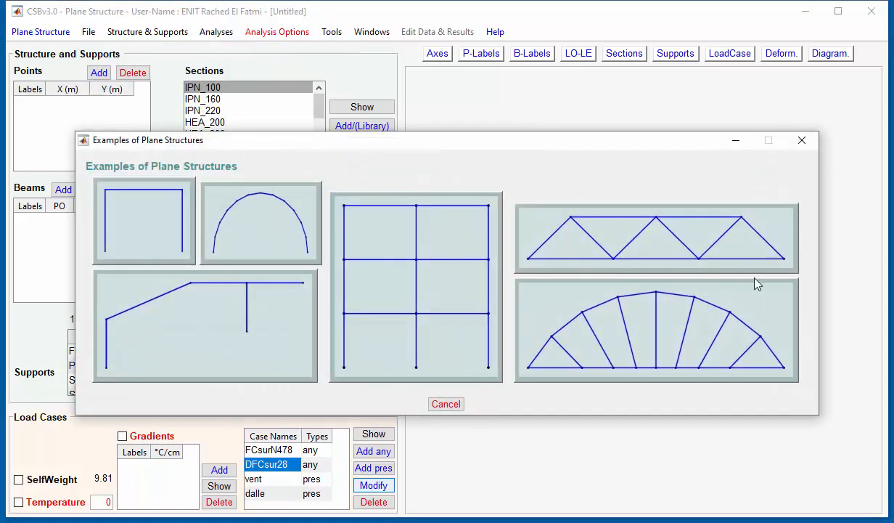
left_click(258, 324)
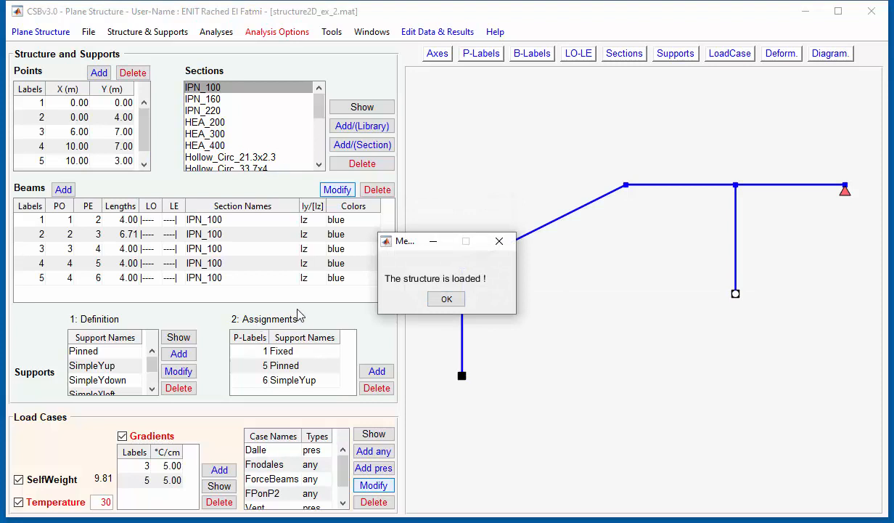
left_click(436, 299)
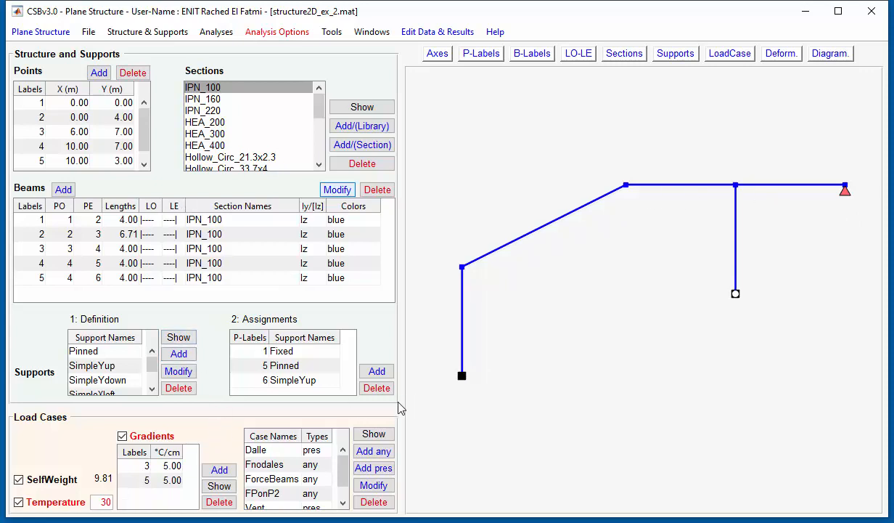
Step: Display the temperature gradient loads on the loaded example structure
left_click(22, 507)
left_click(206, 486)
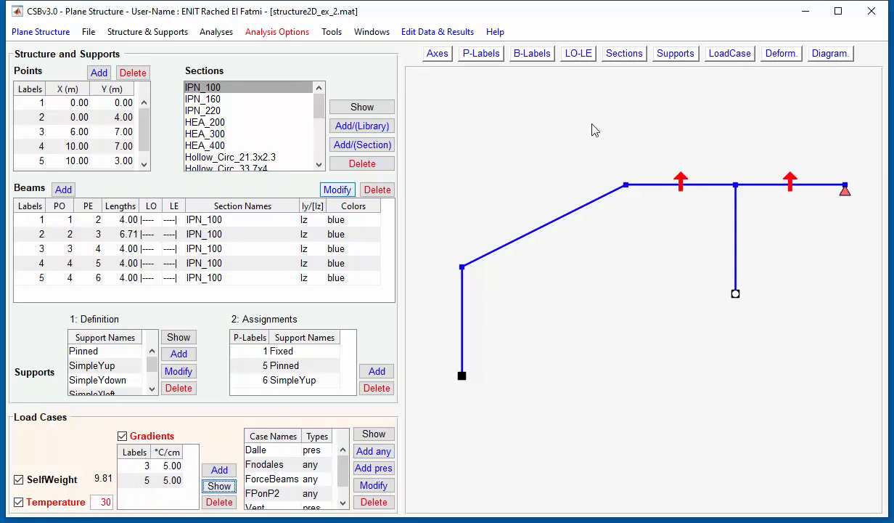
Step: Show the beam labels and display the Dalle load case on the structure
left_click(541, 57)
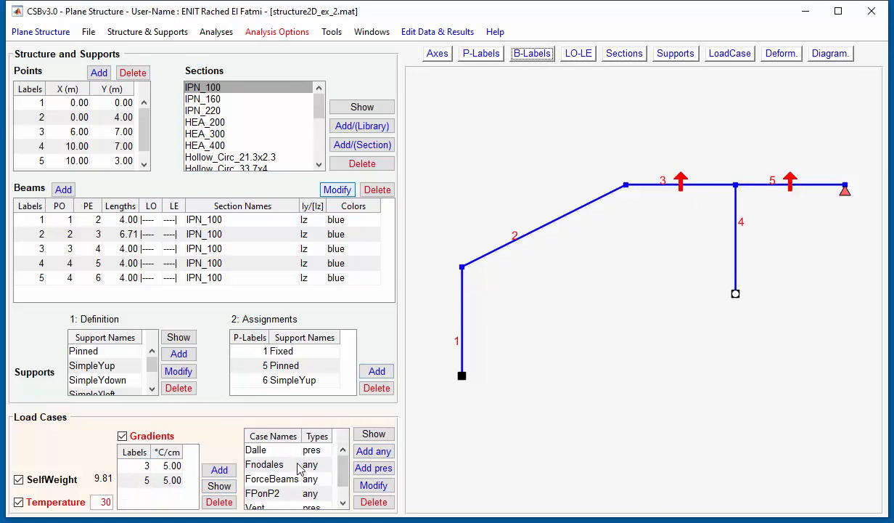
left_click(268, 455)
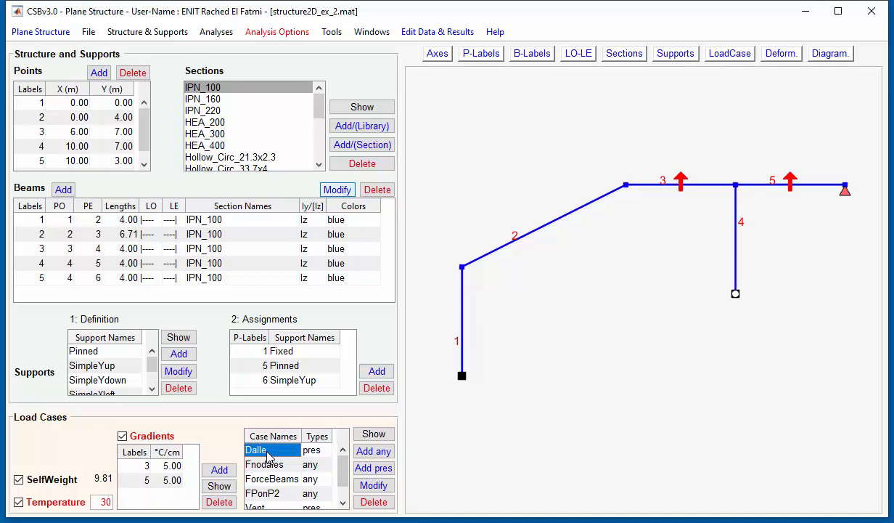
left_click(375, 434)
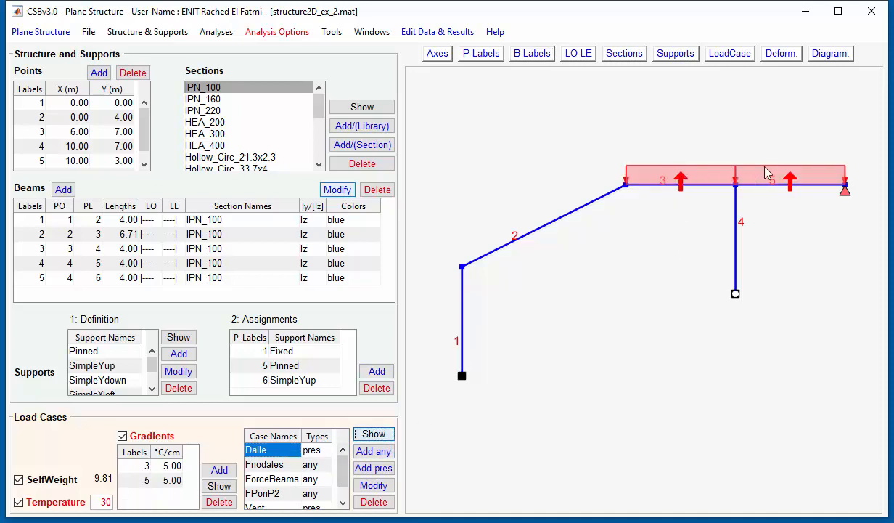
left_click(842, 169)
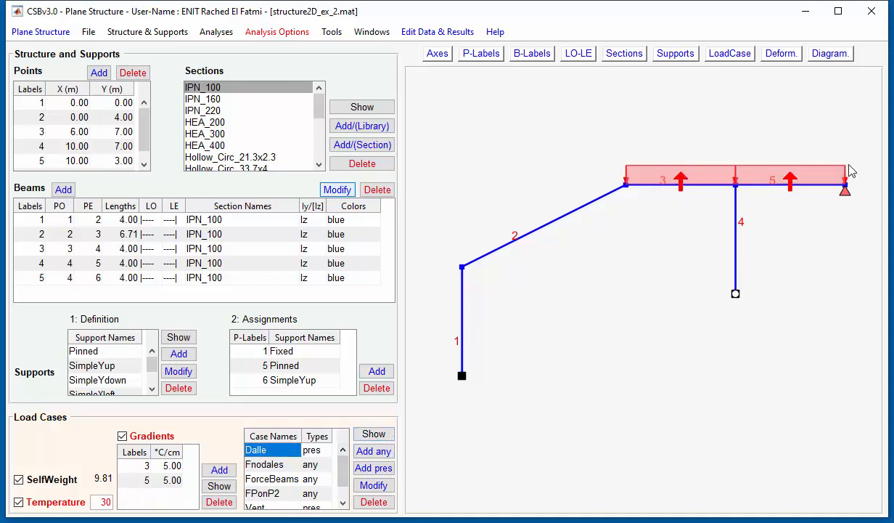
Step: Display the Fnodales load case and show the point labels on the structure
left_click(267, 464)
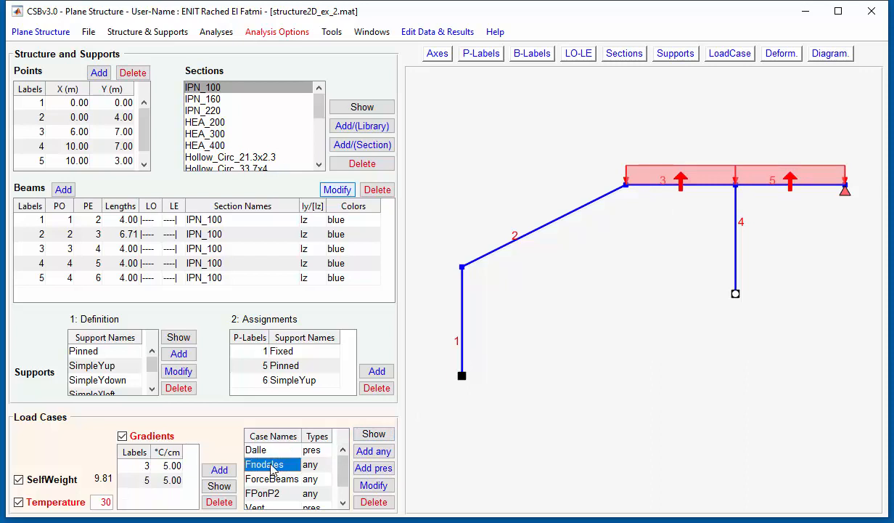
left_click(374, 433)
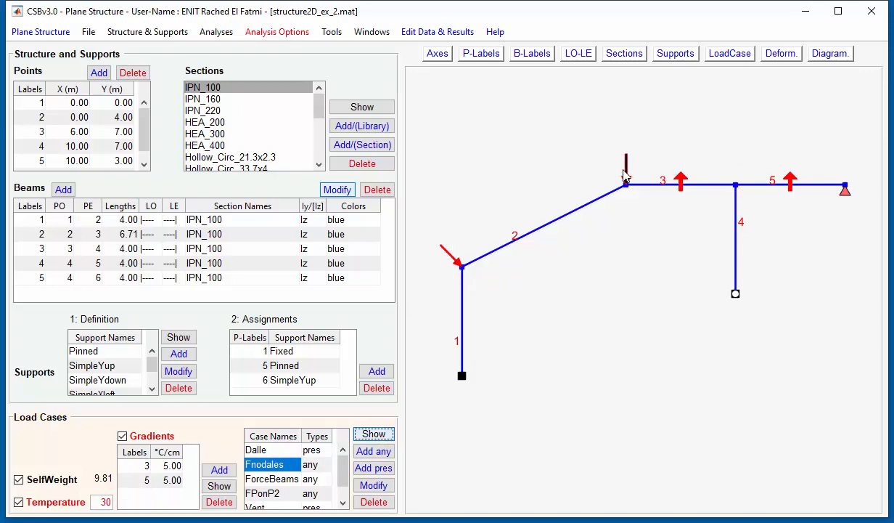
left_click(481, 55)
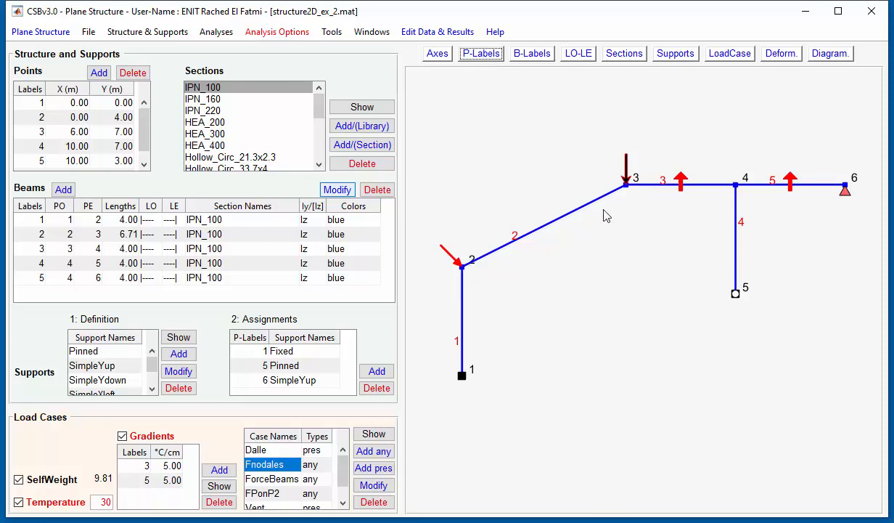
Step: Display the ForceBeams, FPonP2 and Vent load cases one after another on the structure
left_click(270, 476)
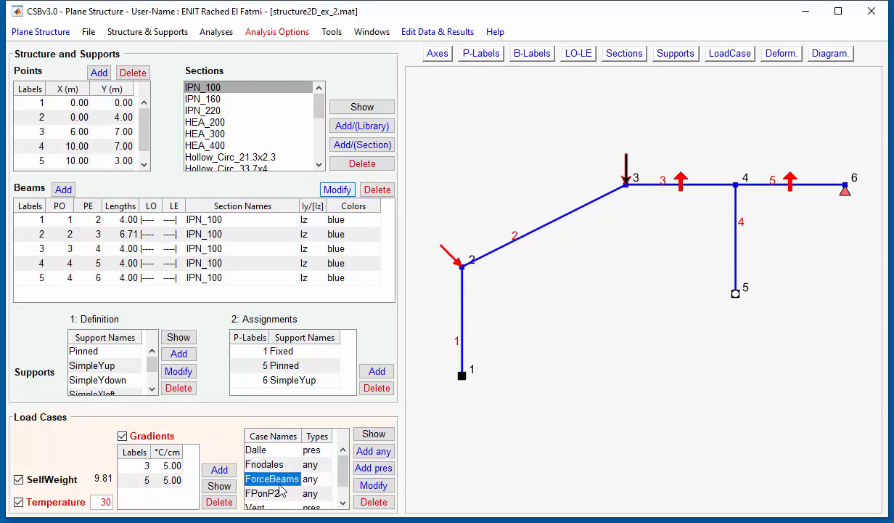
left_click(374, 433)
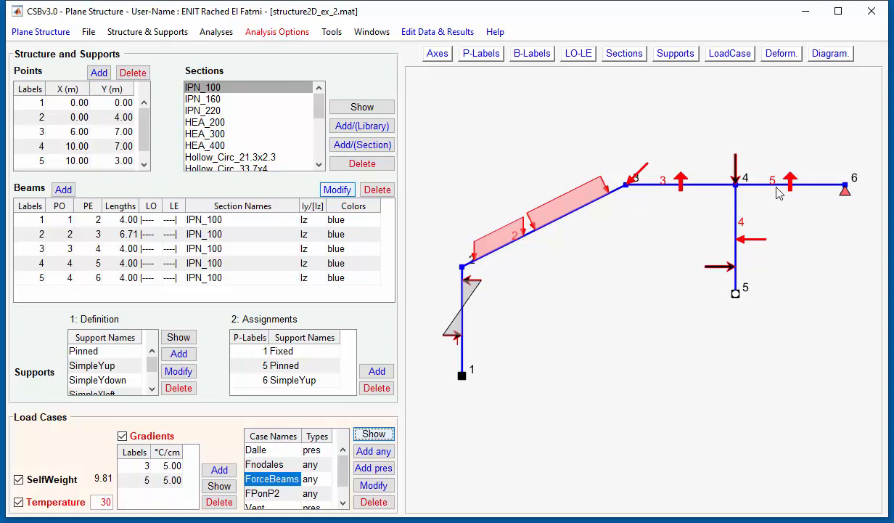
left_click(278, 494)
left_click(375, 435)
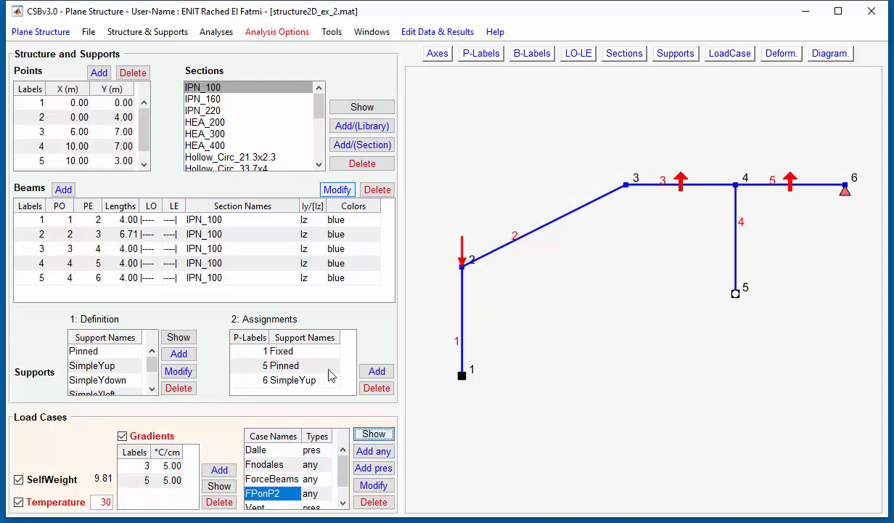
left_click(274, 508)
left_click(373, 435)
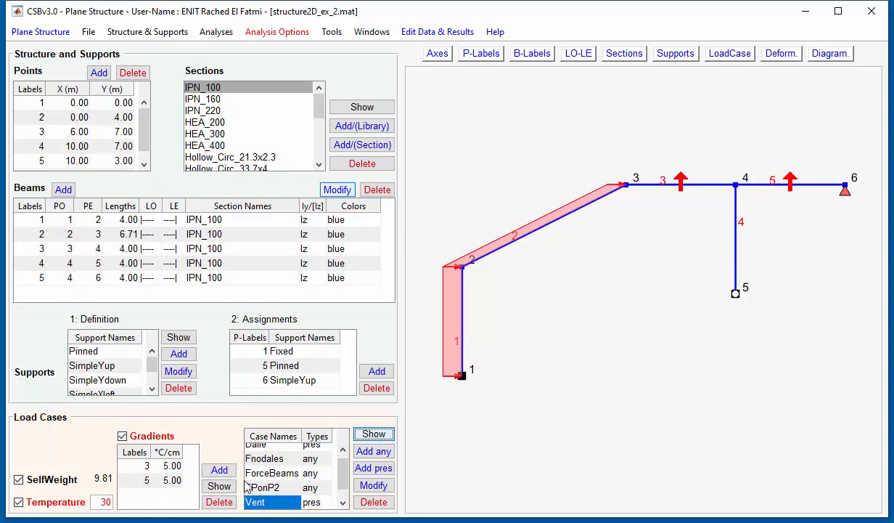
Step: Hide the gradient and load case drawings, and solve the equilibrium analysis for all load cases
left_click(220, 486)
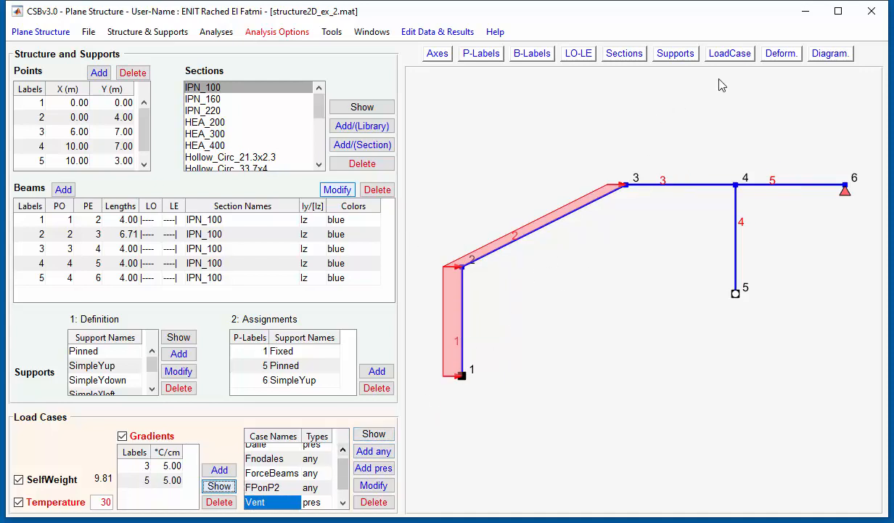
left_click(733, 55)
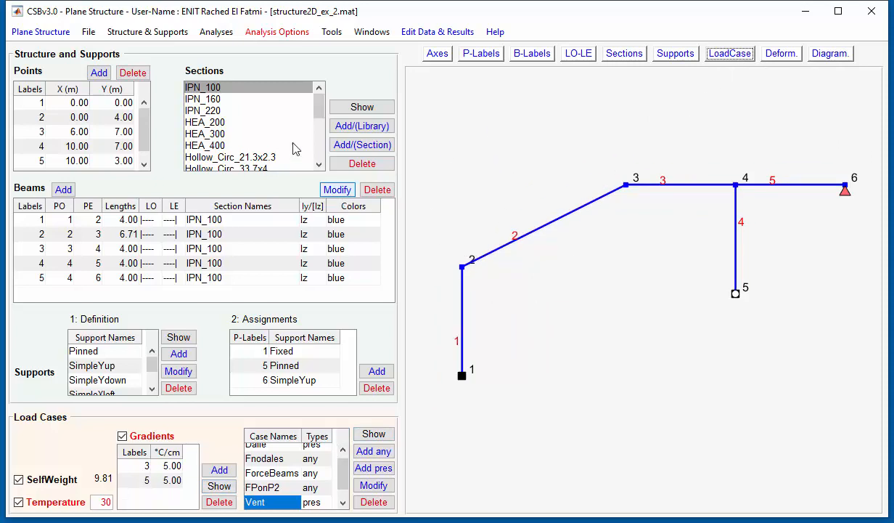
left_click(218, 33)
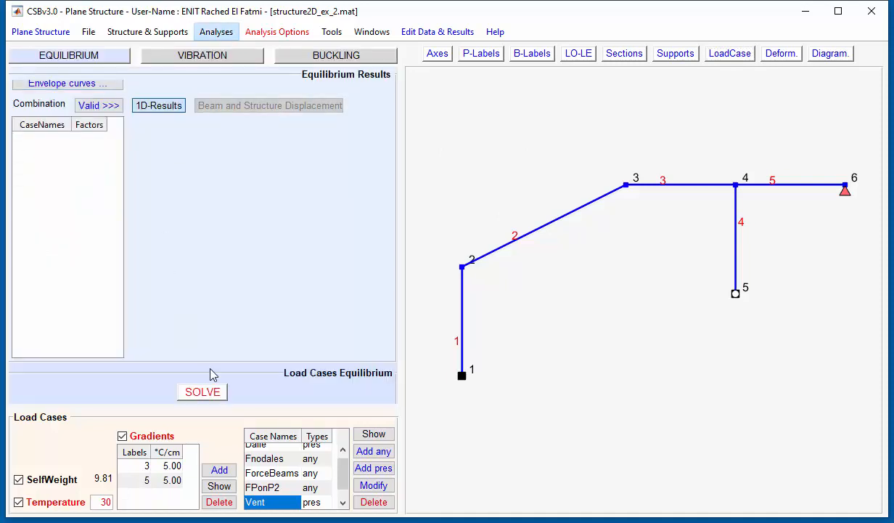
left_click(221, 401)
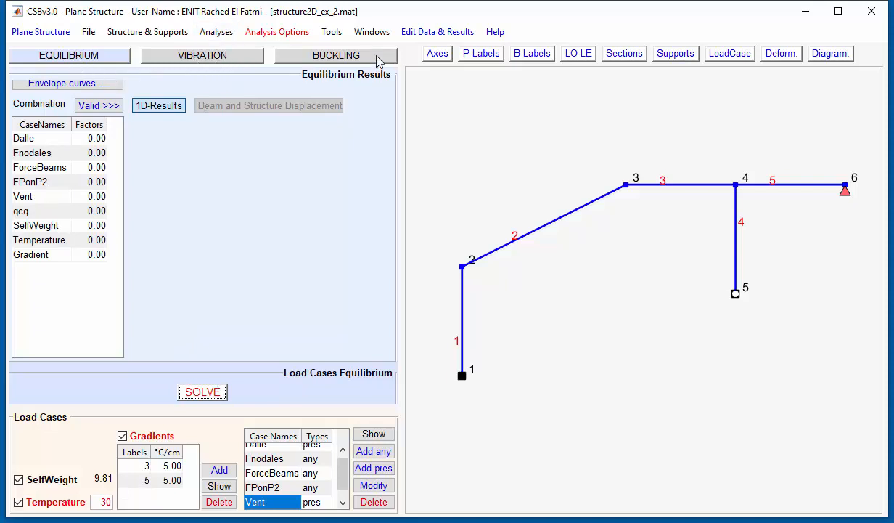
Step: Look at the vibration analysis, switch off the vibration and buckling analysis options, and keep the equilibrium analysis open
left_click(290, 33)
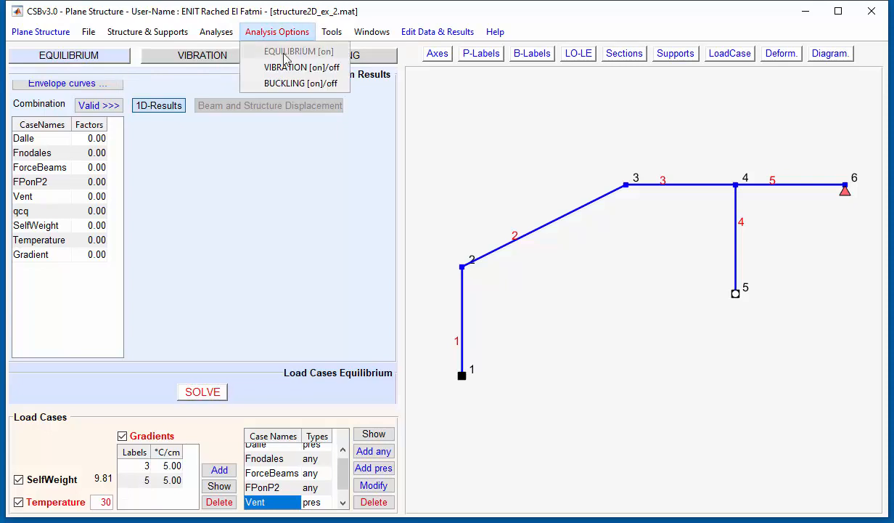
left_click(208, 66)
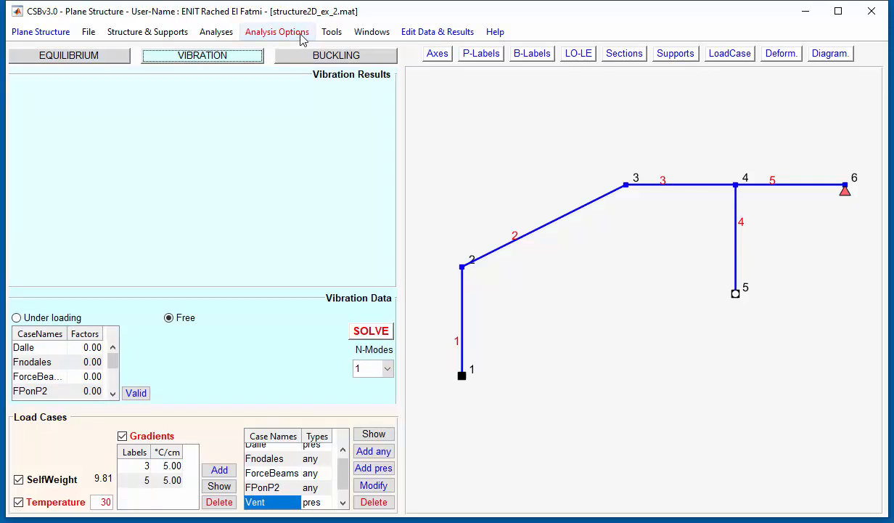
left_click(301, 39)
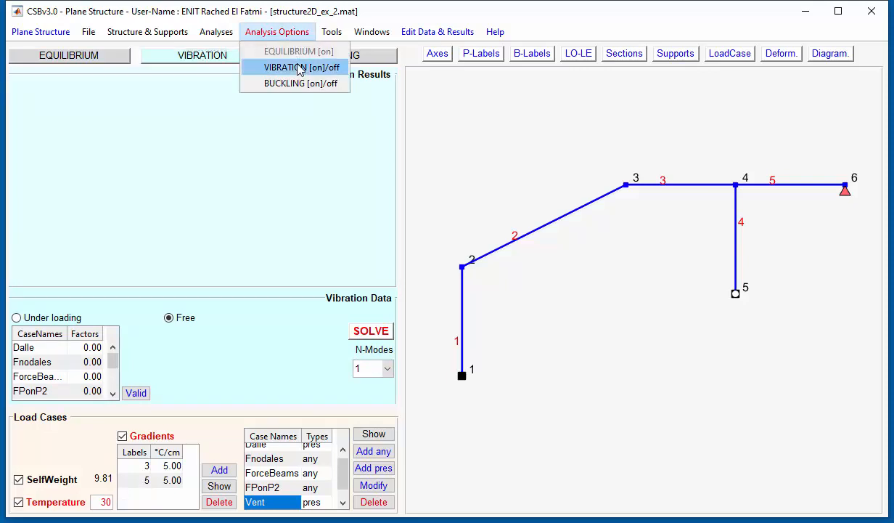
left_click(290, 66)
left_click(299, 36)
left_click(302, 85)
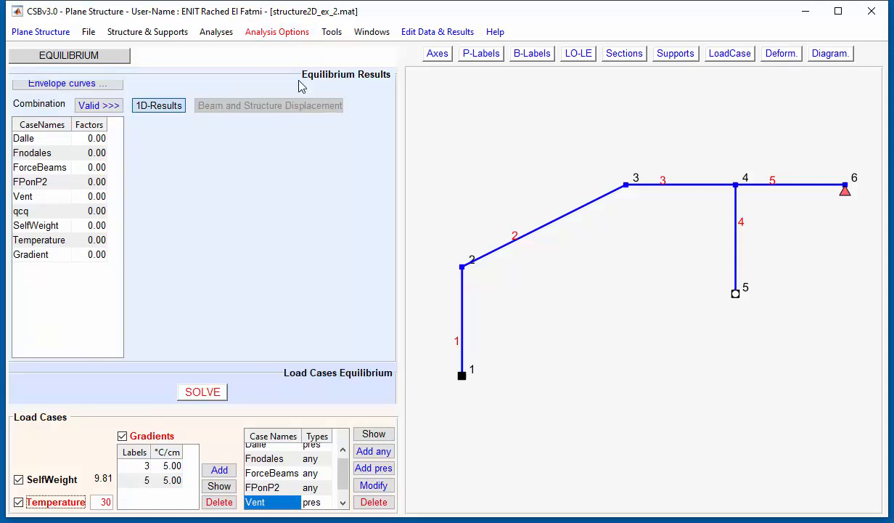
left_click(121, 57)
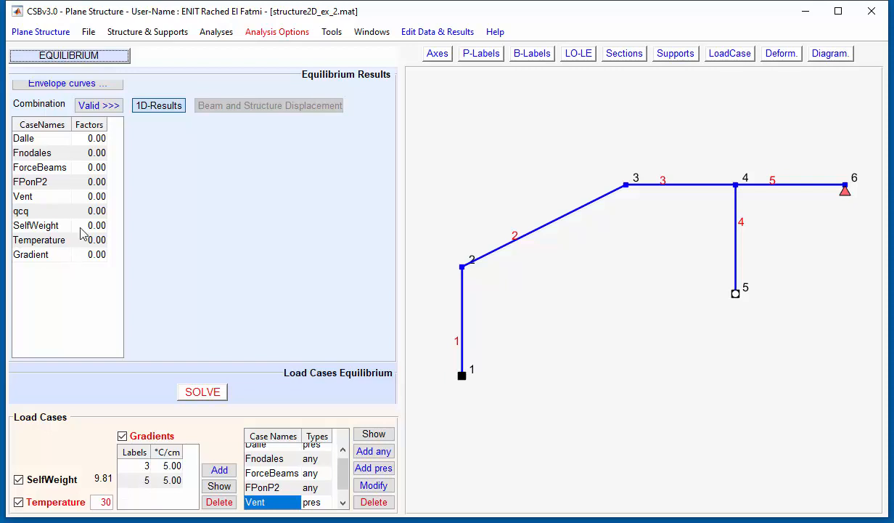
Step: Set the combination factors of Dalle, SelfWeight and Gradient to 1, validate the combination, and dismiss the message
double_click(92, 141)
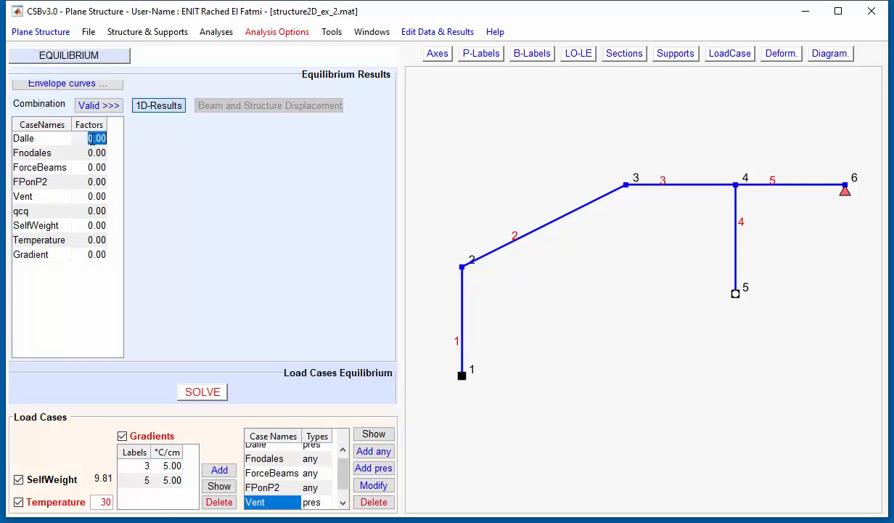
type("1")
double_click(94, 227)
type("1")
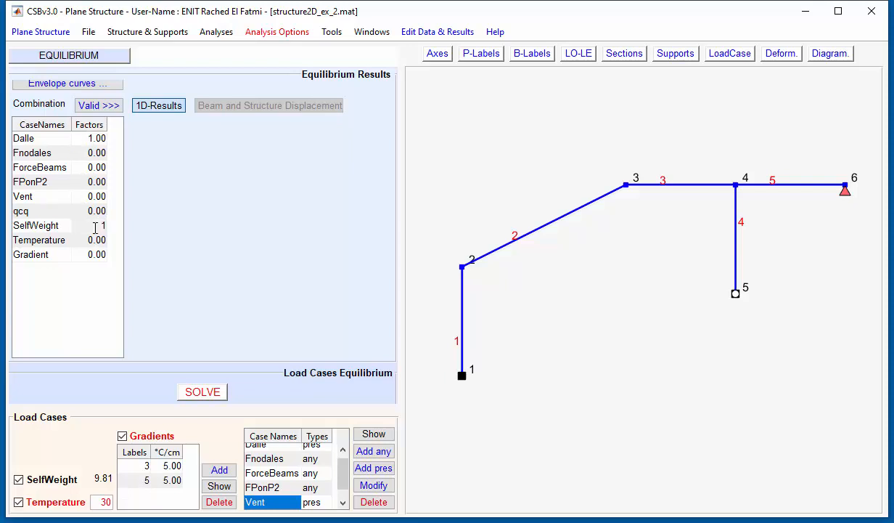
key("Return")
double_click(97, 254)
type("1")
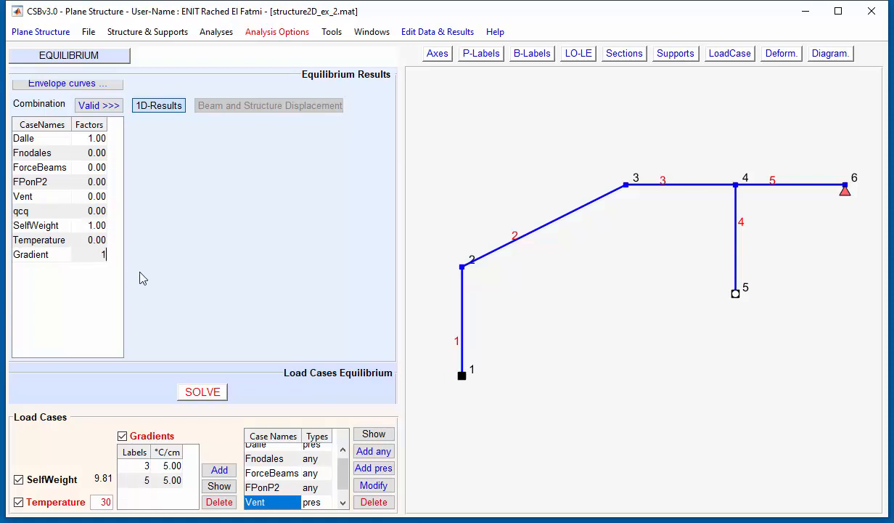
key("Return")
left_click(94, 106)
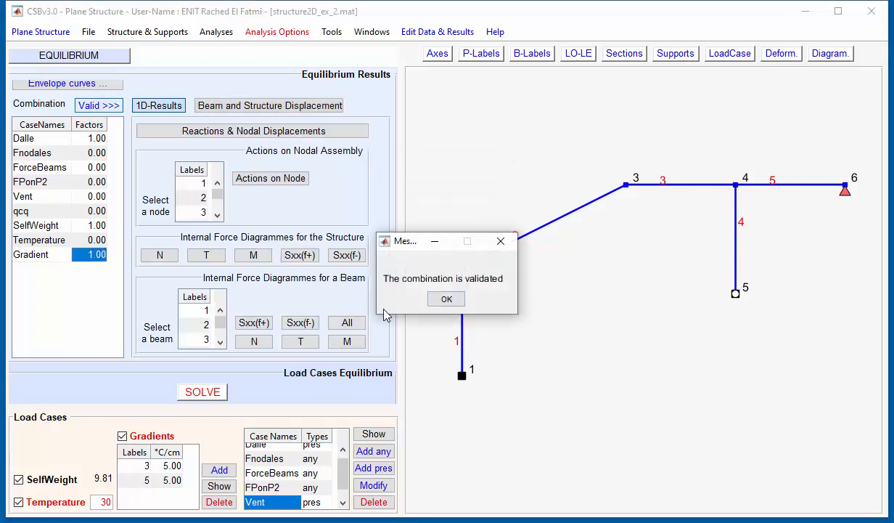
left_click(447, 299)
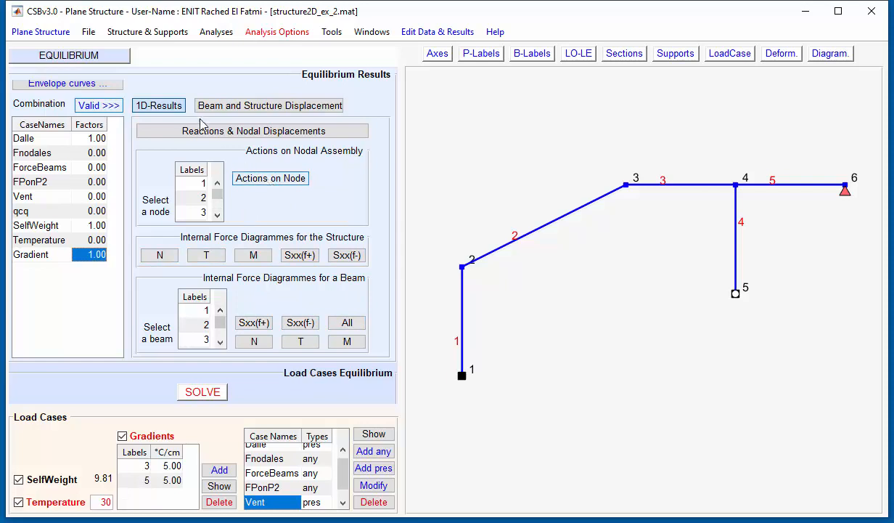
Step: Look at the beam and structure displacement results and return to the 1D results
left_click(221, 107)
left_click(170, 107)
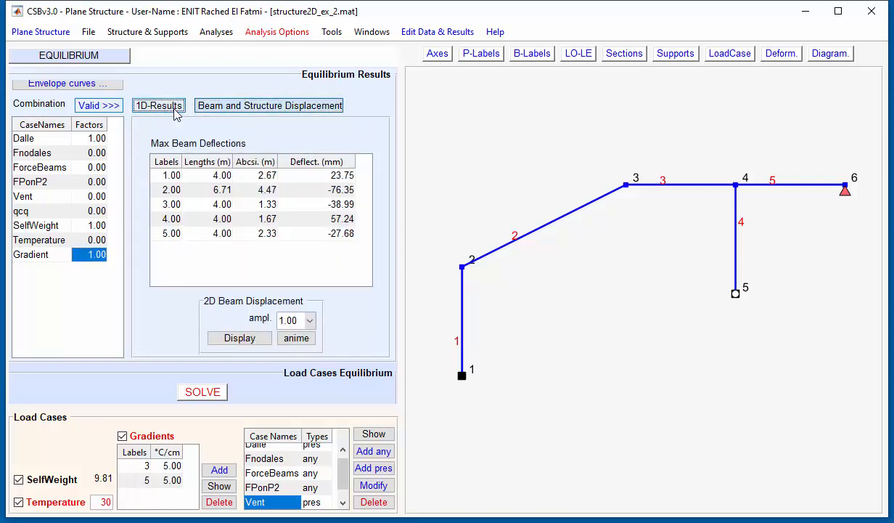
left_click(201, 106)
left_click(160, 107)
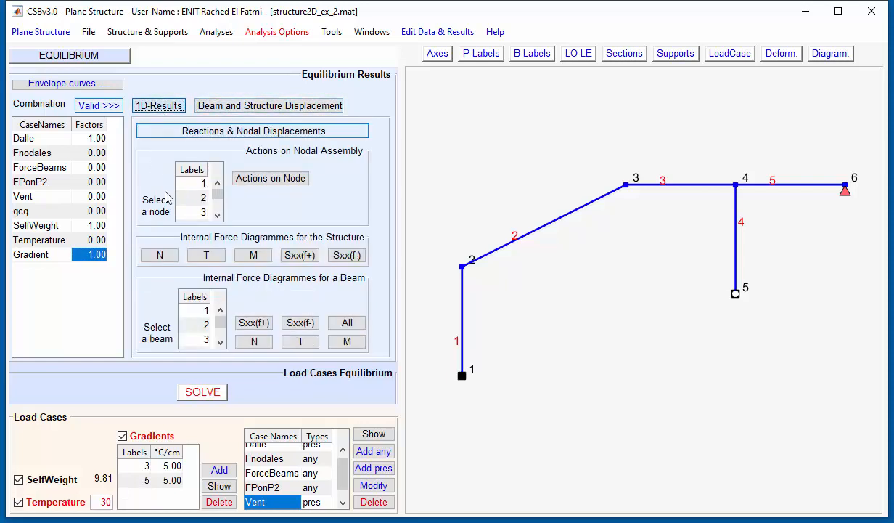
Step: Examine the reactions and nodal displacements of the combination, keeping the structure drawing in view, and close the results
left_click(206, 134)
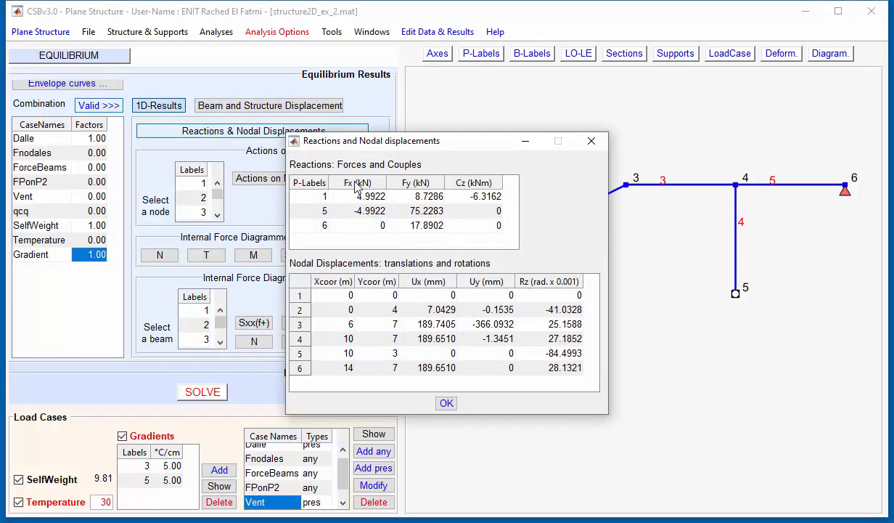
left_click_drag(434, 141, 400, 221)
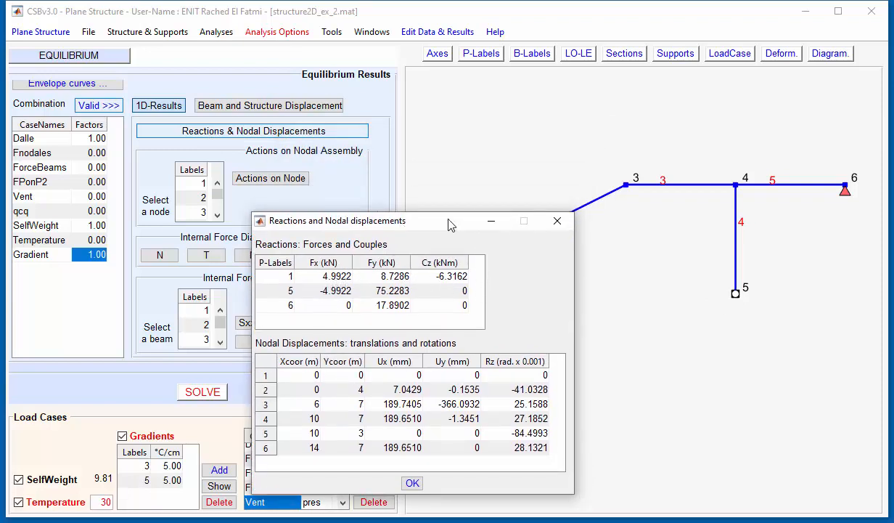
left_click_drag(386, 221, 286, 189)
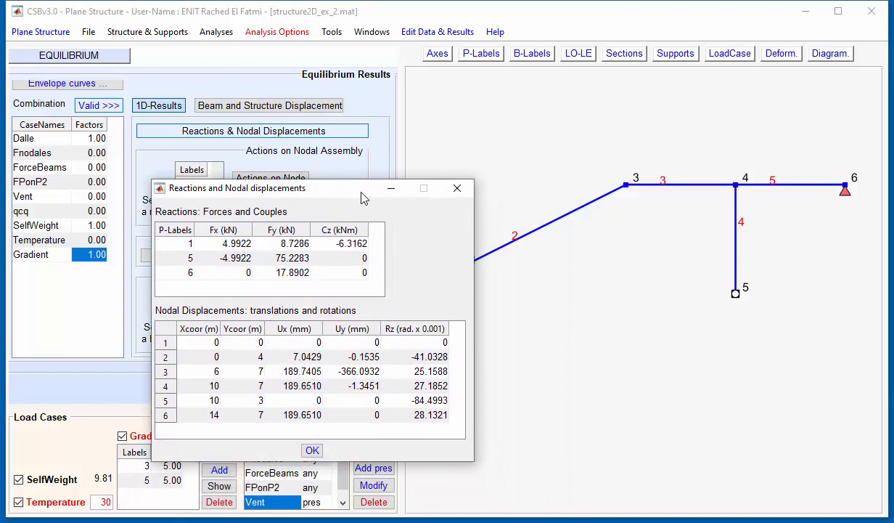
left_click_drag(363, 191, 299, 184)
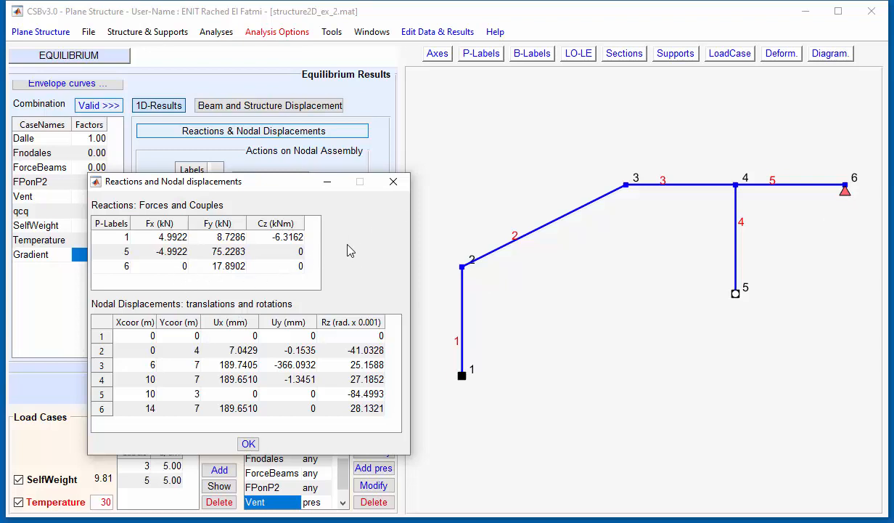
left_click_drag(276, 177, 292, 125)
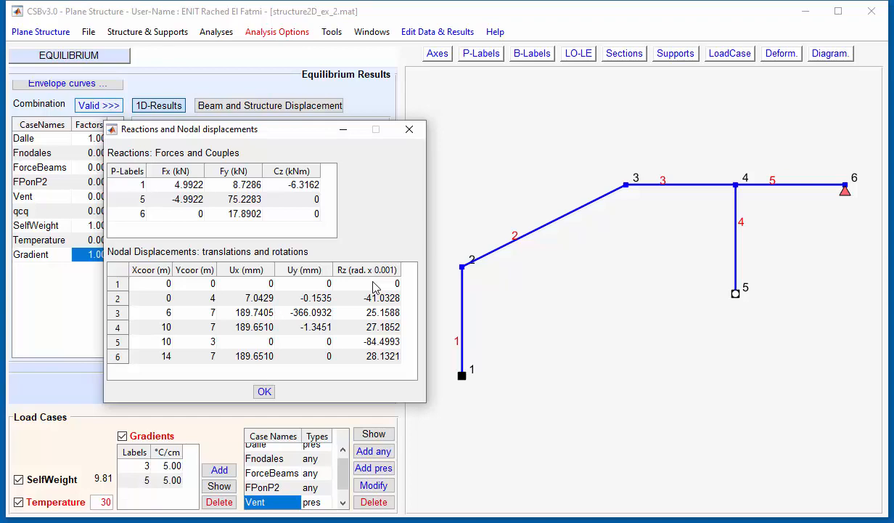
left_click(410, 130)
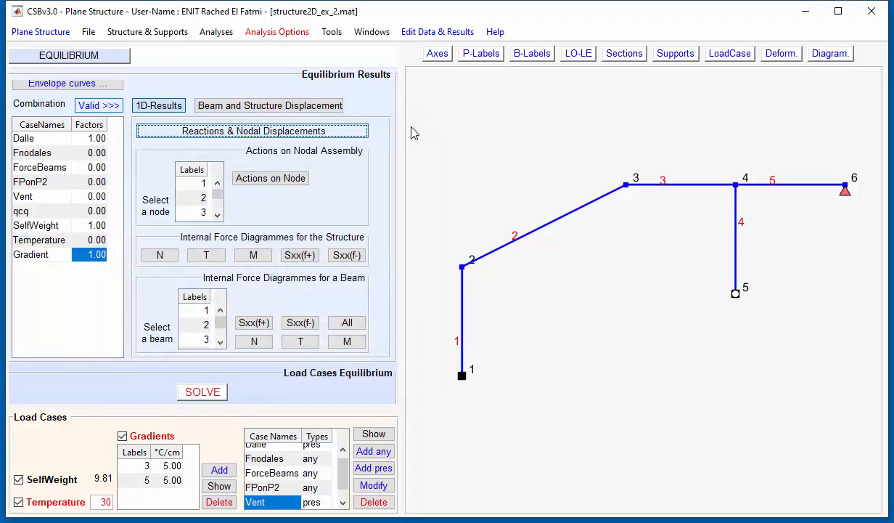
Step: Examine the beam actions on node 4 and close the results
left_click(217, 215)
left_click(217, 215)
left_click(193, 197)
left_click(271, 178)
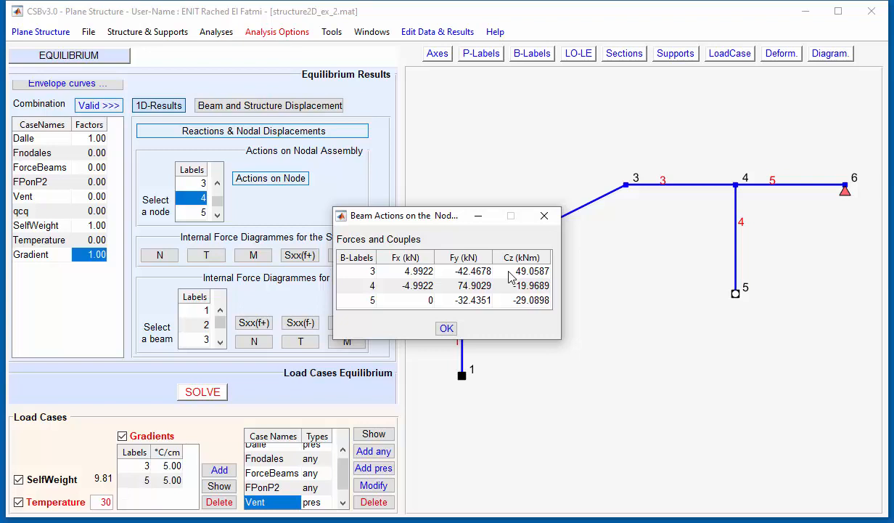
left_click(538, 219)
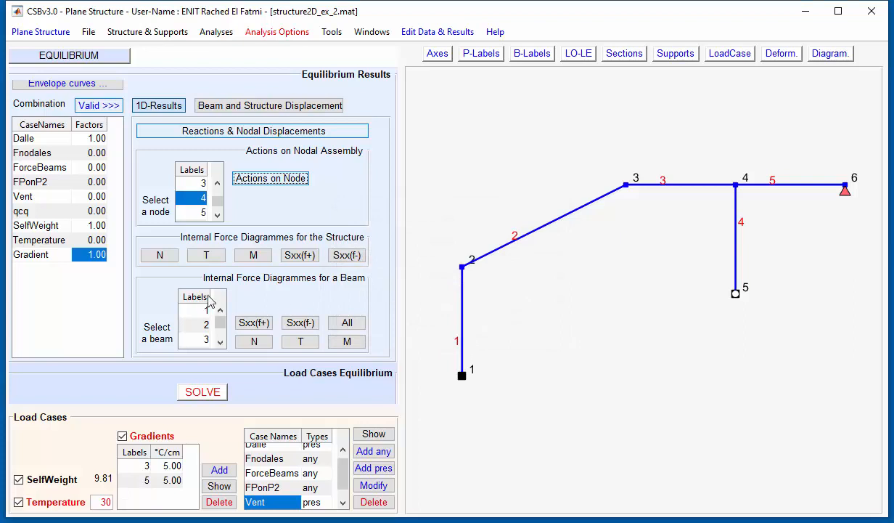
Step: Examine the structure's M, T and N diagrams and the Sxx(f+) and Sxx(f-) axial stress diagrams
left_click(256, 257)
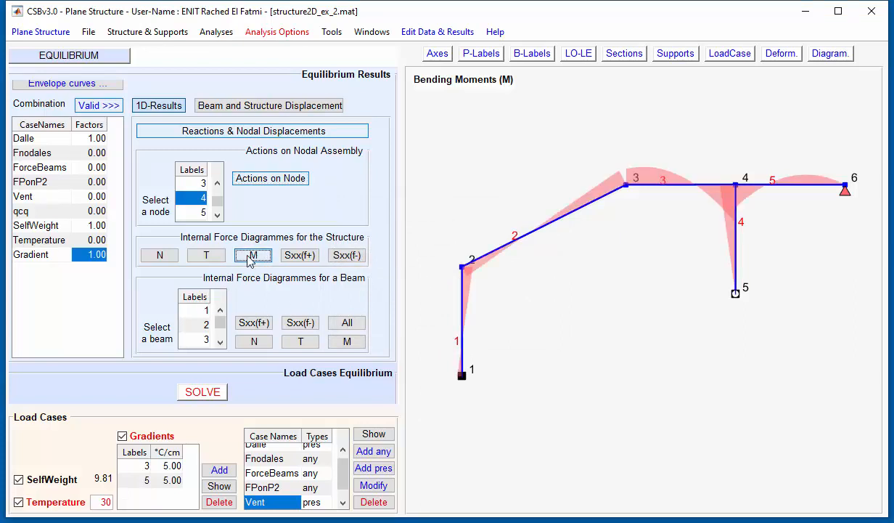
left_click(209, 257)
left_click(153, 256)
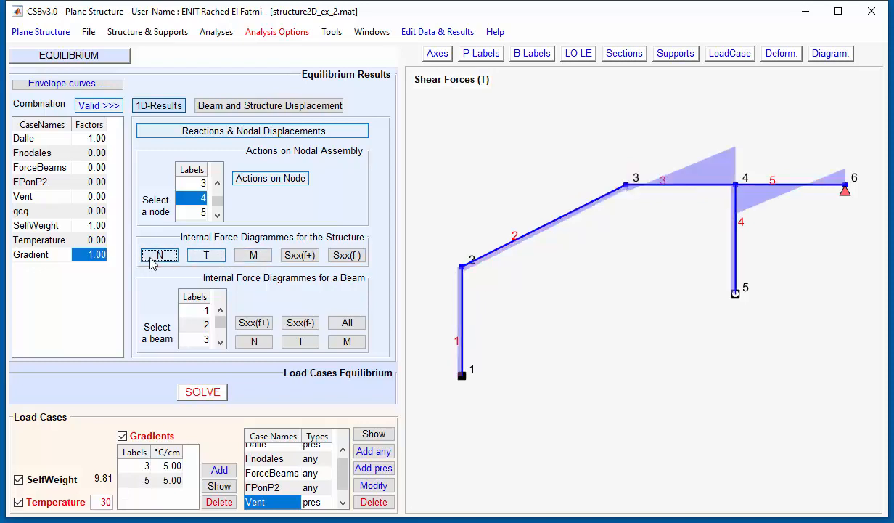
left_click(293, 260)
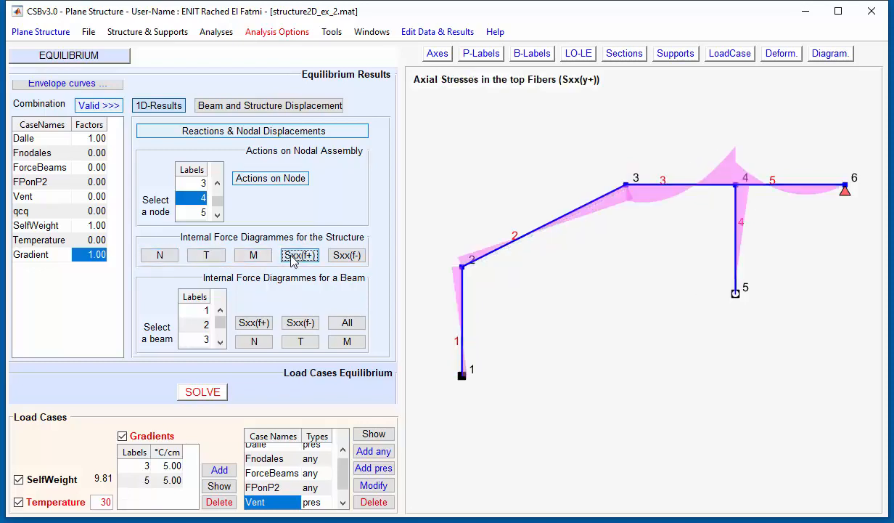
left_click(334, 258)
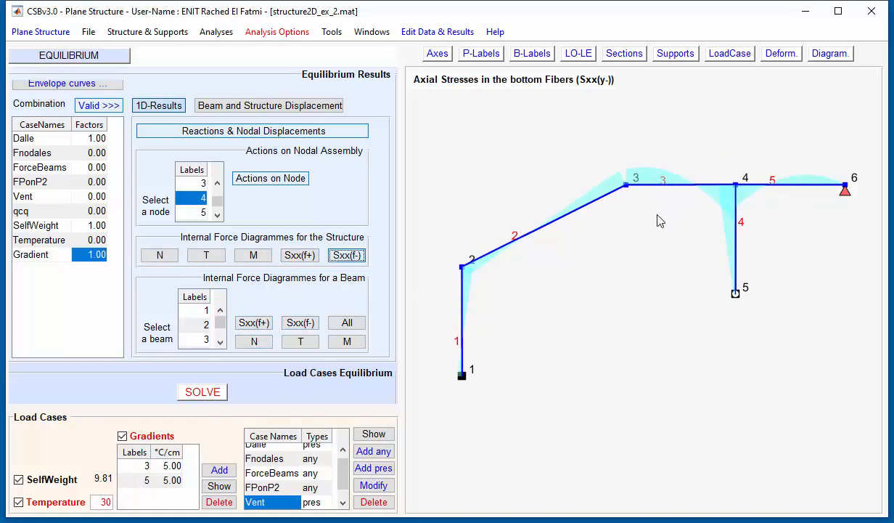
Step: Examine all internal force and stress diagrams for beam 3, then its shear force diagram with values, closing each results window
left_click(193, 339)
left_click(347, 325)
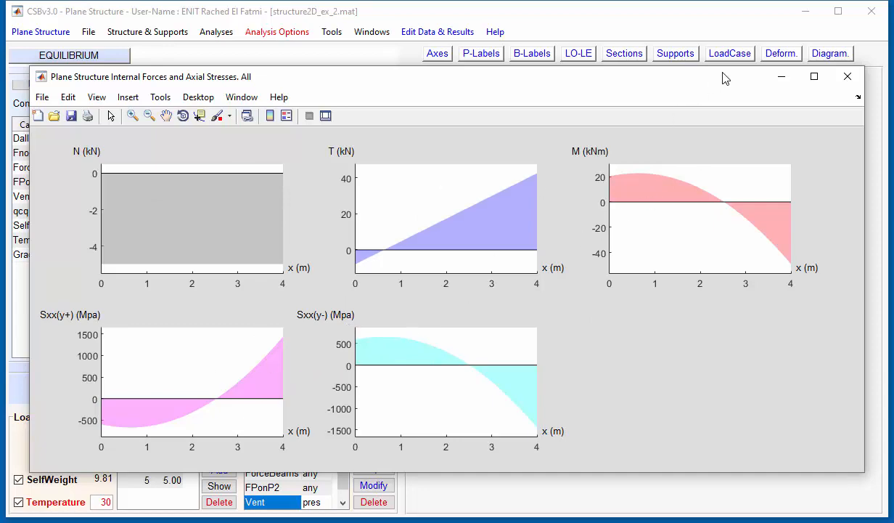
left_click(847, 76)
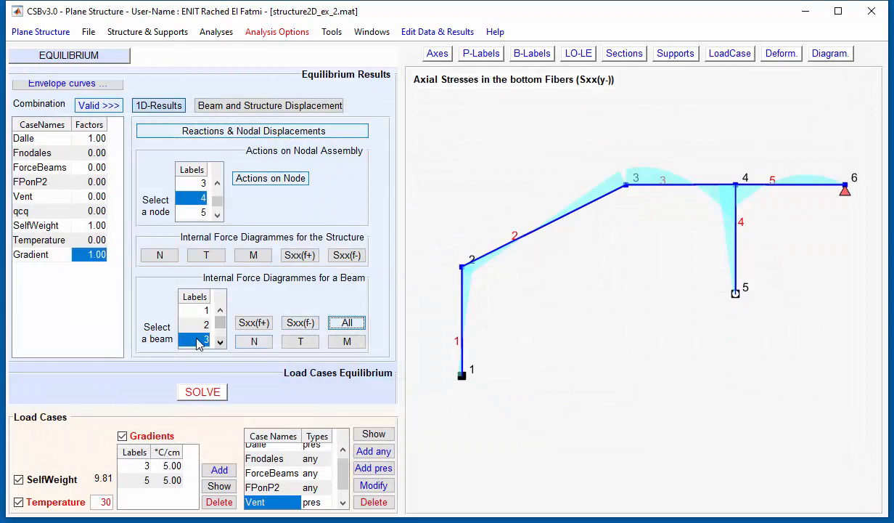
left_click(309, 339)
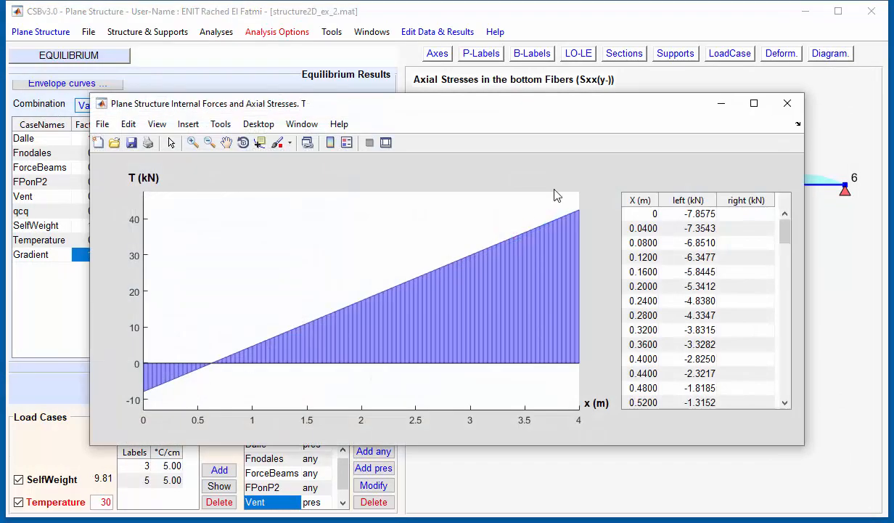
mouse_move(789, 245)
left_mouse_down()
mouse_move(785, 402)
mouse_move(784, 231)
left_mouse_up()
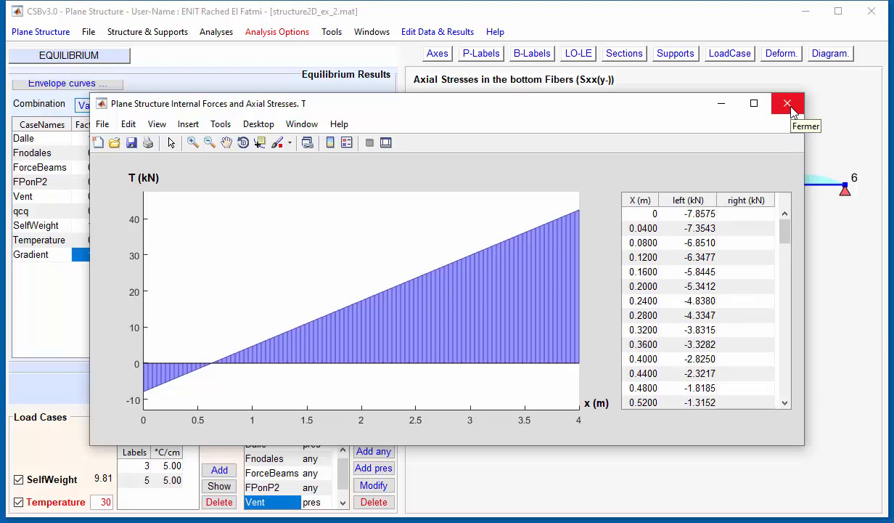
left_click(791, 109)
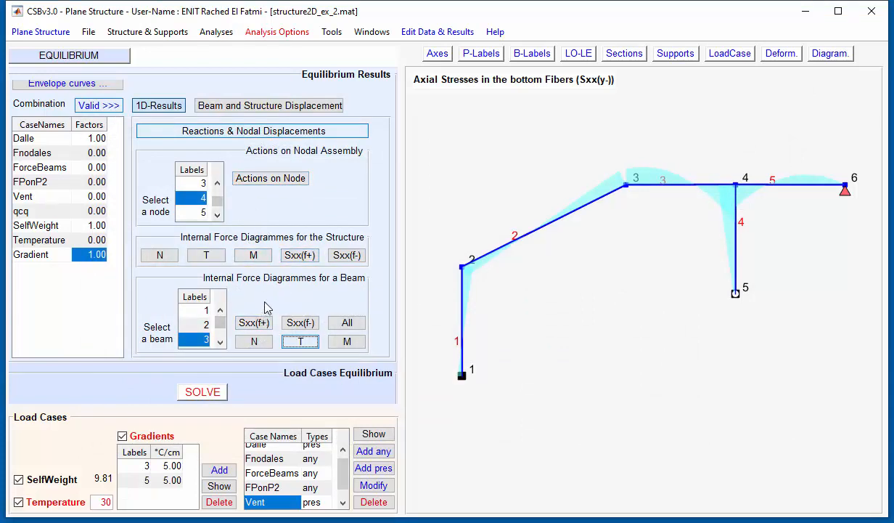
Step: Examine the maximum beam deflections, and display and animate the structure's displacement at amplification 1.00
left_click(289, 107)
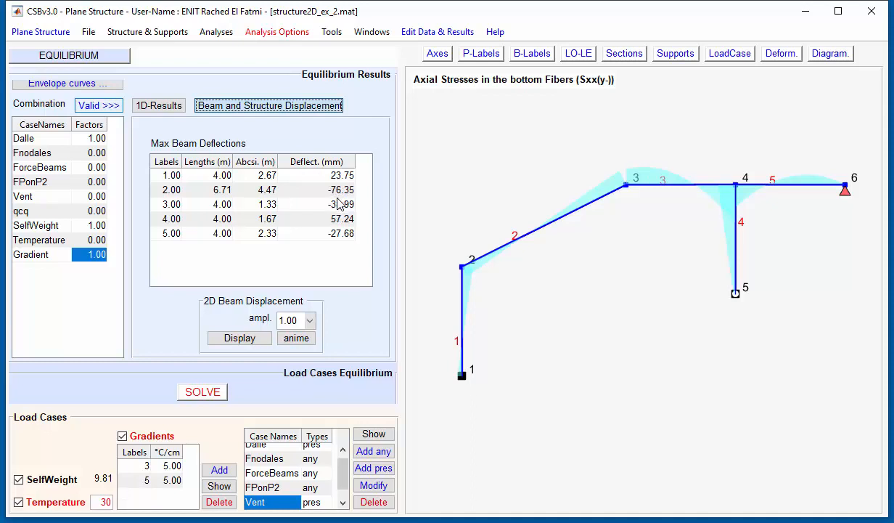
left_click(329, 241)
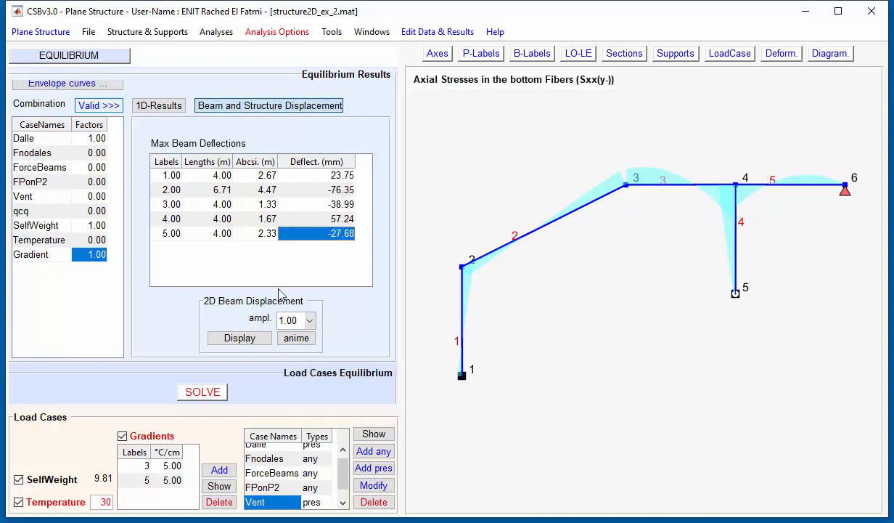
left_click(239, 339)
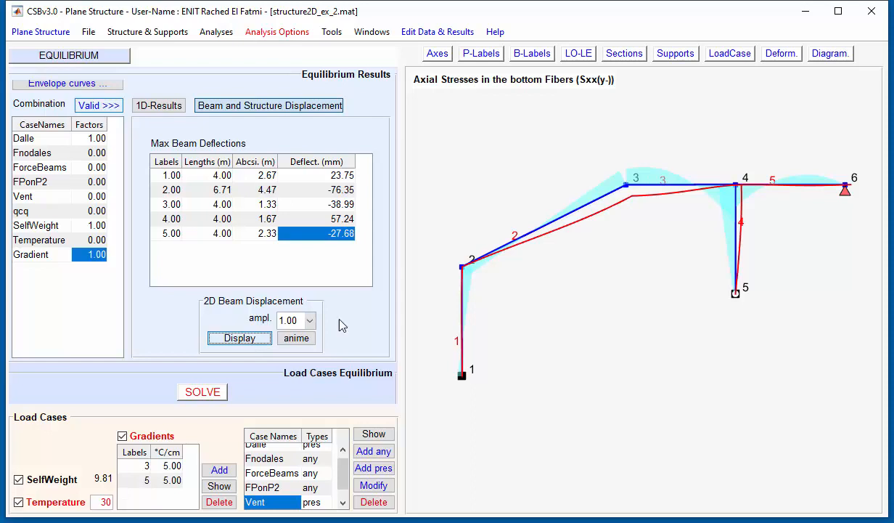
left_click(298, 337)
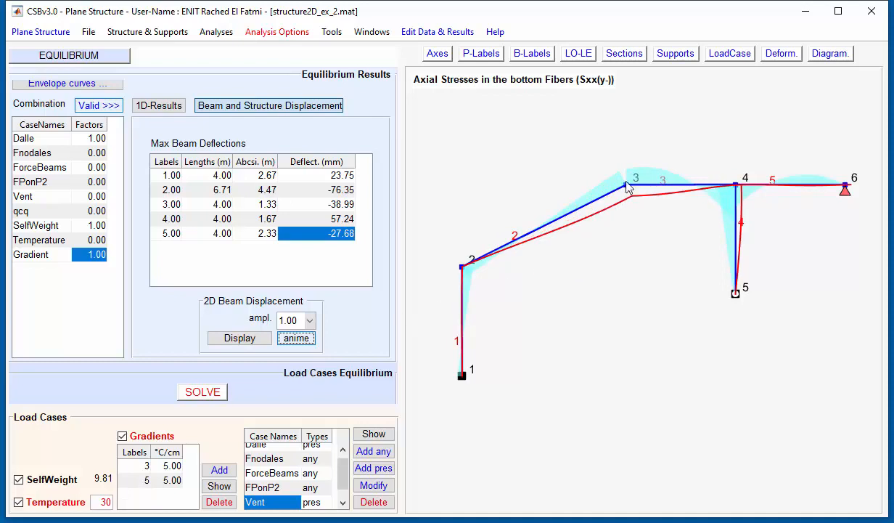
Step: Hide the stress diagram, the beam labels and the point labels in the structure drawing
left_click(822, 56)
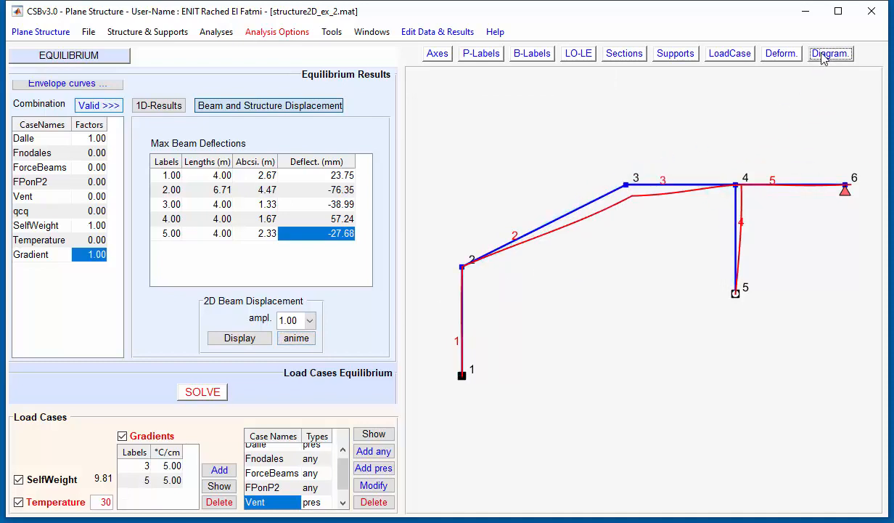
left_click(534, 58)
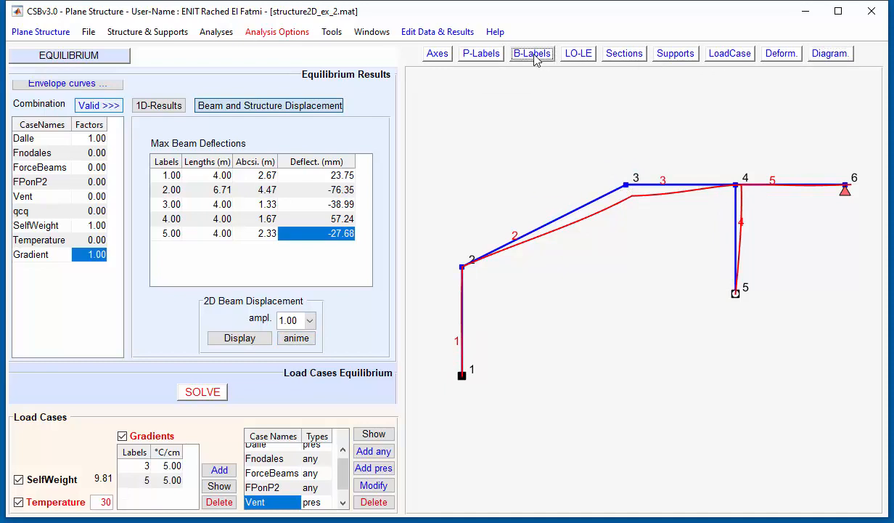
left_click(498, 58)
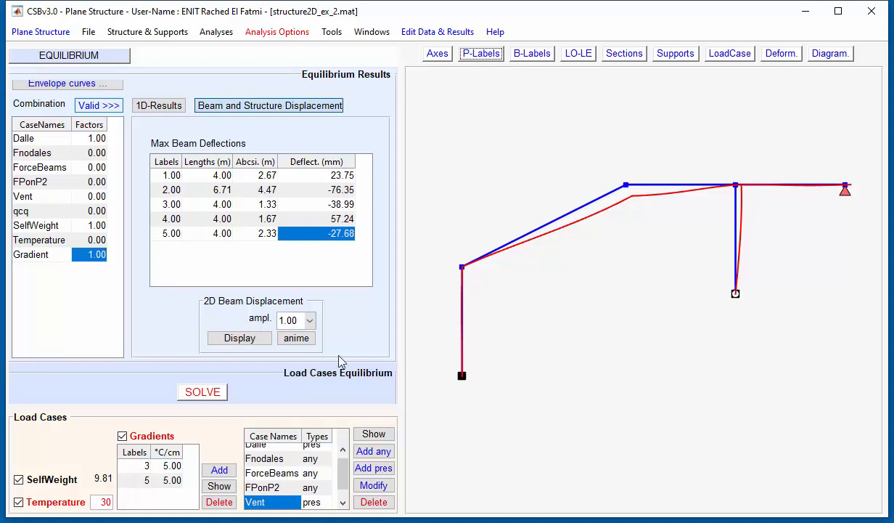
Step: Set the displacement amplification to 2.00, then display and animate the deformed structure
left_click(310, 321)
left_click(289, 410)
left_click(243, 339)
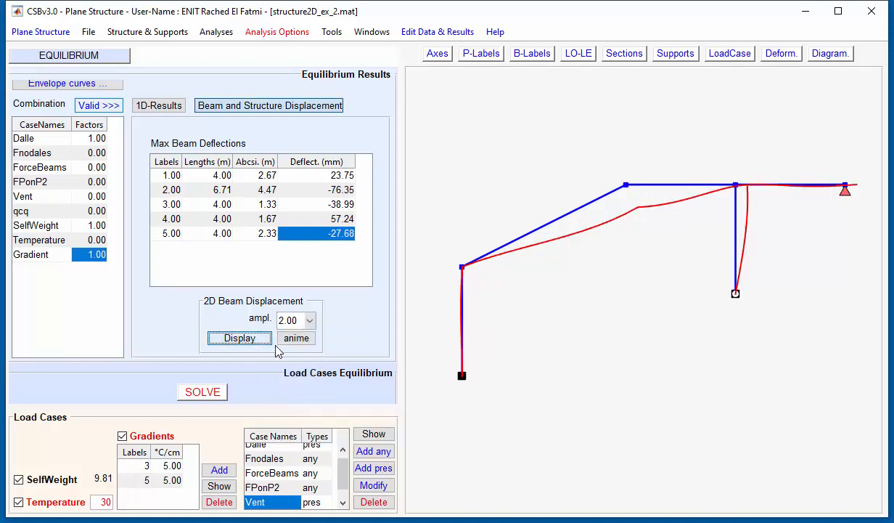
left_click(299, 341)
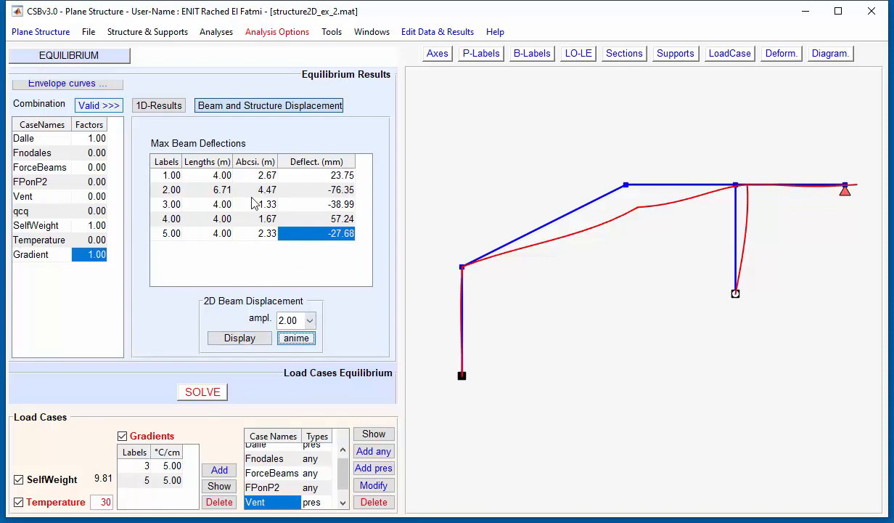
Step: Enable the Vibration and Buckling analysis options
left_click(263, 34)
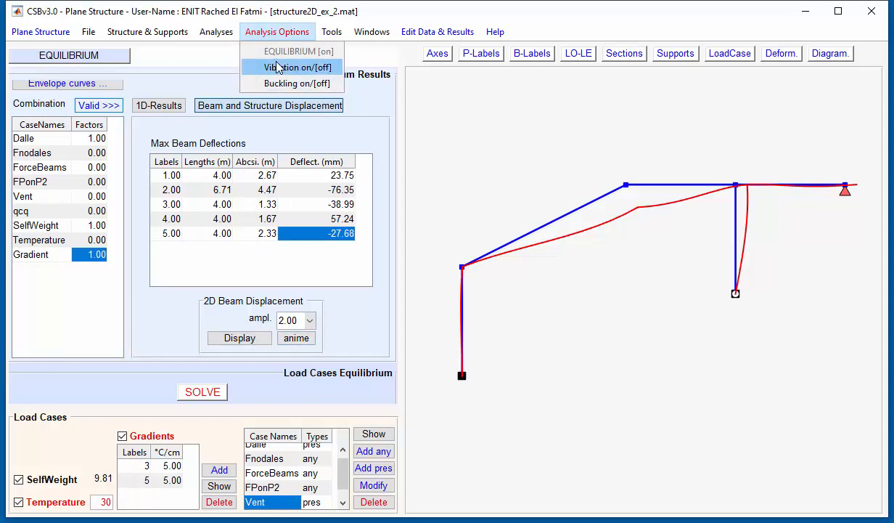
left_click(278, 68)
left_click(263, 34)
left_click(298, 81)
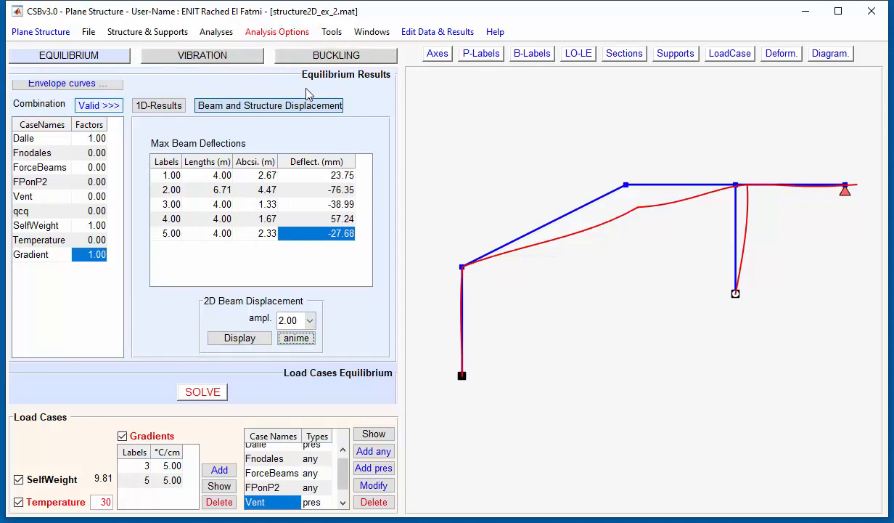
Step: Set up a free vibration analysis with 3 modes and solve it
left_click(231, 59)
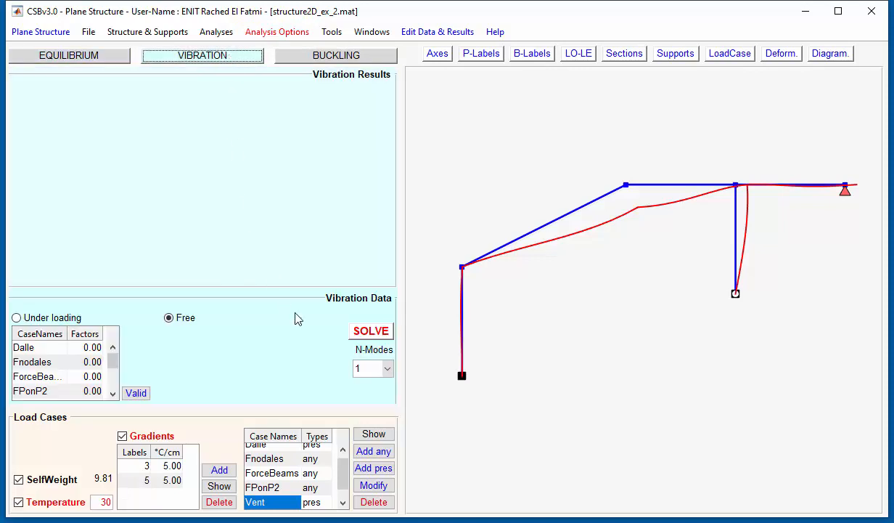
left_click(388, 369)
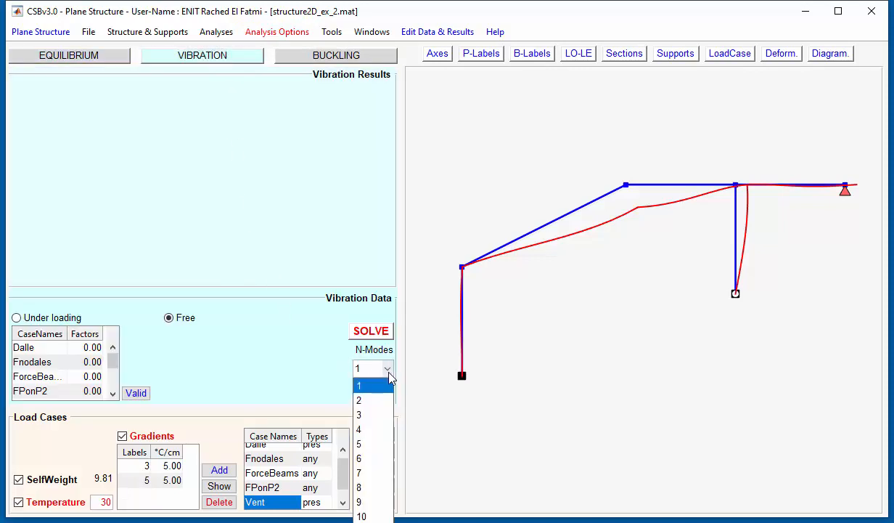
left_click(384, 416)
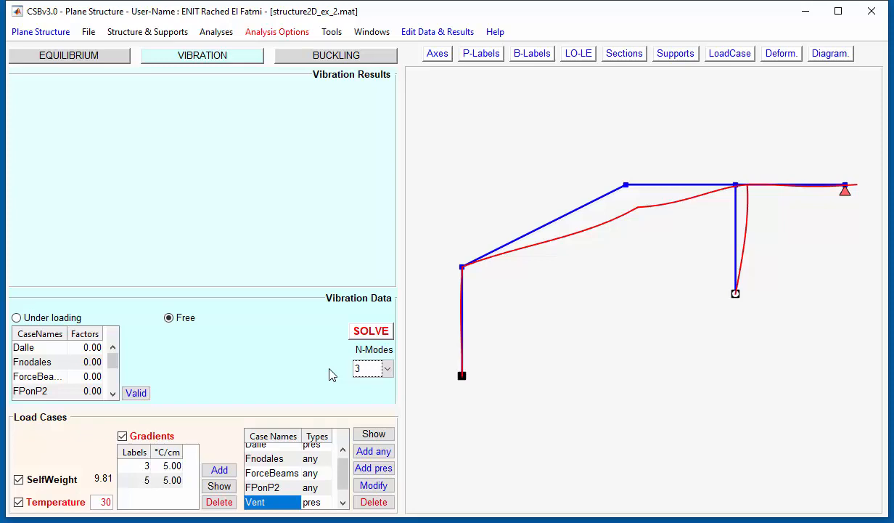
left_click(371, 331)
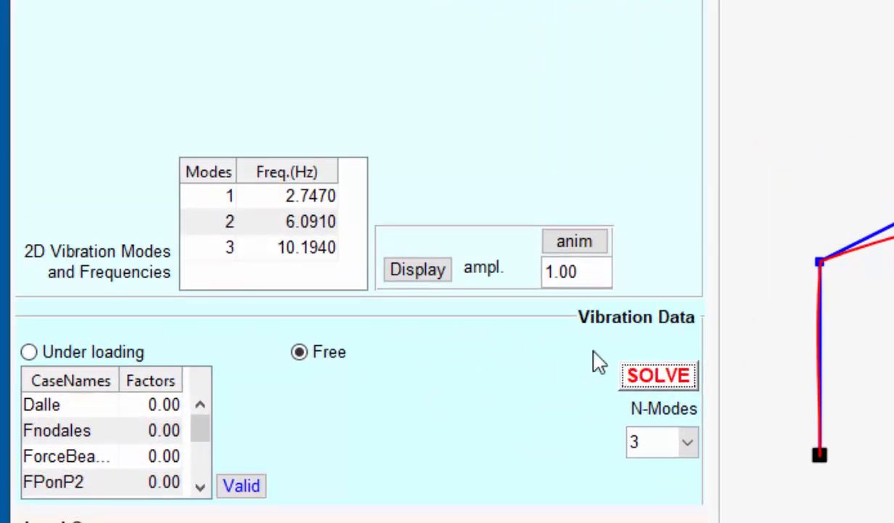
Step: Display and animate free vibration modes 1 and 3 at amplification 1.00
left_click(305, 197)
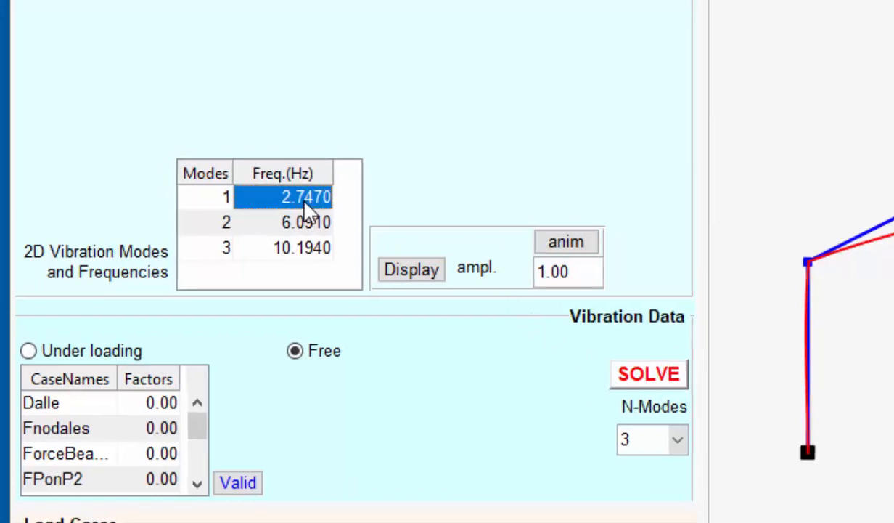
left_click(419, 276)
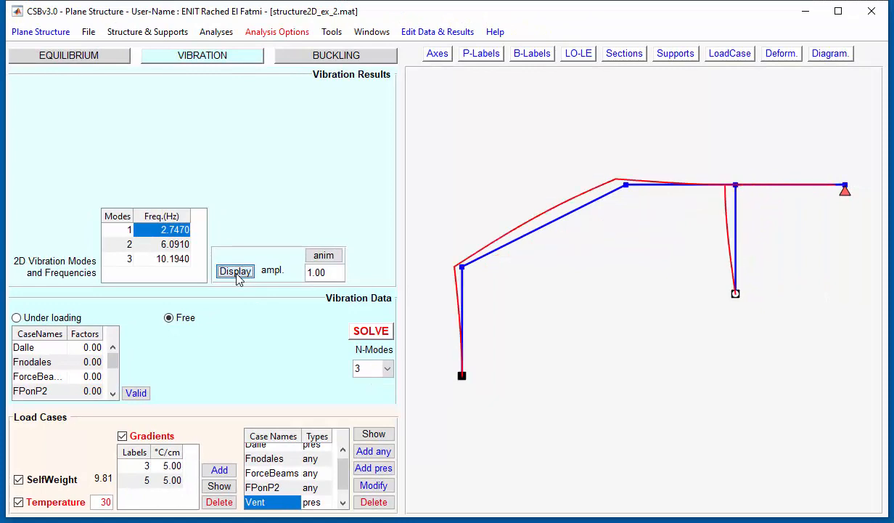
left_click(317, 259)
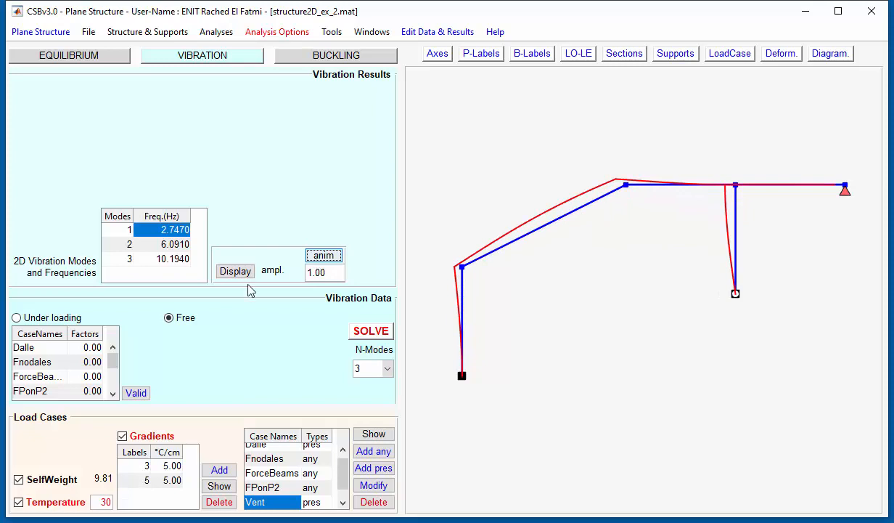
left_click(172, 259)
left_click(235, 272)
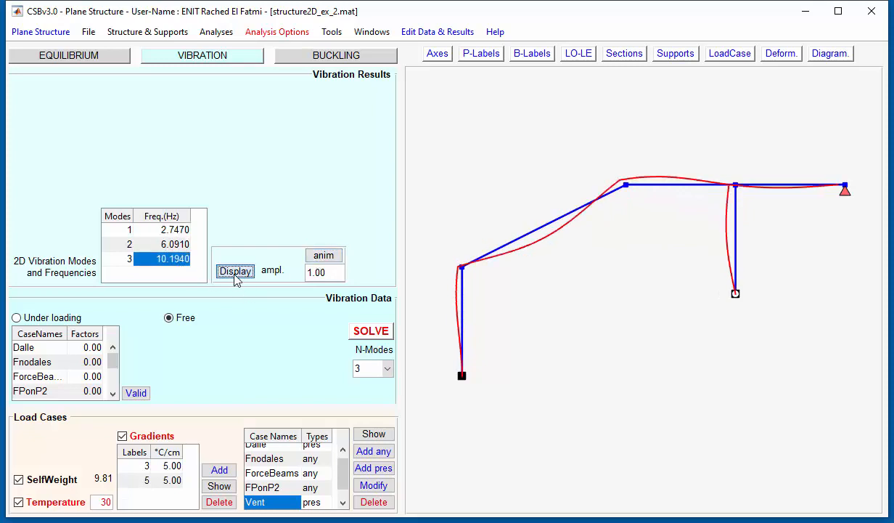
left_click(320, 260)
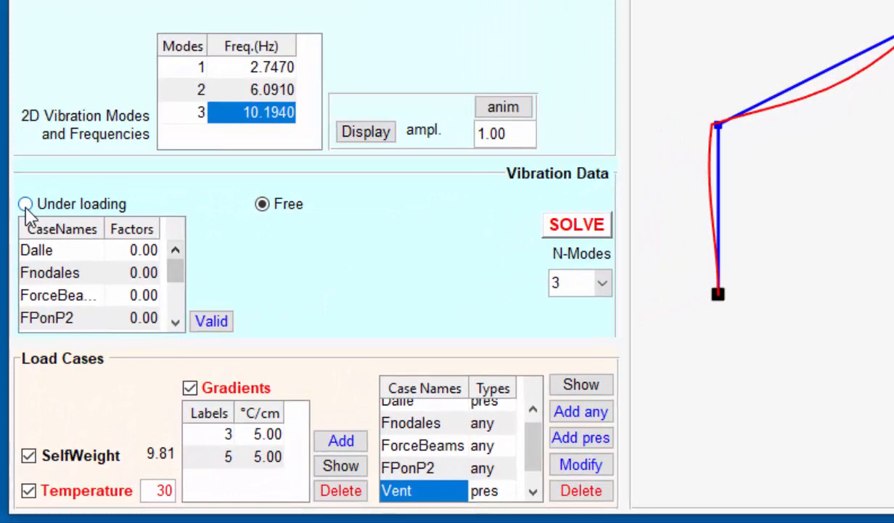
Step: Switch the vibration analysis to under loading with a SelfWeight factor of 1, validate the combination, and solve for 3 modes
left_click(26, 211)
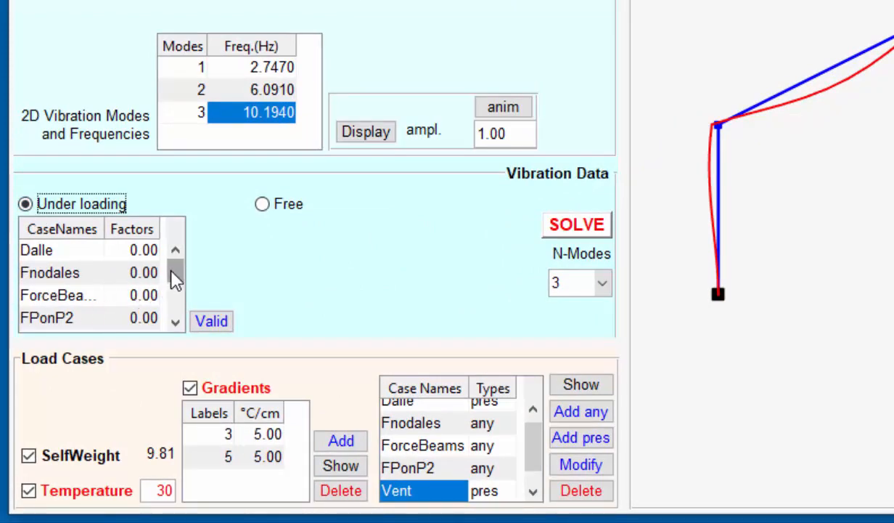
left_click_drag(174, 276, 166, 299)
left_click(127, 290)
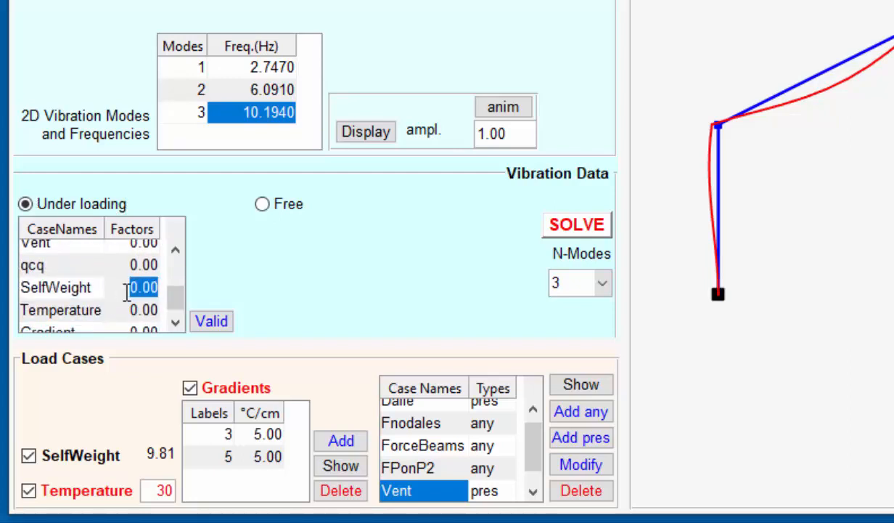
type("1")
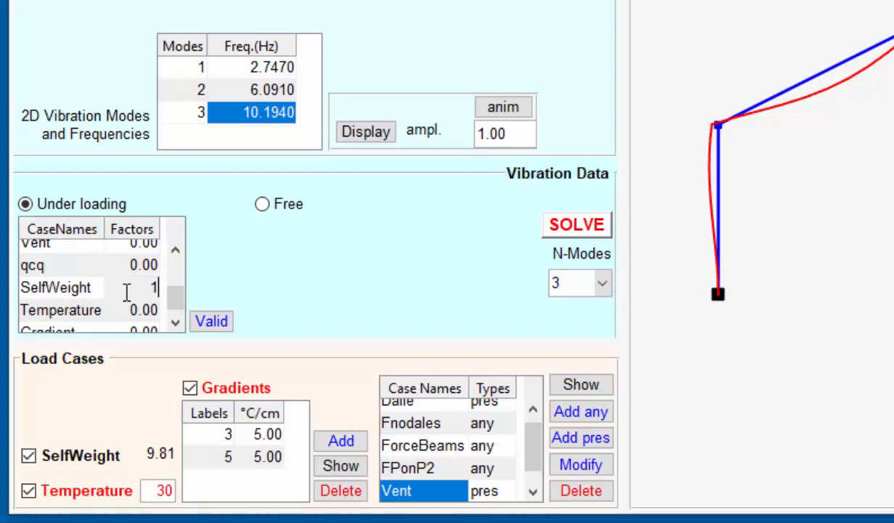
left_click(209, 325)
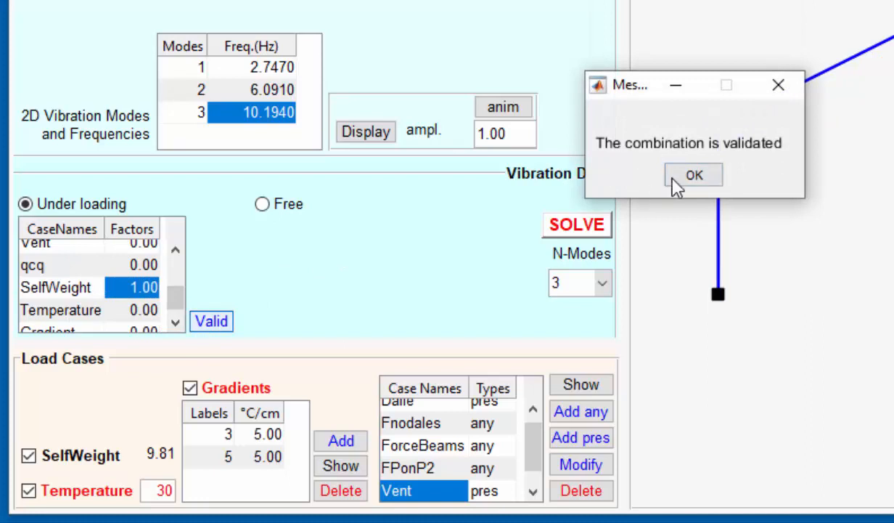
left_click(682, 179)
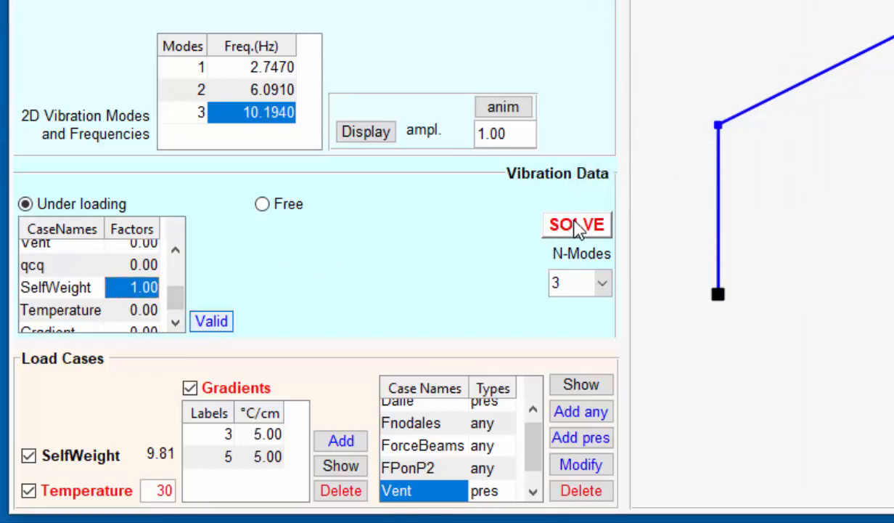
left_click(583, 226)
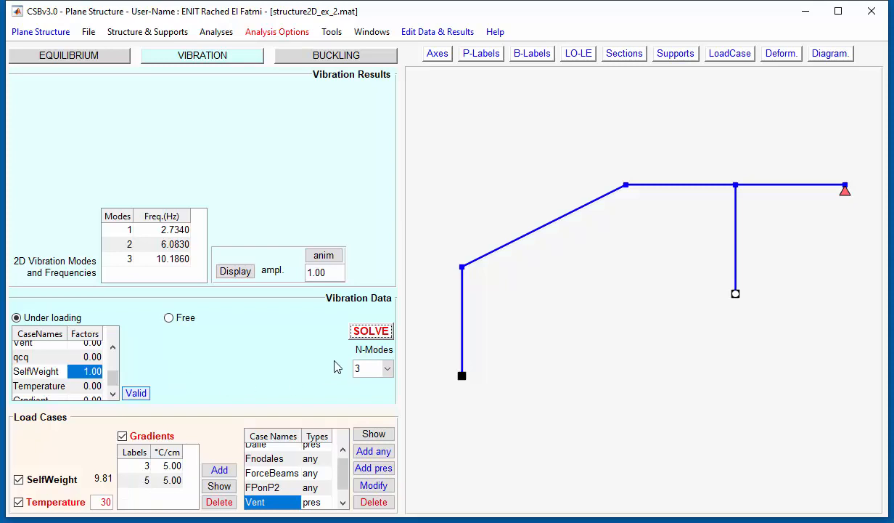
Step: Switch to the buckling analysis and show the Dalle load case on the structure
left_click(351, 59)
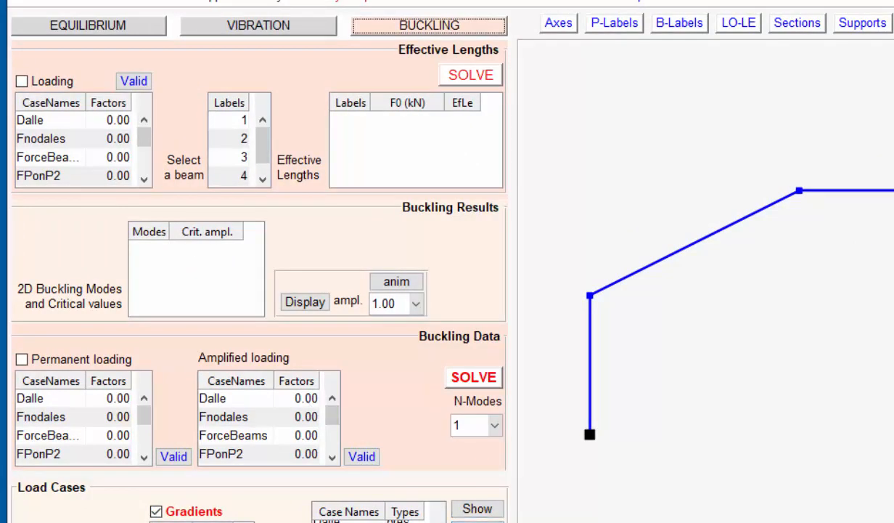
left_click(342, 521)
left_click(478, 509)
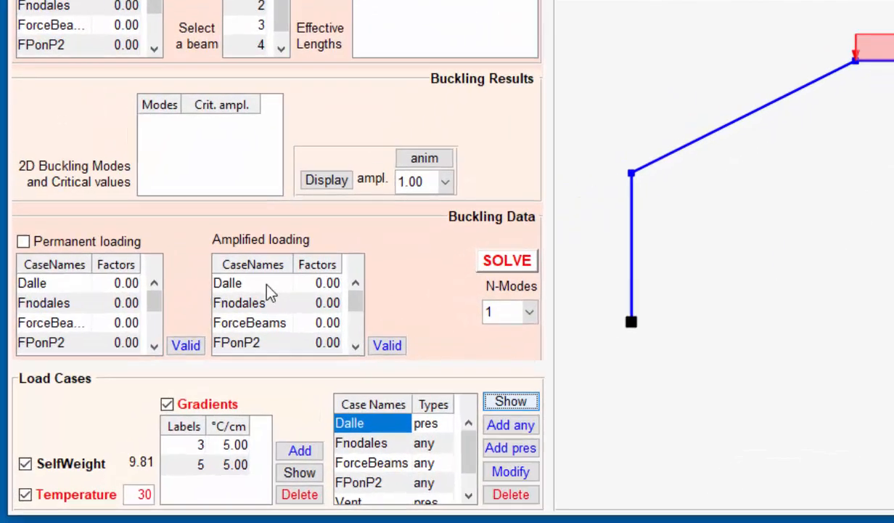
Step: Set the Dalle factor to 1 in the amplified loading and validate the combination
left_click(324, 282)
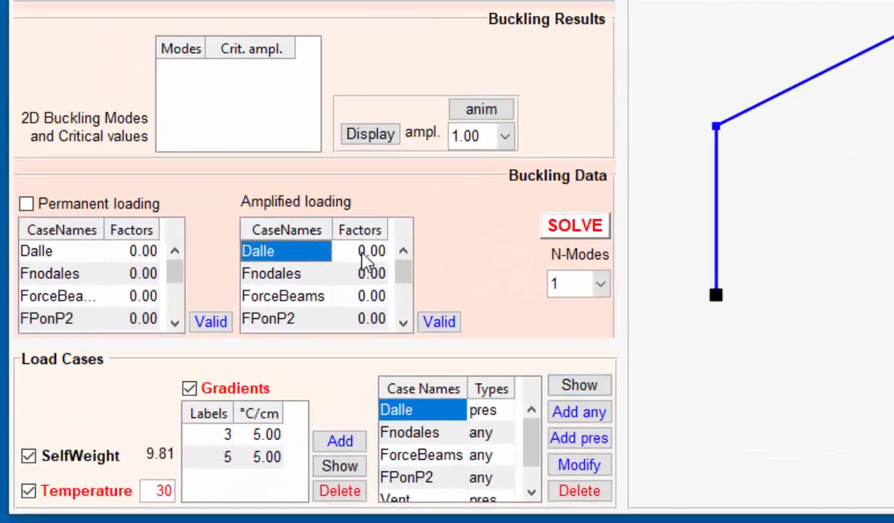
left_click(324, 282)
type("1")
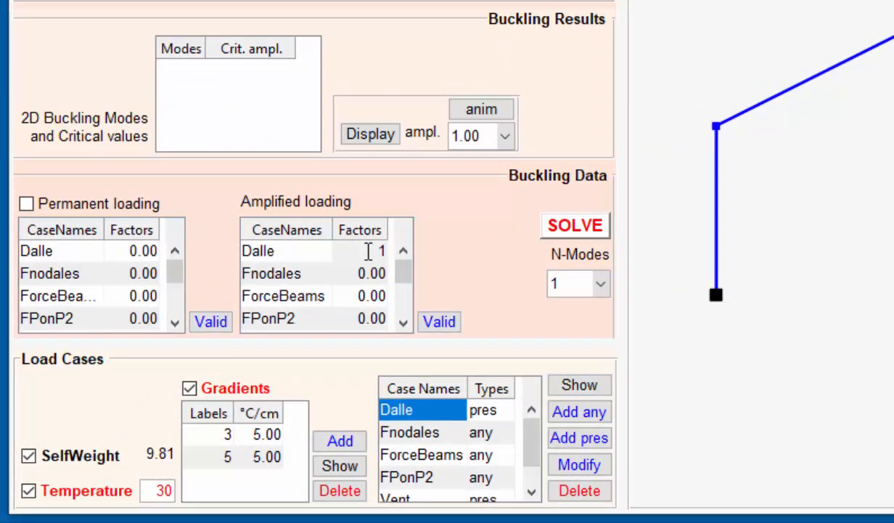
left_click(453, 322)
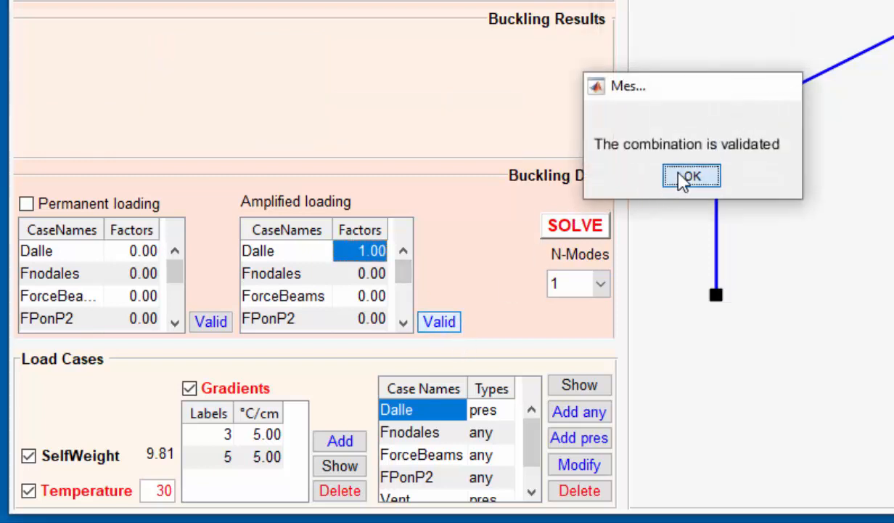
left_click(685, 179)
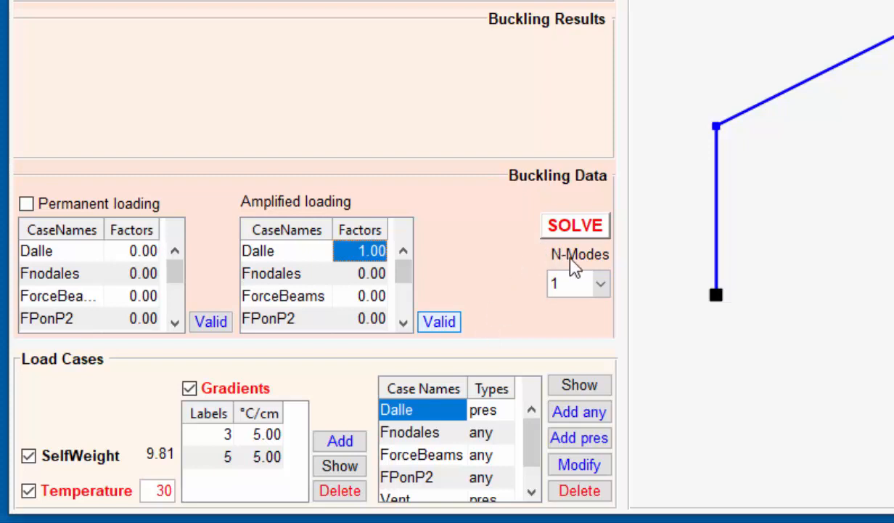
Step: Set the number of buckling modes to 3 and solve the buckling analysis
left_click(600, 284)
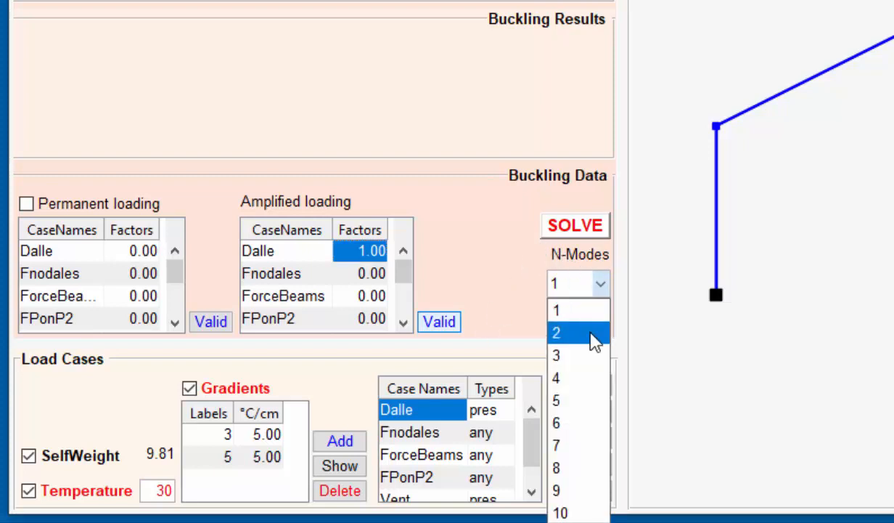
left_click(591, 366)
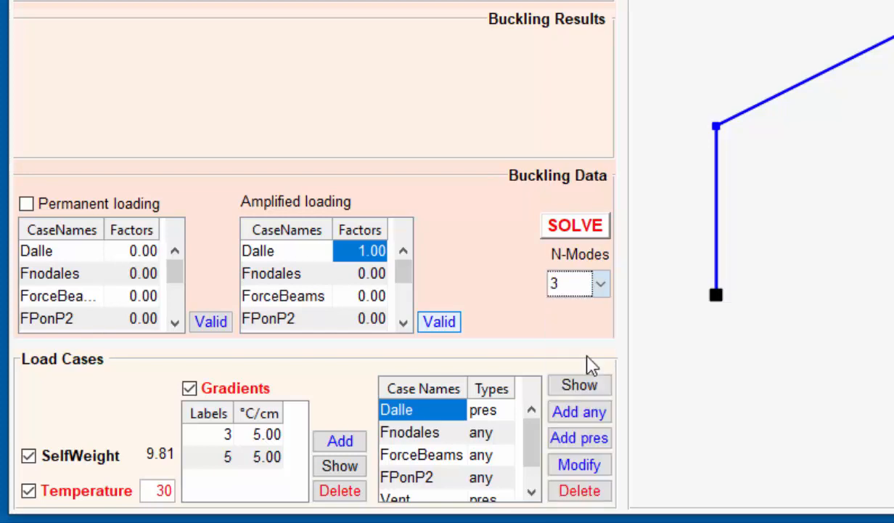
left_click(594, 231)
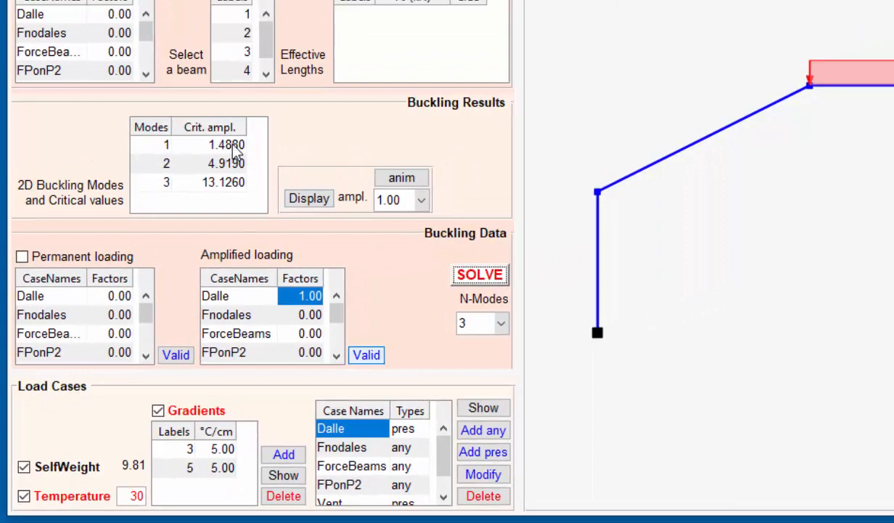
Step: Display and animate buckling modes 1 and 3 at amplification 1.00
left_click(276, 71)
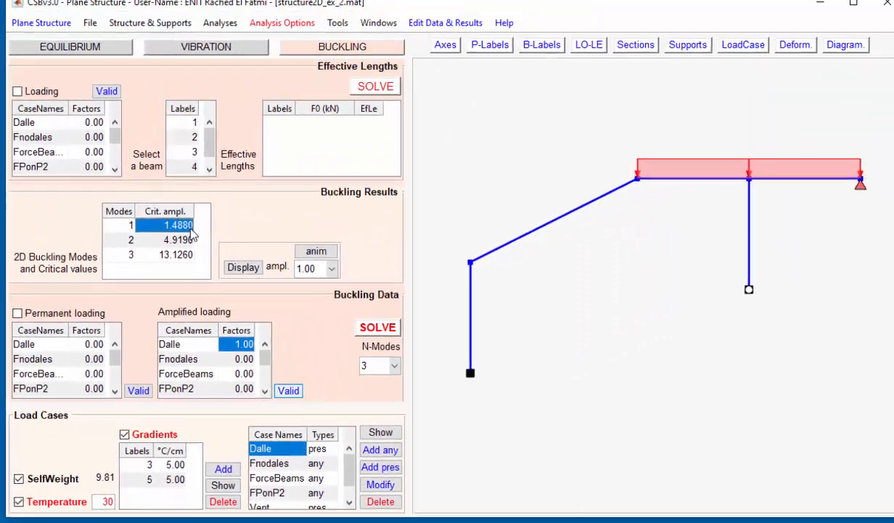
left_click(237, 273)
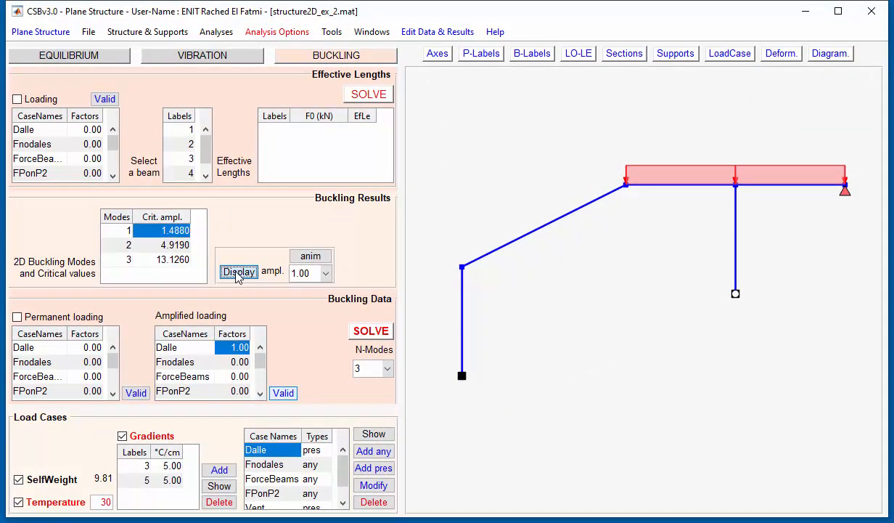
left_click(300, 259)
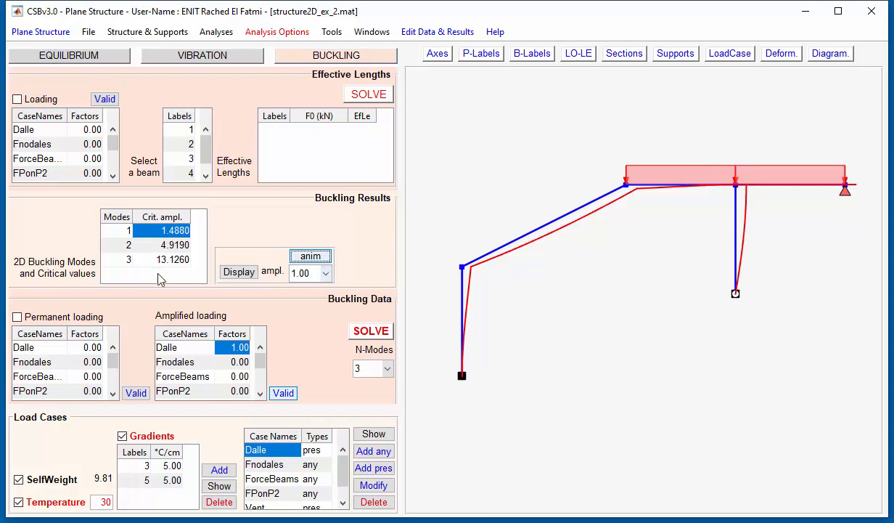
left_click(166, 260)
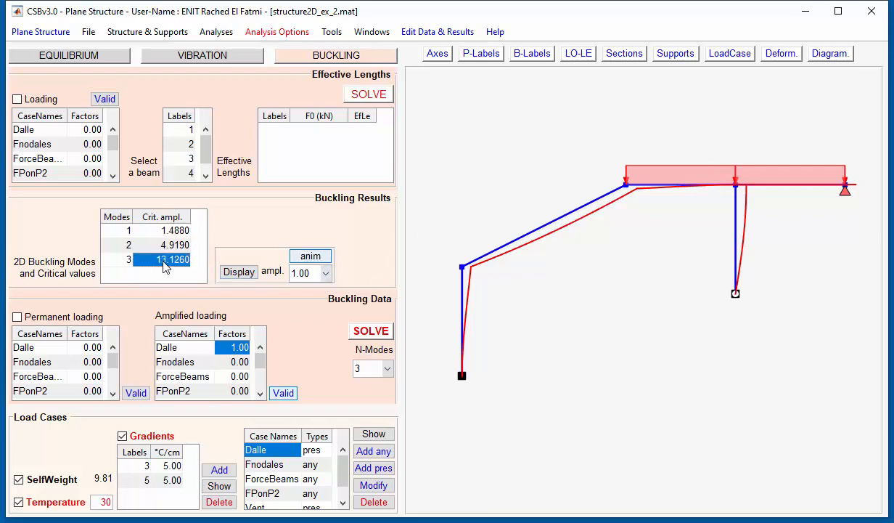
left_click(237, 275)
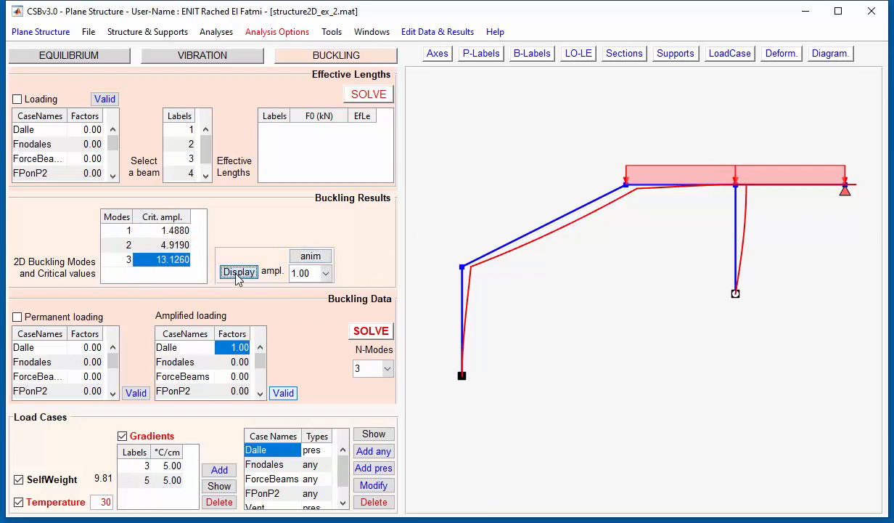
left_click(311, 258)
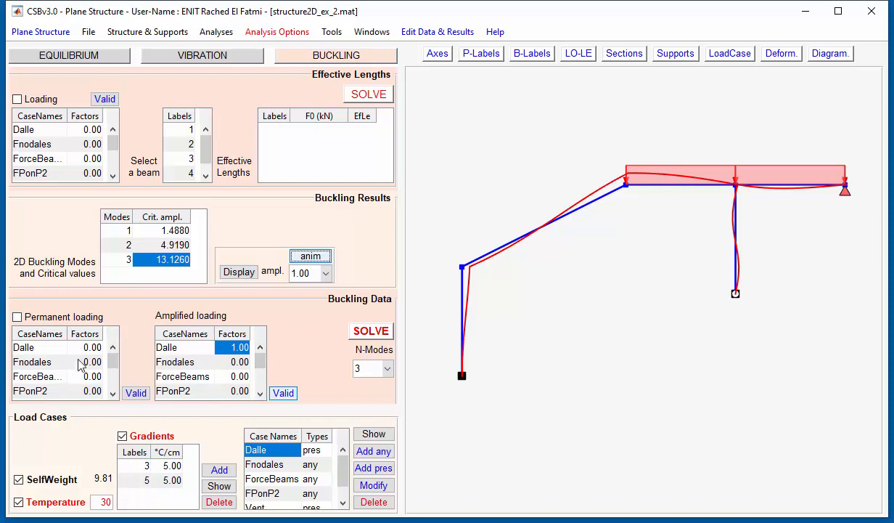
Step: Leave permanent loading disabled, hide the load case and deformed shape, and show the beam labels on the structure
left_click(17, 317)
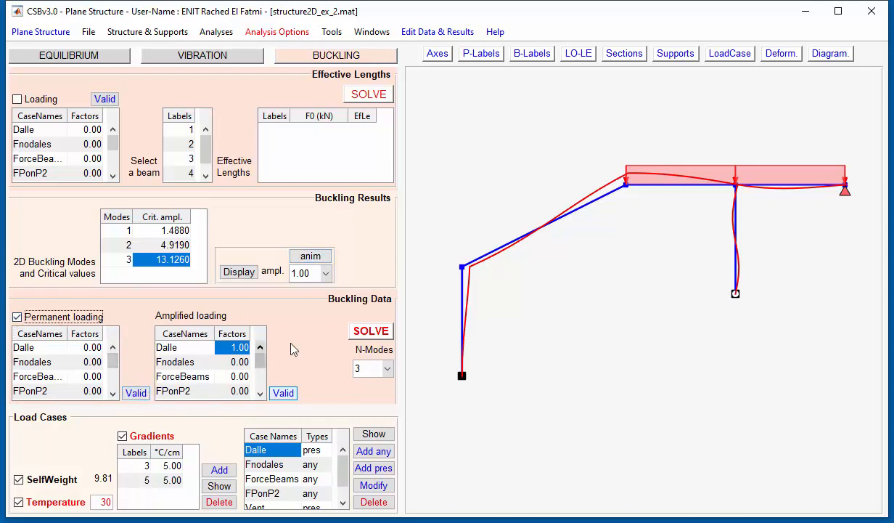
left_click(16, 317)
left_click(735, 59)
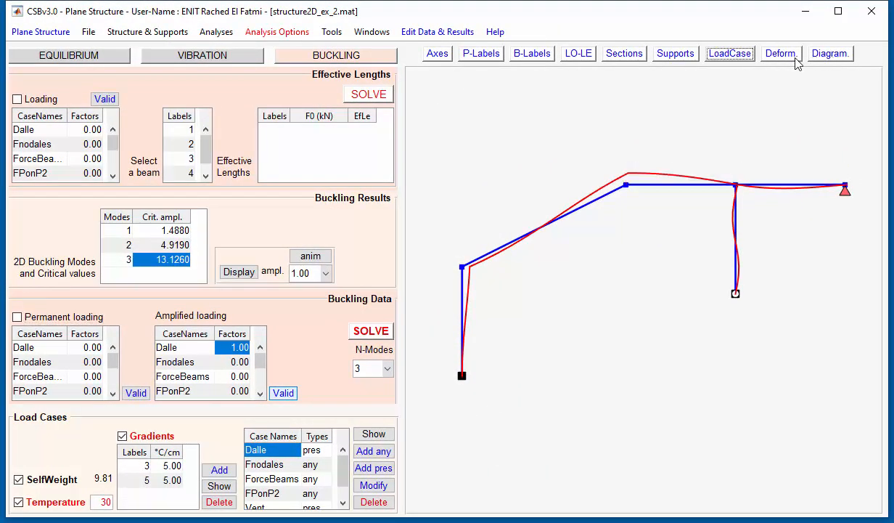
left_click(766, 57)
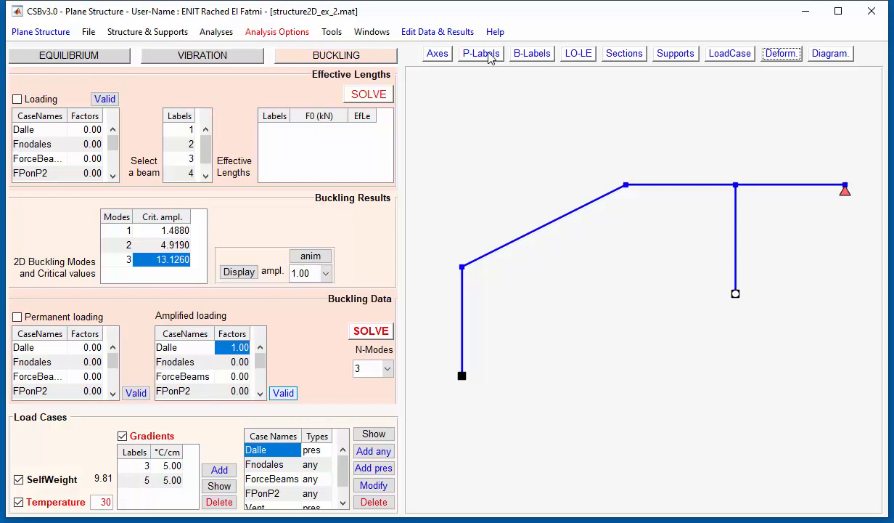
left_click(531, 54)
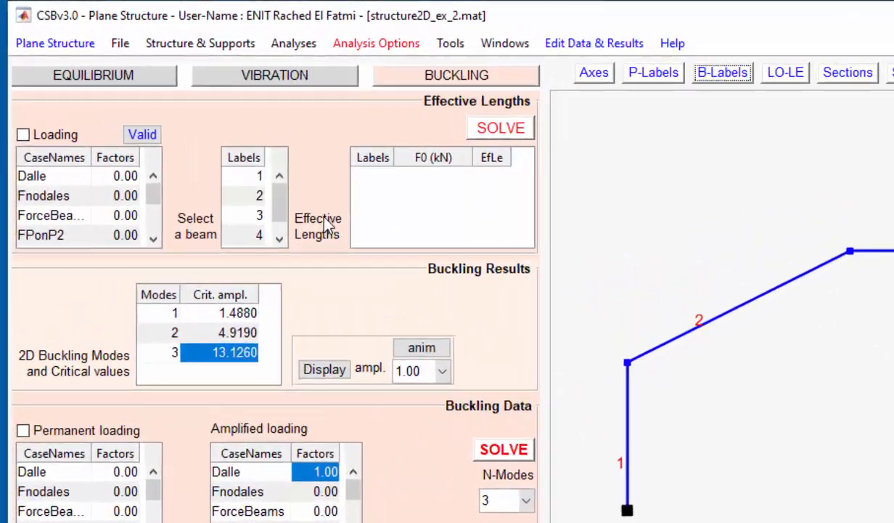
Step: Solve the effective lengths for beams 1 and 4 together, and for beam 2 alone
left_click(254, 175)
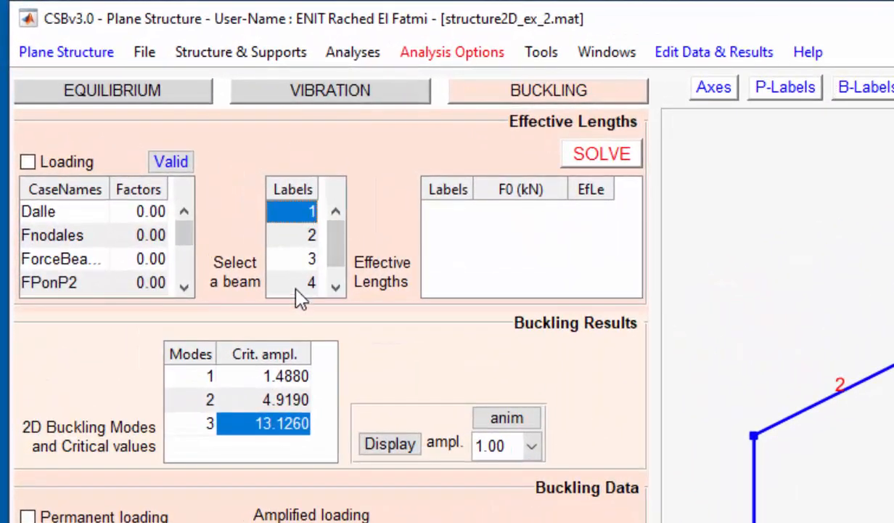
left_click(297, 286, "ctrl")
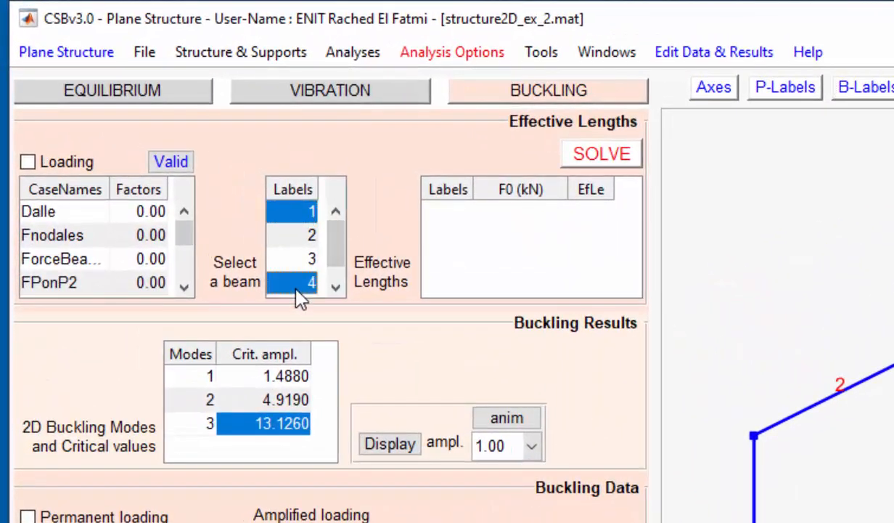
left_click(613, 161)
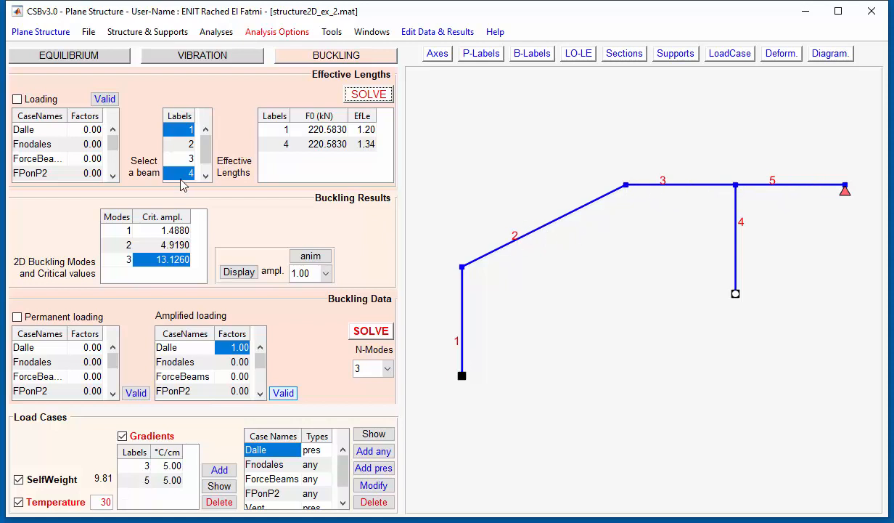
left_click(174, 144)
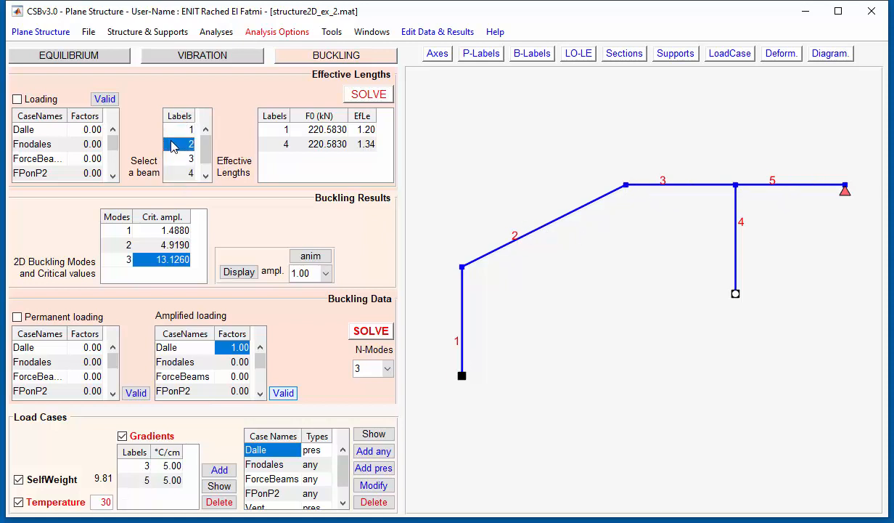
left_click(373, 97)
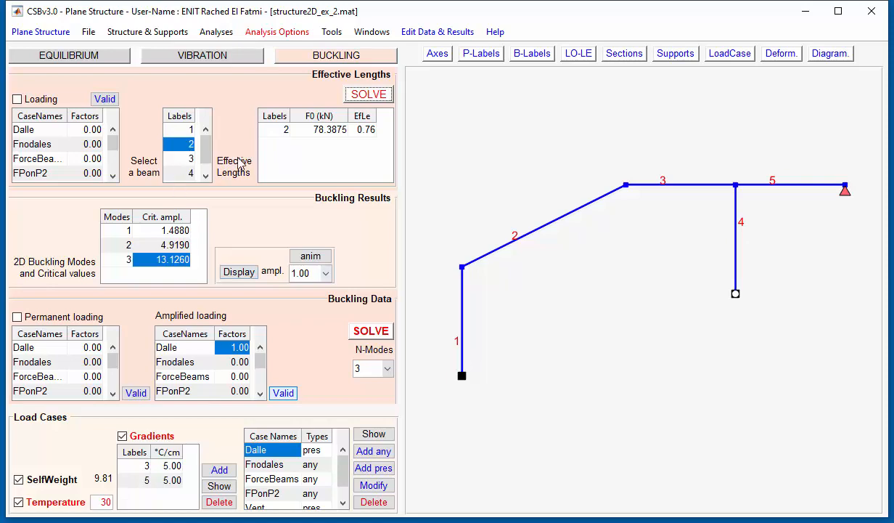
Step: Select only beams 1 and 4 and solve their effective lengths without loading
left_click(181, 129)
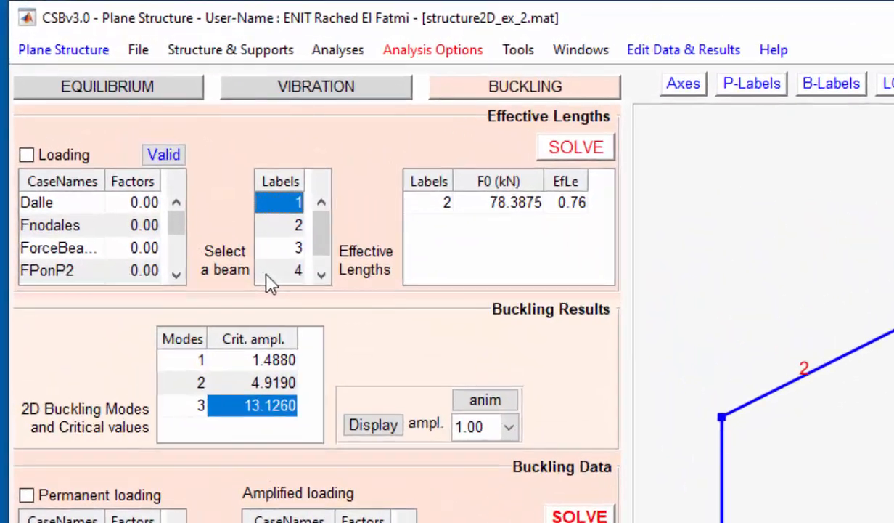
left_click(256, 266, "shift")
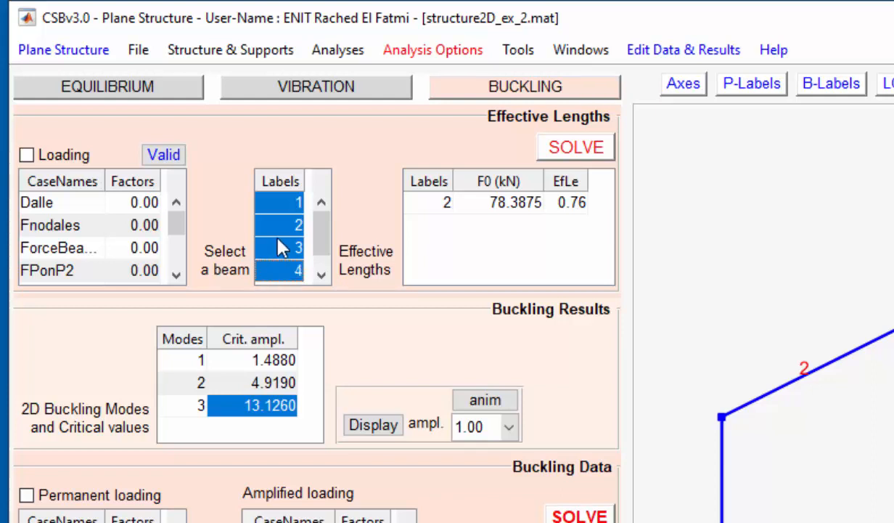
left_click(280, 226, "ctrl")
left_click(279, 247, "ctrl")
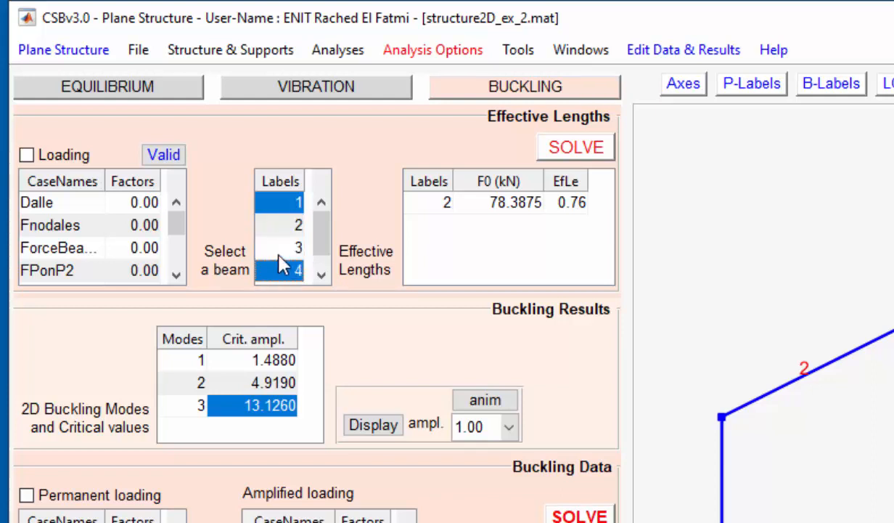
left_click(564, 154)
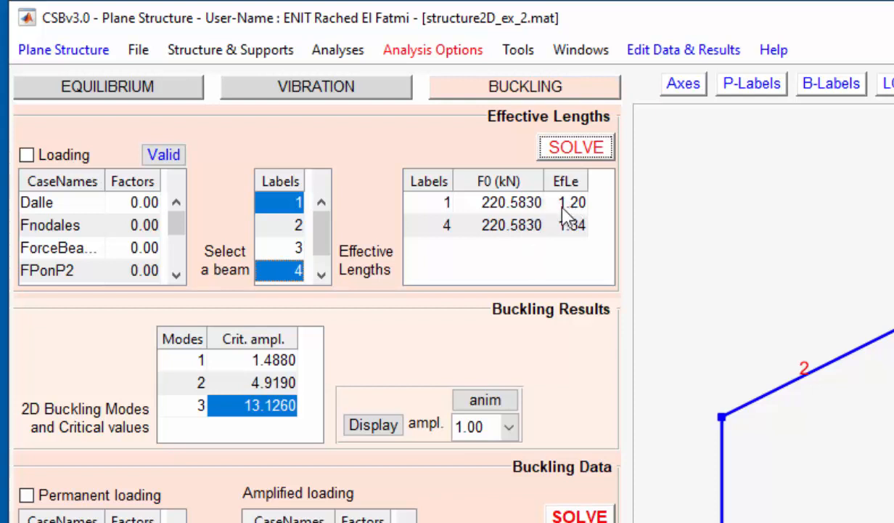
Step: Enable loading for the effective lengths and show the FPonP2 load case with the point labels
left_click(26, 155)
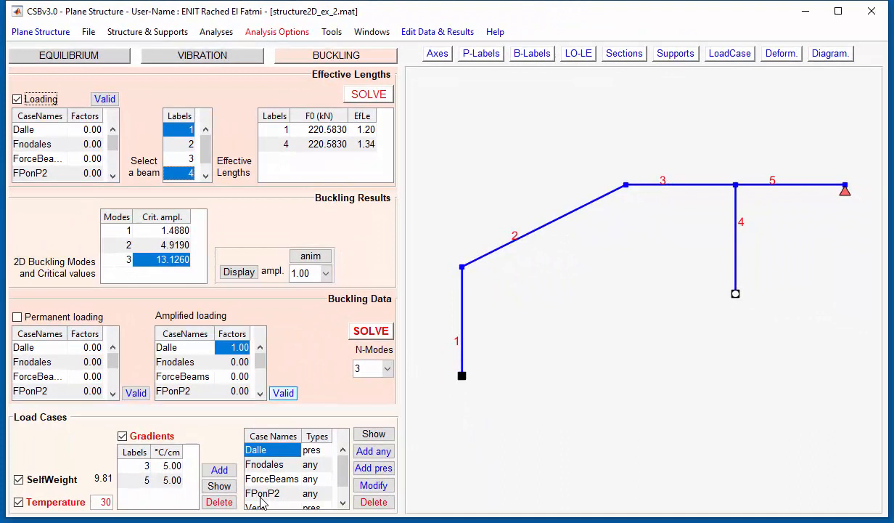
left_click(263, 494)
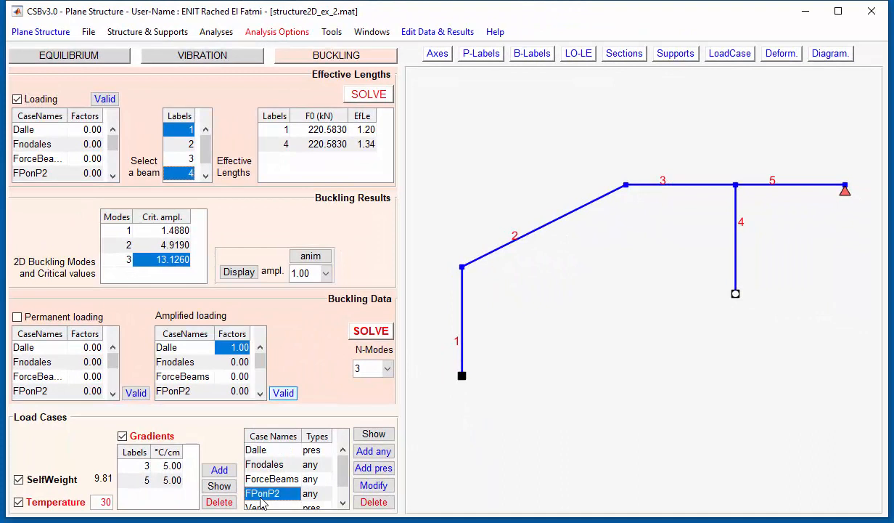
left_click(374, 434)
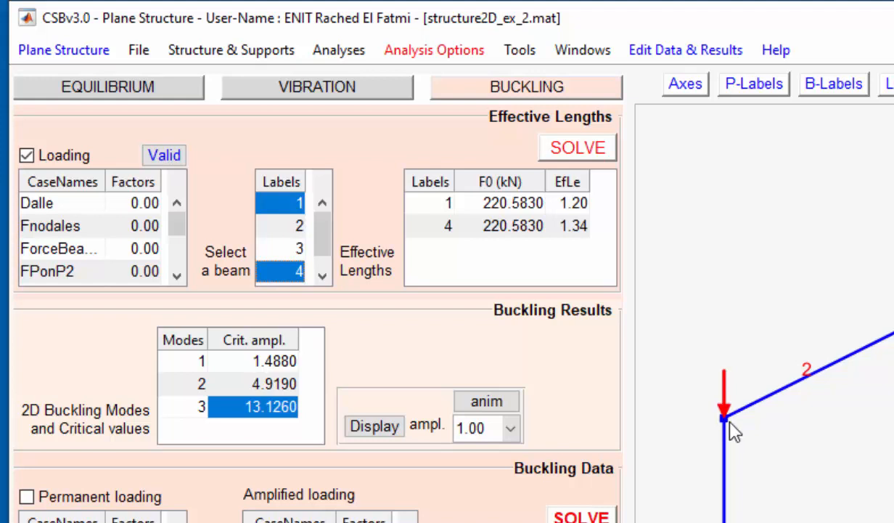
left_click(748, 83)
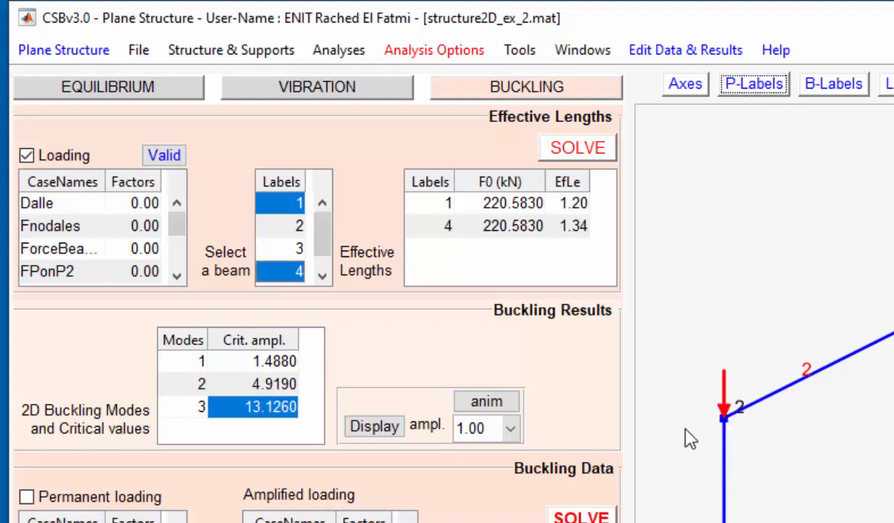
Step: Set the FPonP2 loading factor to 50, validate the combination, and solve the effective length for beam 4 alone
double_click(135, 271)
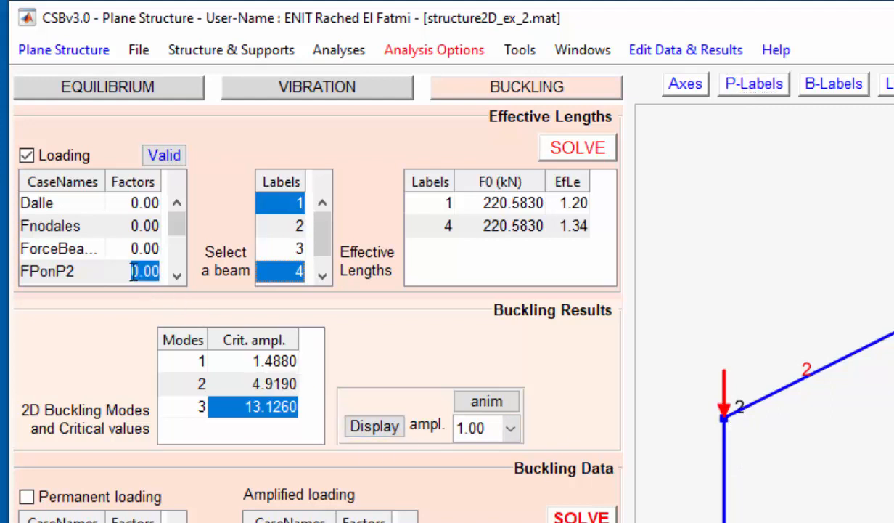
left_click(140, 273)
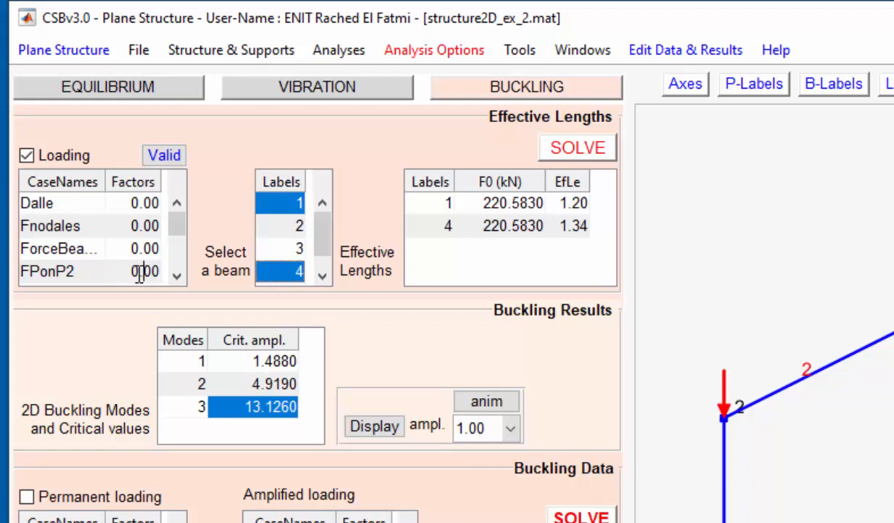
left_click_drag(131, 273, 166, 274)
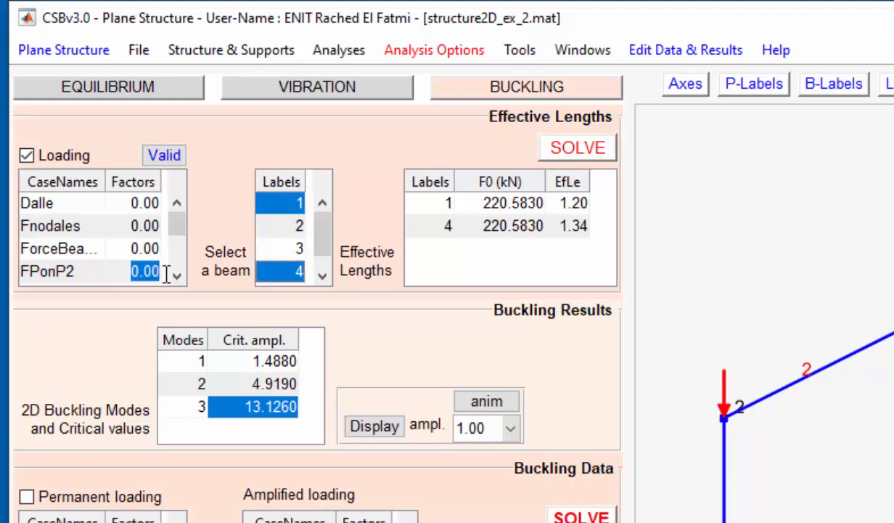
type("50")
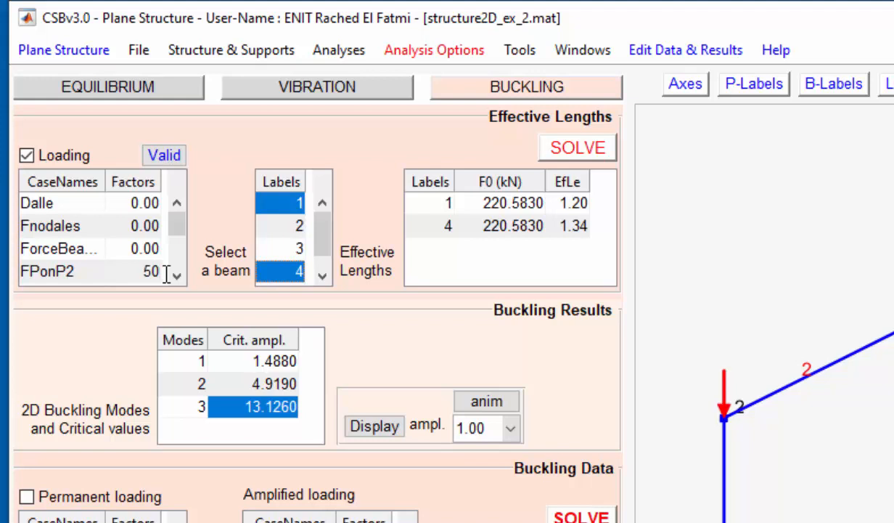
left_click(174, 161)
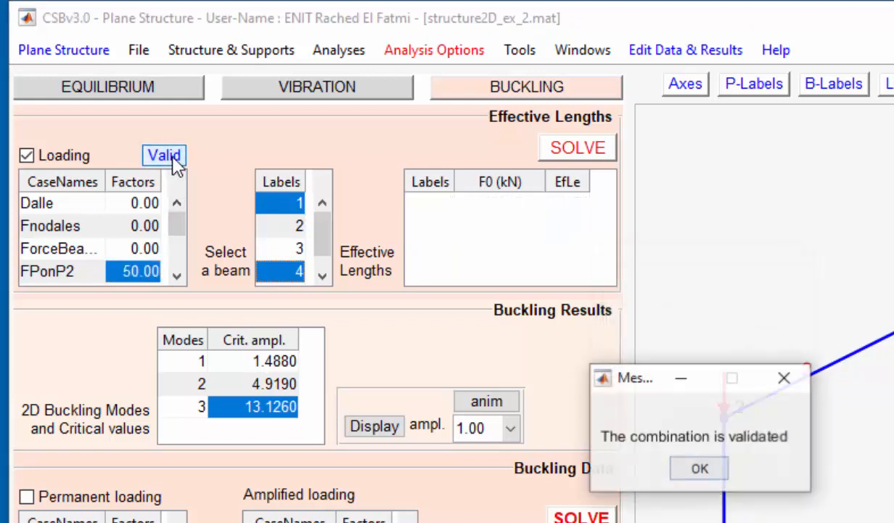
left_click(699, 469)
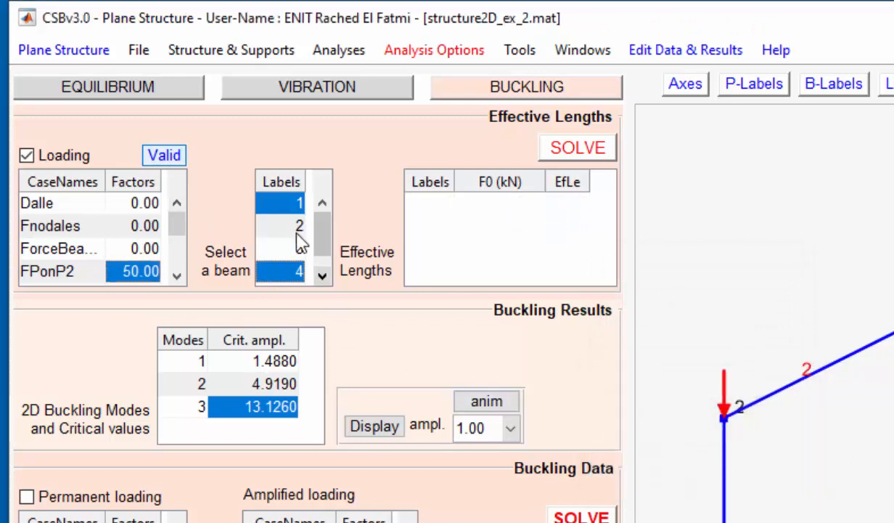
left_click(294, 273)
left_click(584, 153)
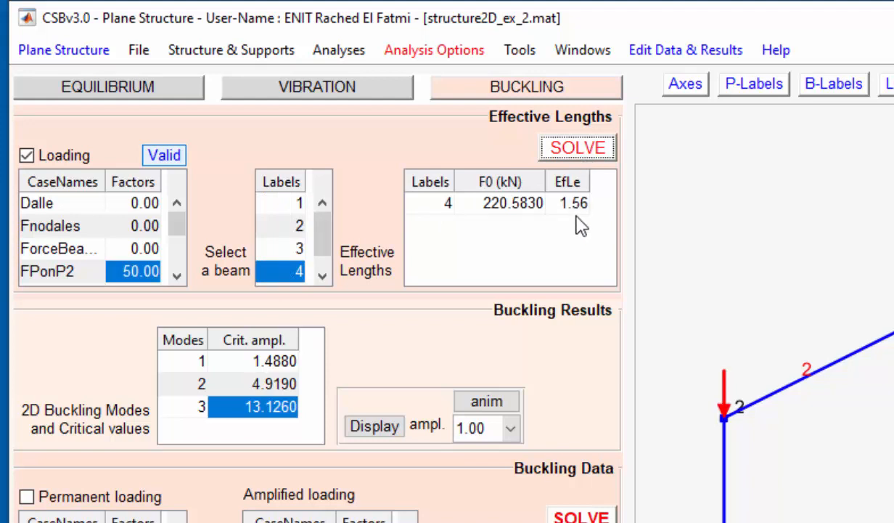
Step: Raise the FPonP2 loading factor to 100, validate the combination, and solve beam 4's effective length again
double_click(128, 271)
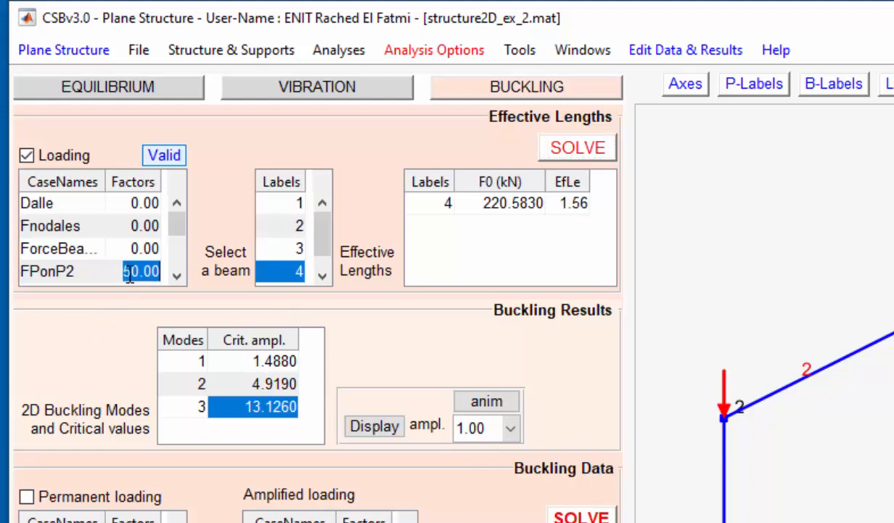
left_click_drag(122, 271, 166, 268)
type("100")
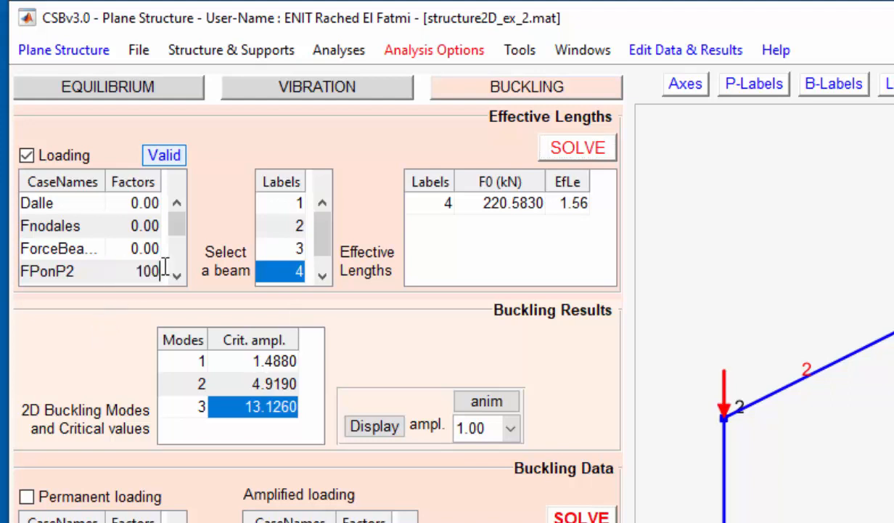
left_click(169, 158)
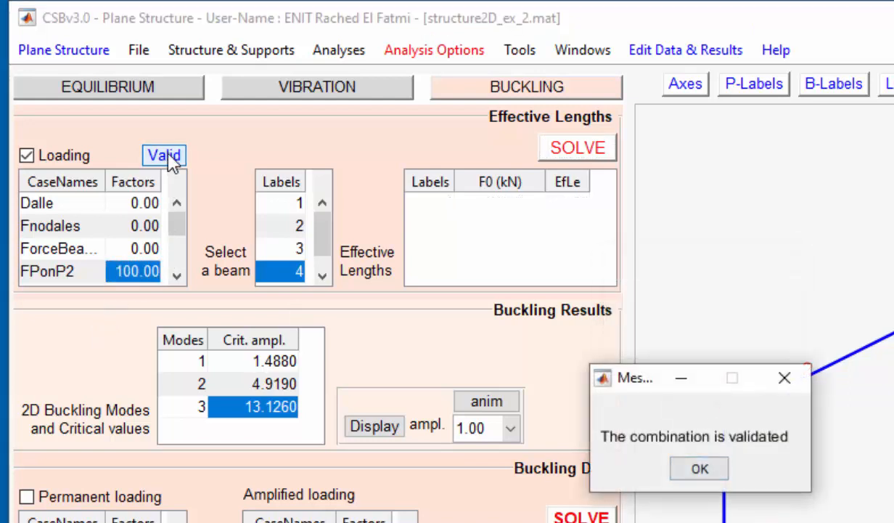
left_click(699, 470)
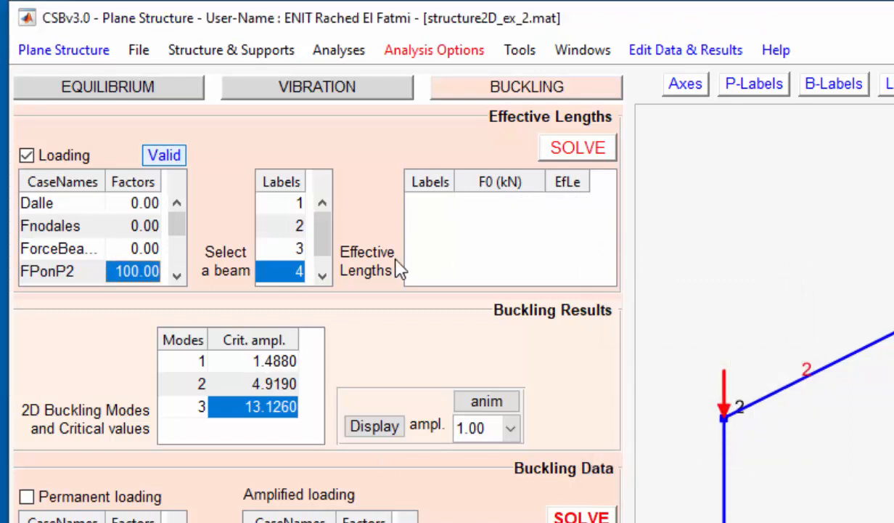
left_click(597, 153)
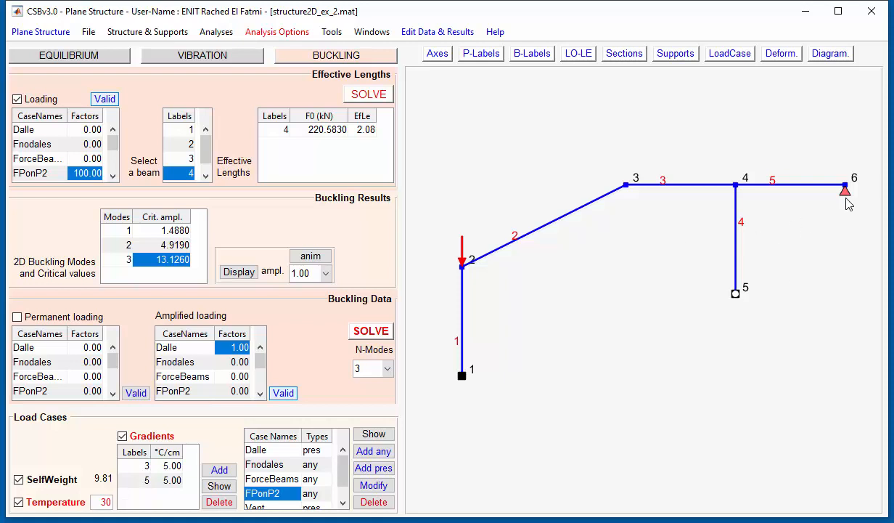
Step: Delete the SimpleYup support assigned to point 6 of the structure
left_click(133, 33)
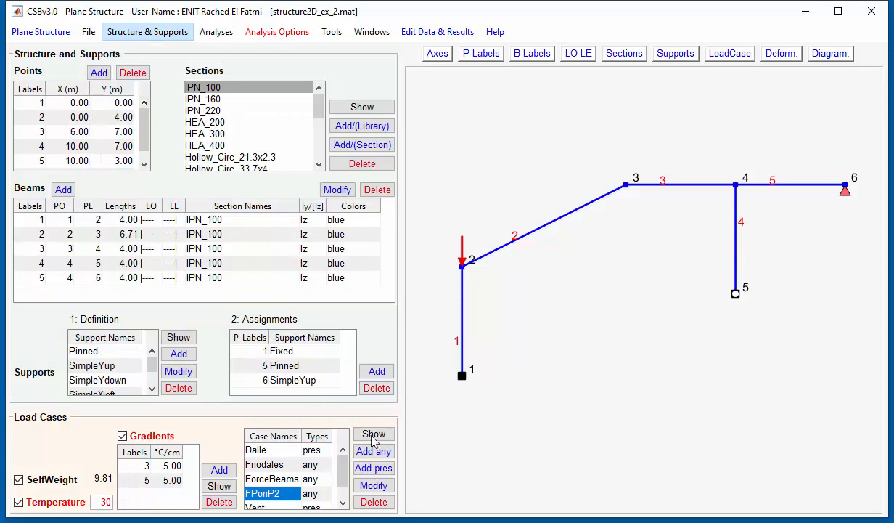
left_click(305, 379)
left_click(370, 388)
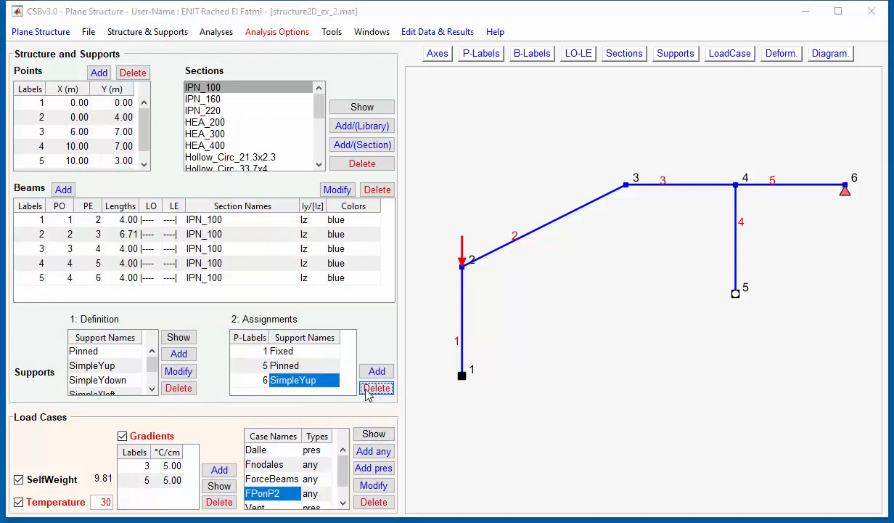
left_click(421, 237)
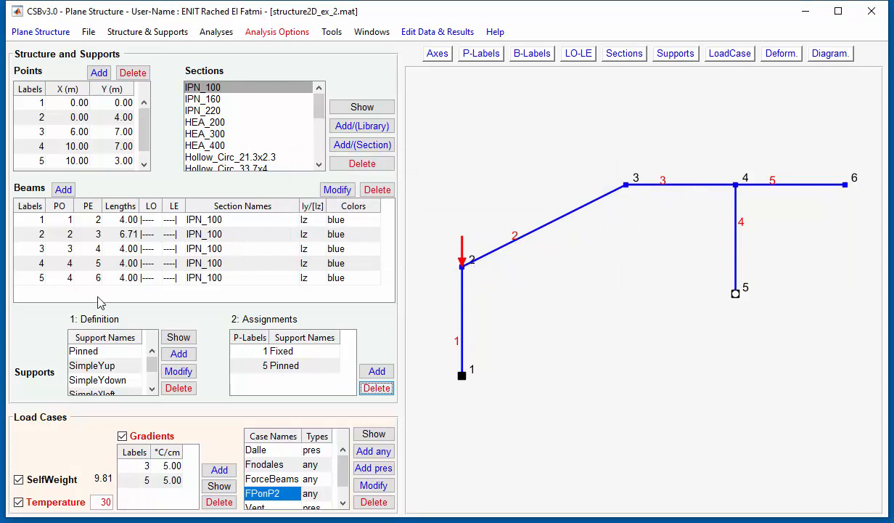
Step: Change the LO connection of beams 2, 3 and 5 to the hinged option O----
left_click(599, 199)
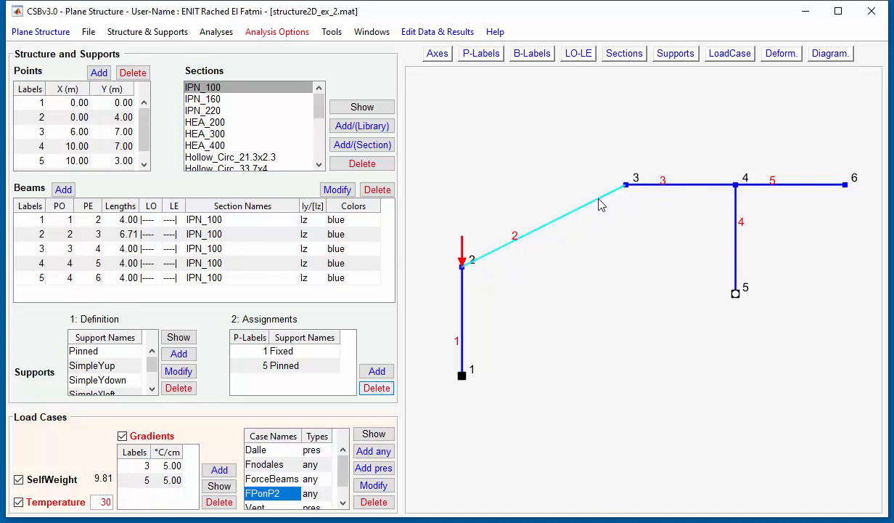
left_click(765, 185)
left_click(708, 185)
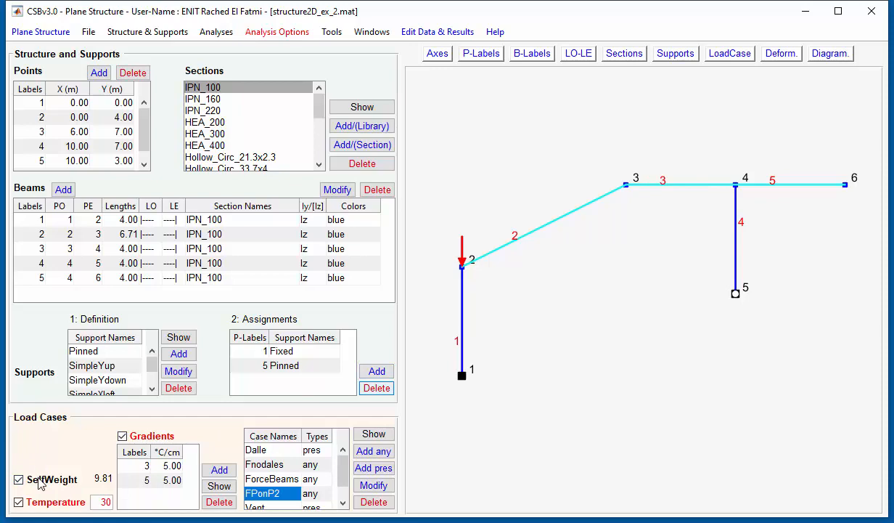
left_click(339, 190)
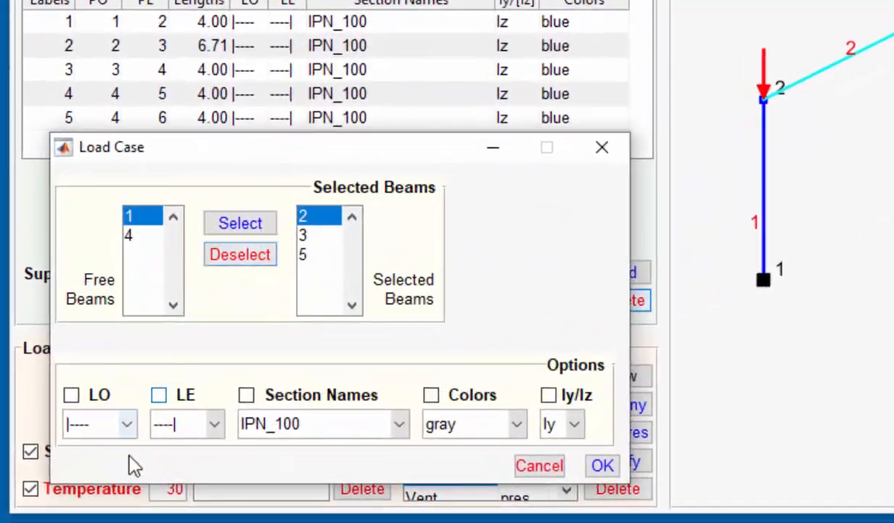
left_click(55, 424)
left_click(109, 428)
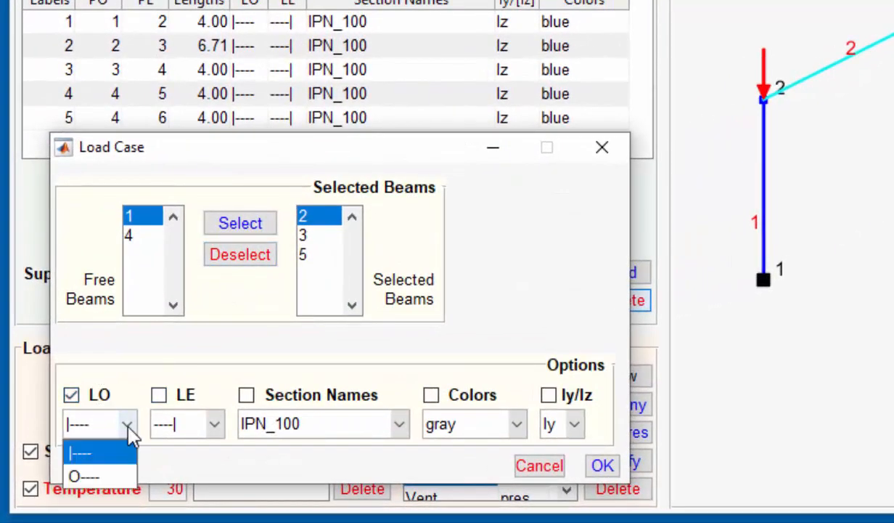
left_click(118, 474)
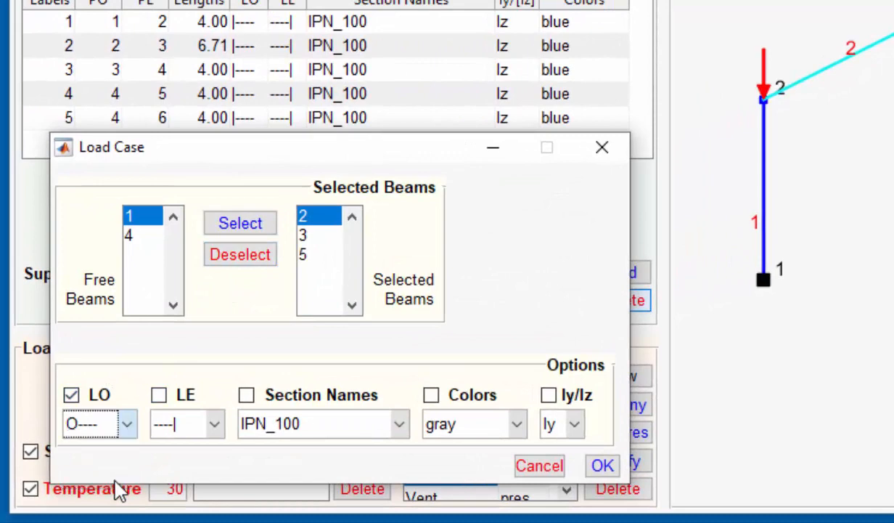
left_click(604, 466)
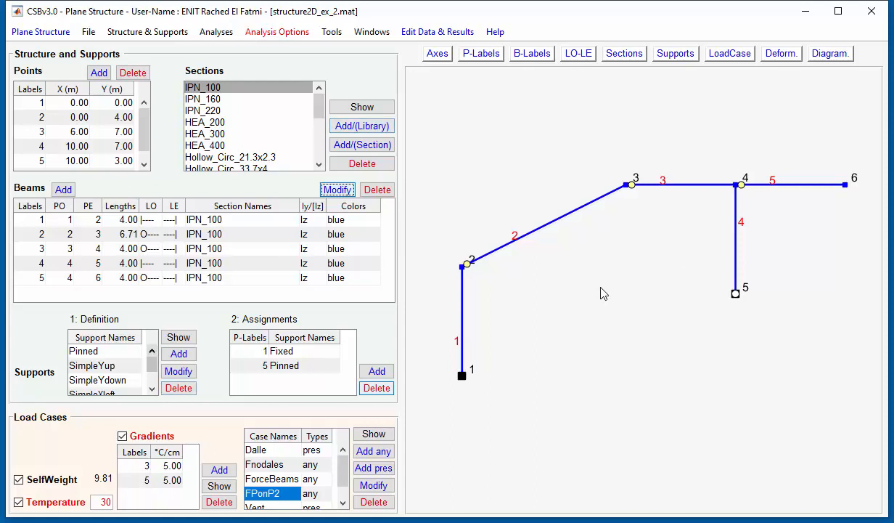
Step: Try to solve the load cases equilibrium of the modified structure
left_click(215, 32)
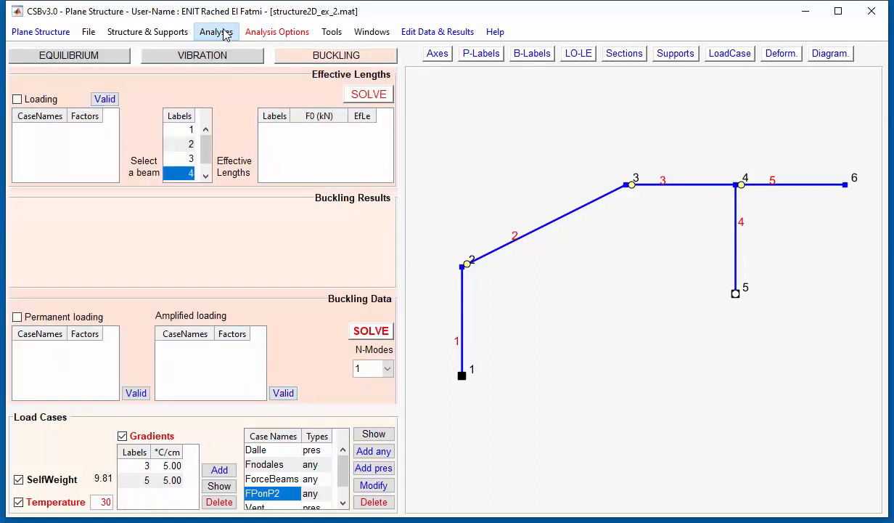
left_click(146, 32)
left_click(203, 34)
left_click(116, 58)
left_click(218, 392)
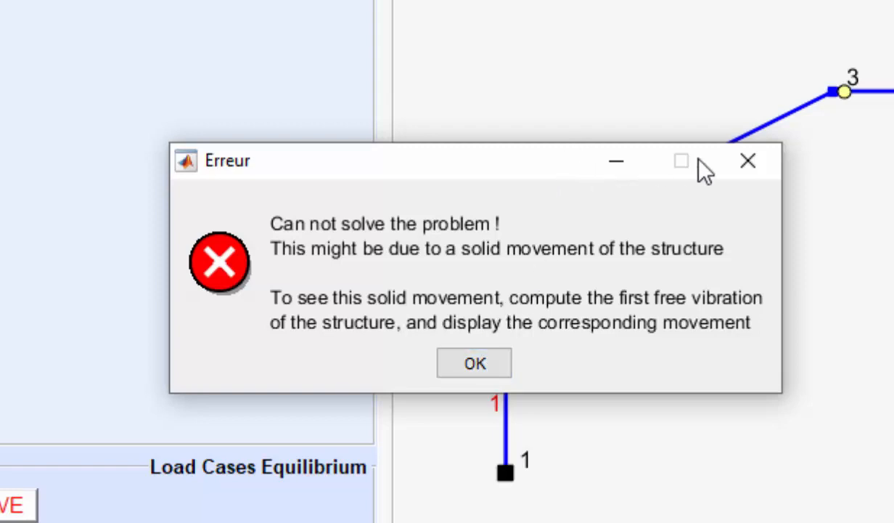
left_click(755, 162)
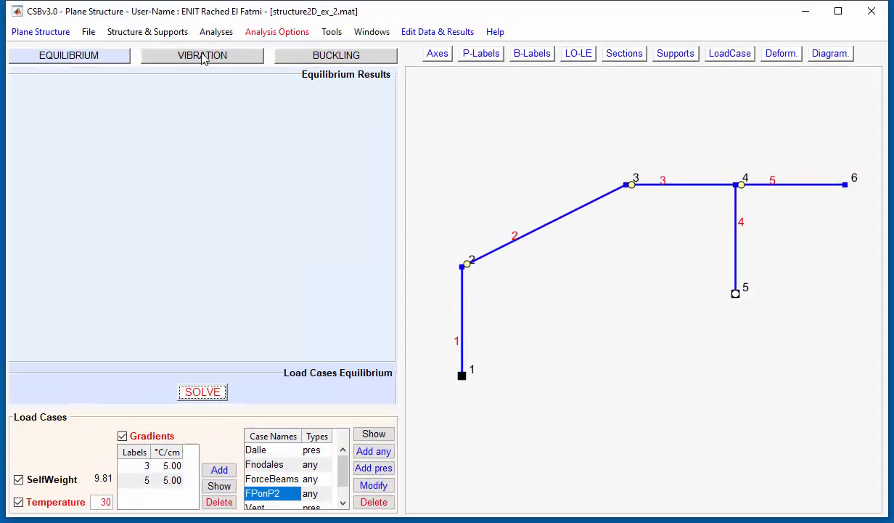
Step: Solve the free vibration analysis of the structure for 2 modes
left_click(202, 57)
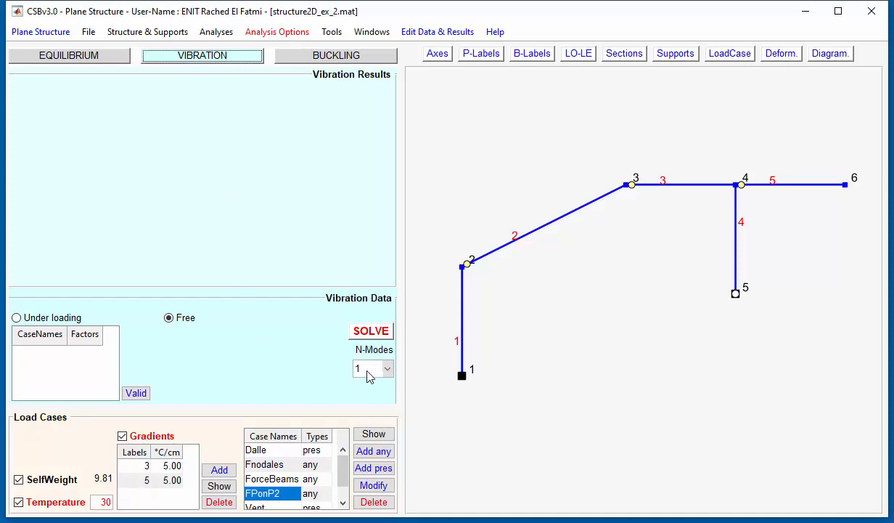
left_click(387, 369)
left_click(374, 397)
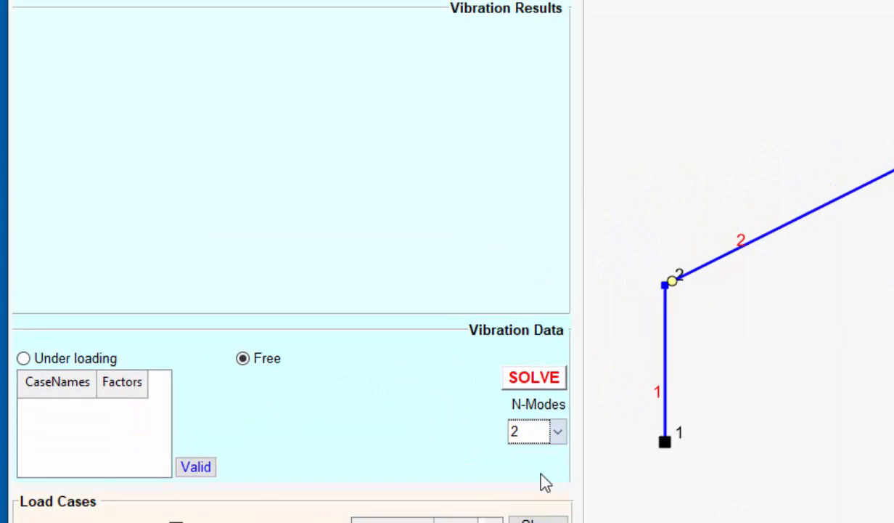
left_click(538, 379)
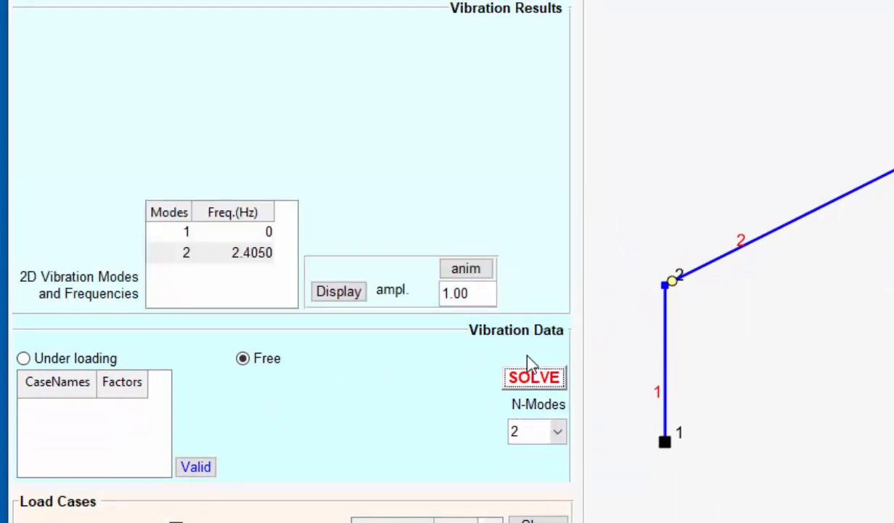
Step: Display vibration mode 1 and animate it at amplitude 3.00, and display mode 2 at the same amplitude
left_click(222, 234)
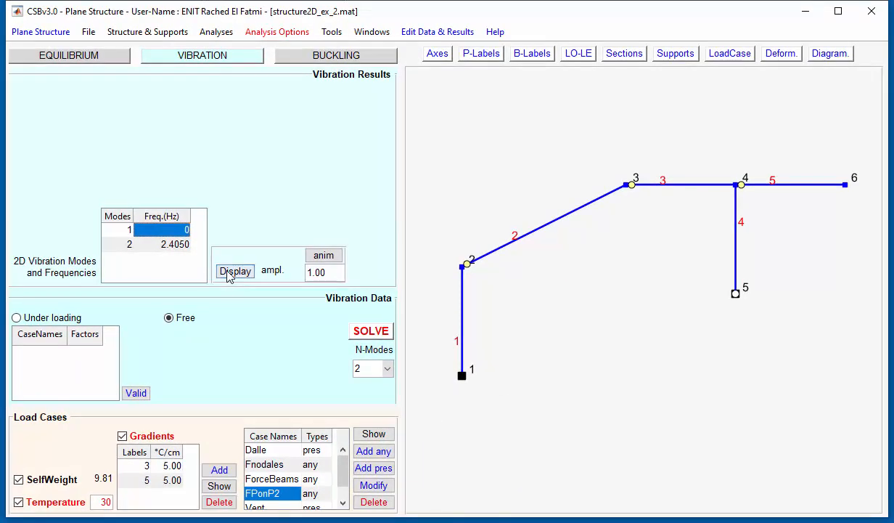
left_click(228, 275)
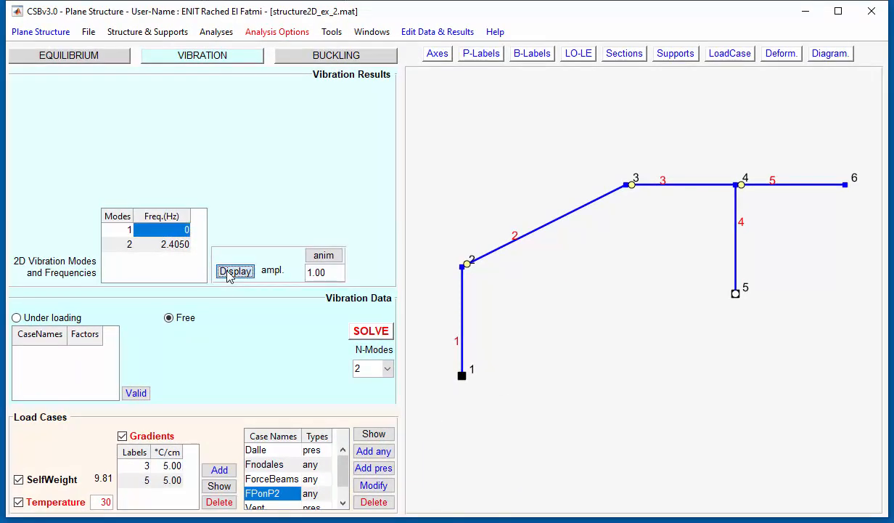
left_click(319, 273)
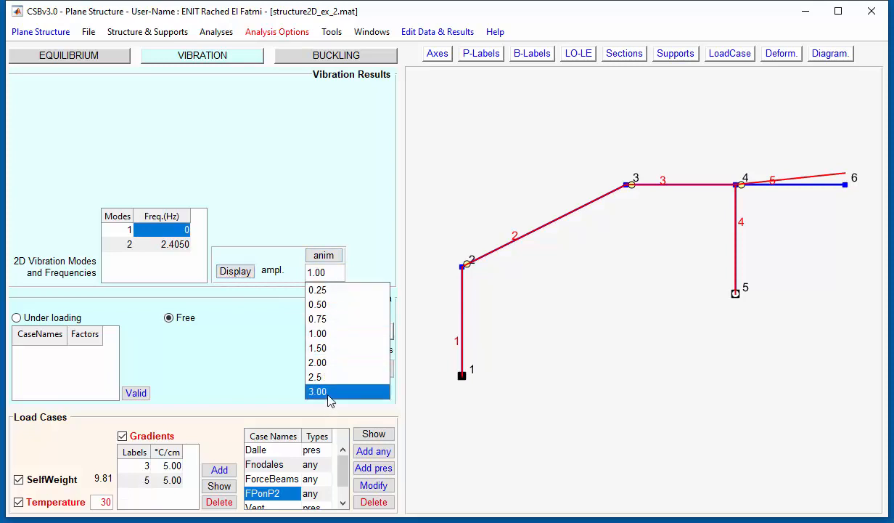
left_click(320, 392)
left_click(235, 274)
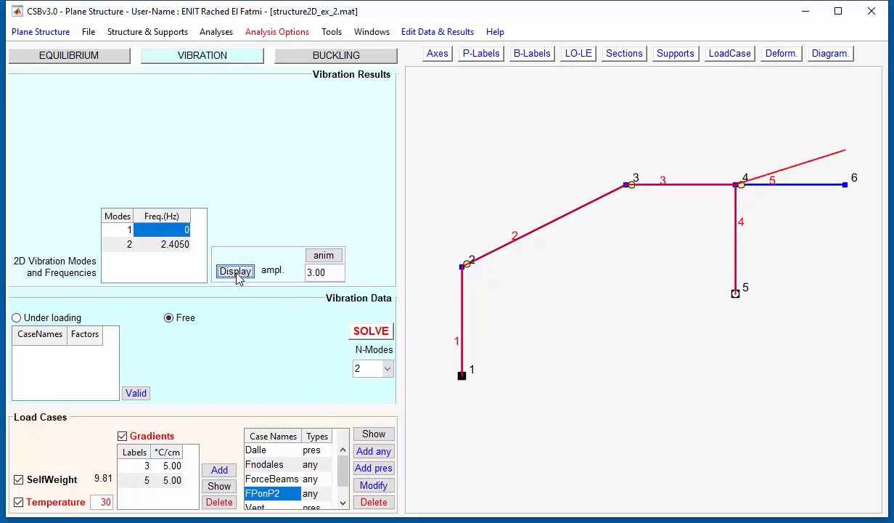
left_click(320, 256)
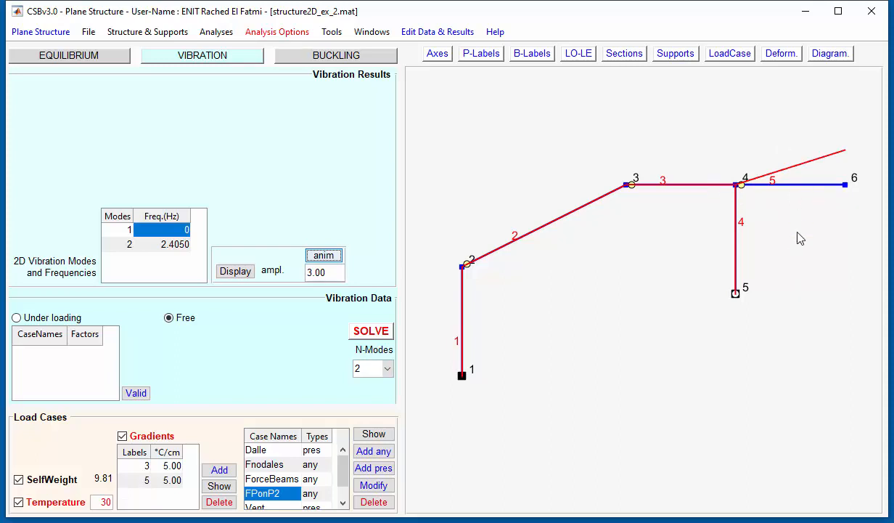
left_click(185, 246)
left_click(236, 272)
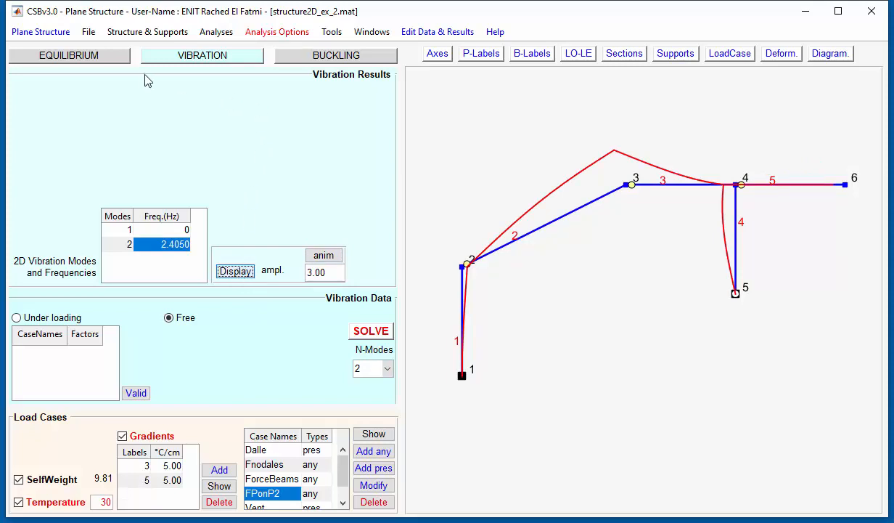
Step: Delete the Fixed support assigned to point 1 of the structure
left_click(159, 33)
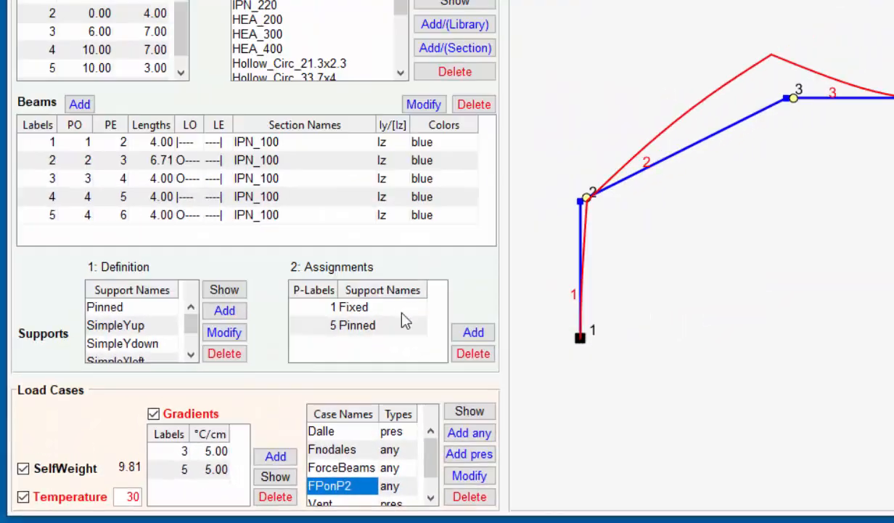
left_click(322, 353)
left_click(467, 356)
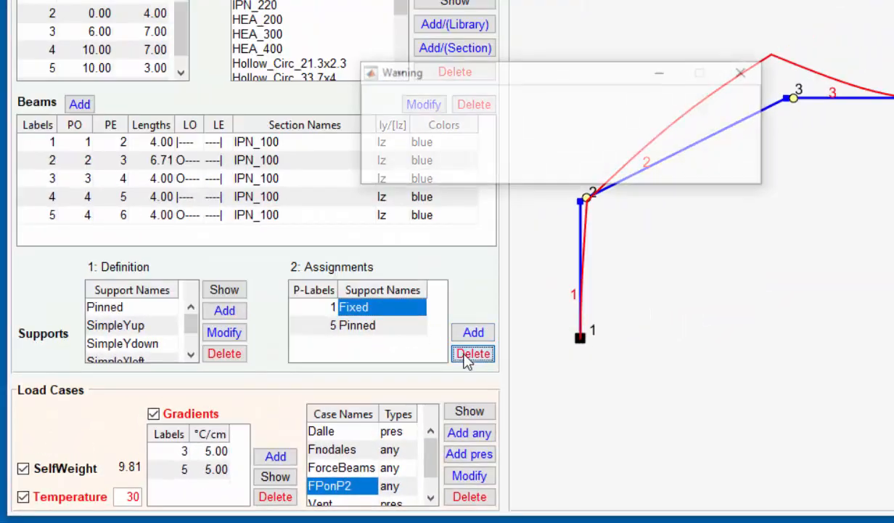
left_click(527, 167)
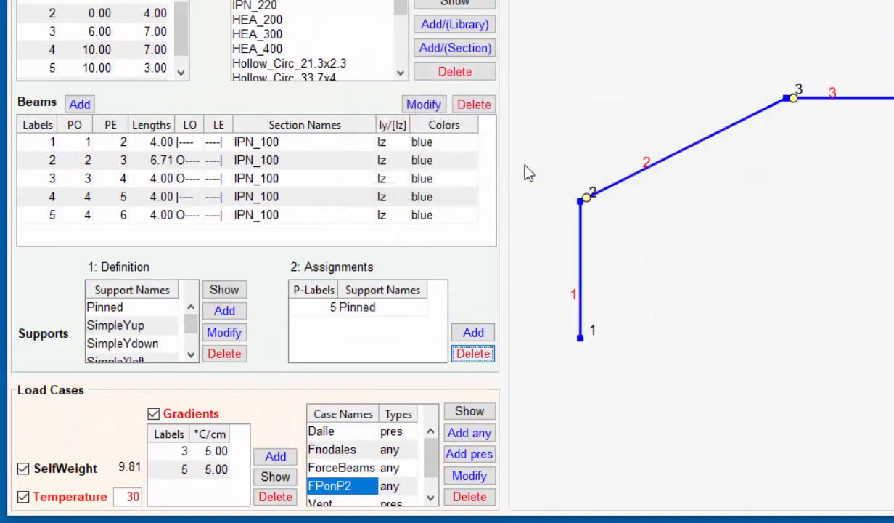
Step: Assign a Pinned support to point 1
left_click(489, 336)
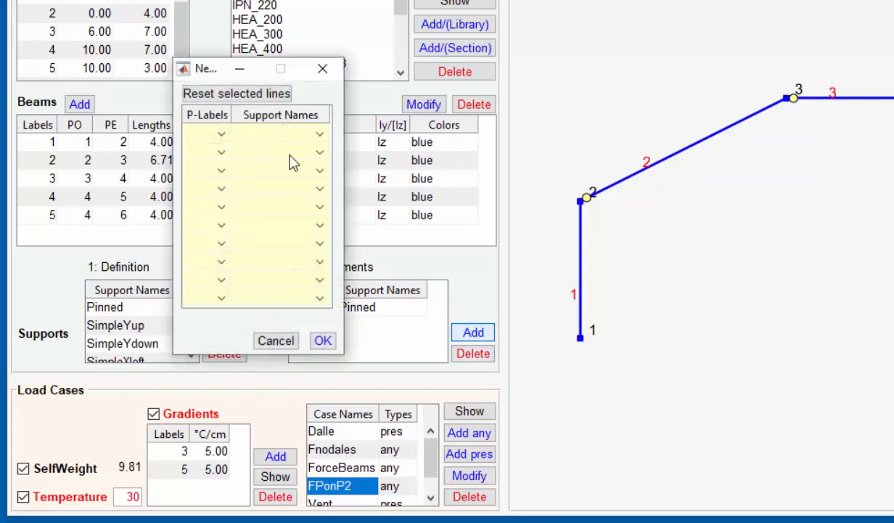
left_click(210, 134)
left_click(205, 151)
left_click(256, 139)
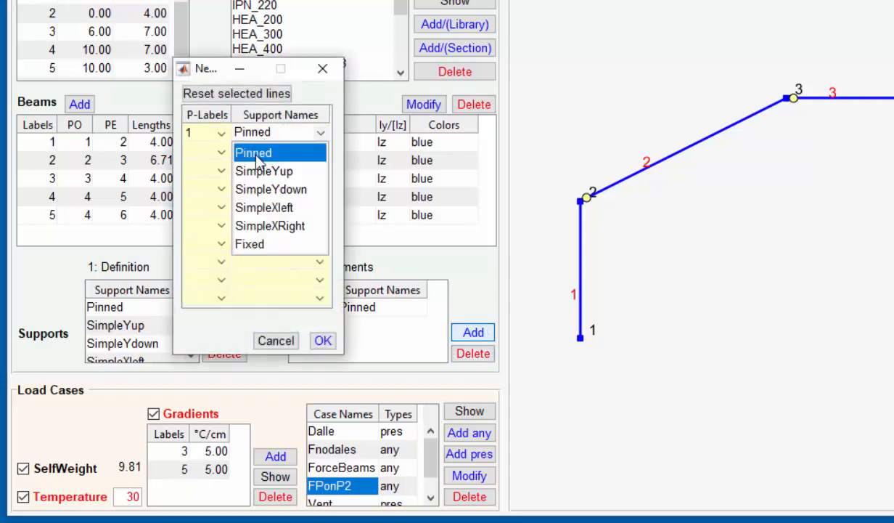
left_click(259, 148)
left_click(323, 342)
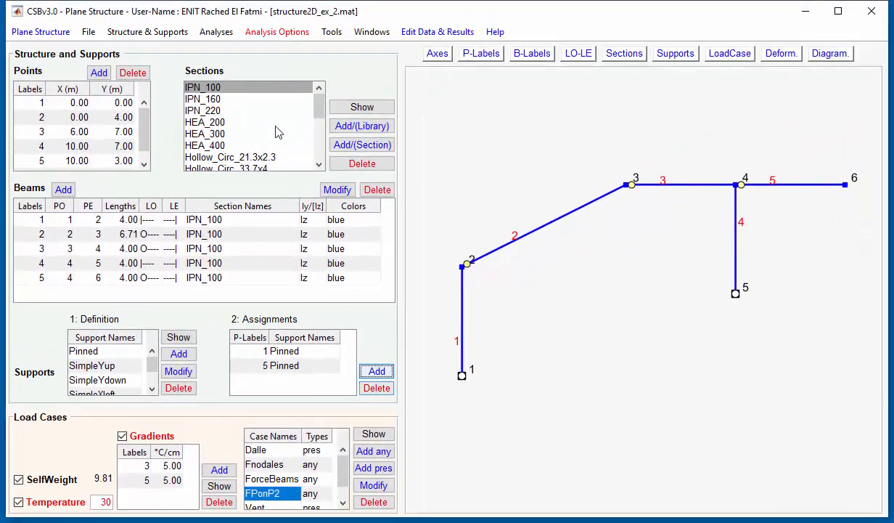
Step: Try to solve the load cases equilibrium of the structure with its pinned supports
left_click(216, 32)
left_click(120, 61)
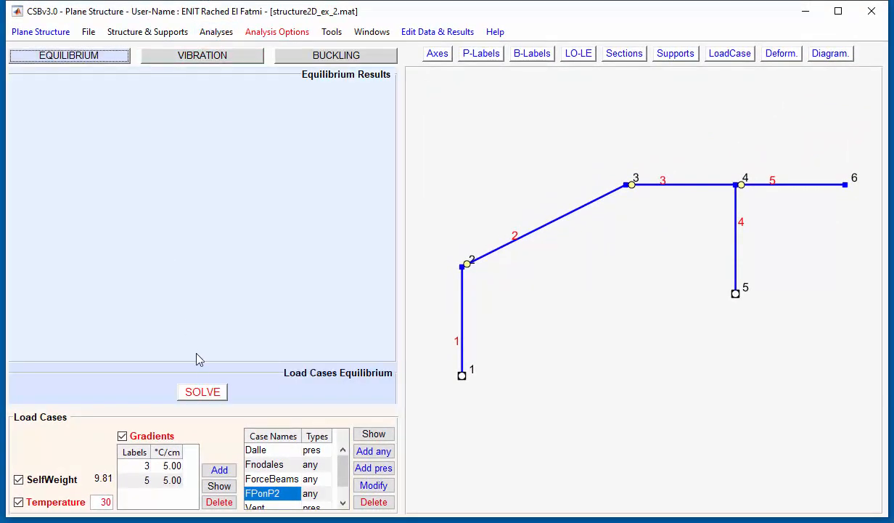
left_click(196, 390)
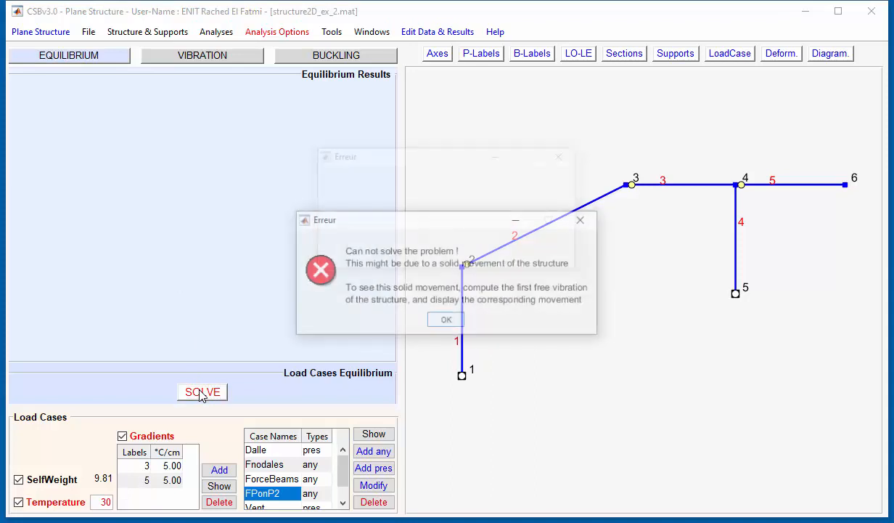
left_click(448, 322)
Step: Solve the free vibration analysis of the structure for 3 modes
left_click(233, 56)
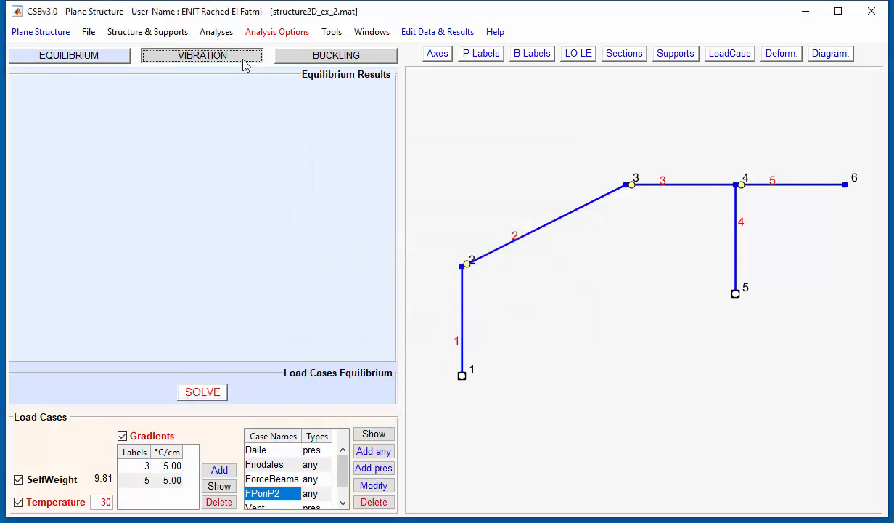
left_click(388, 369)
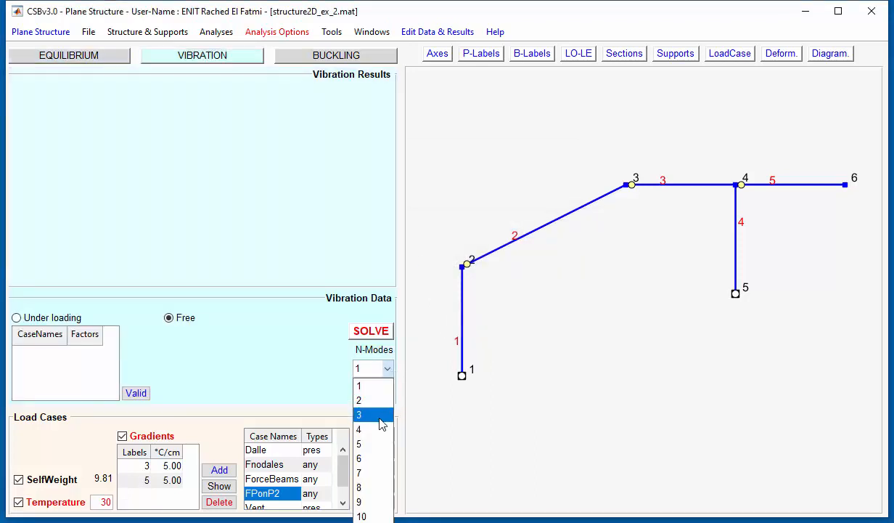
left_click(363, 415)
left_click(372, 331)
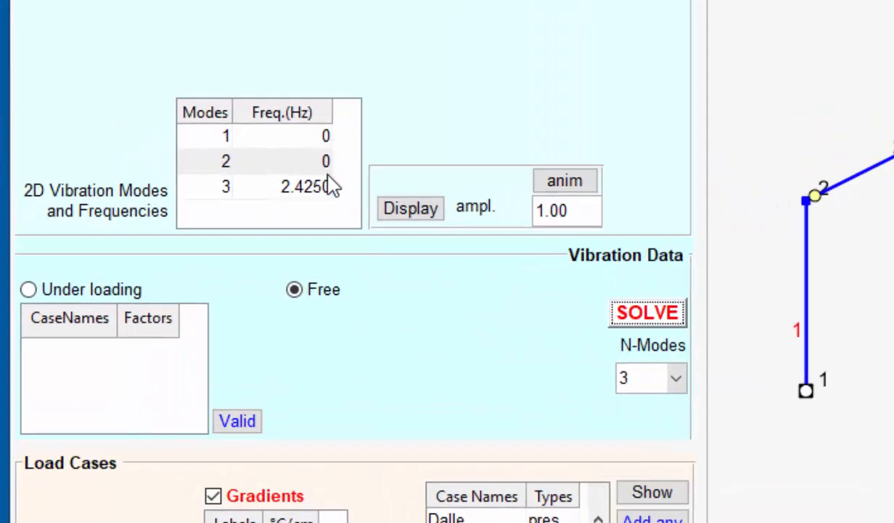
Step: Display vibration mode 1 and vibration mode 2 at amplitude 1.00
double_click(326, 136)
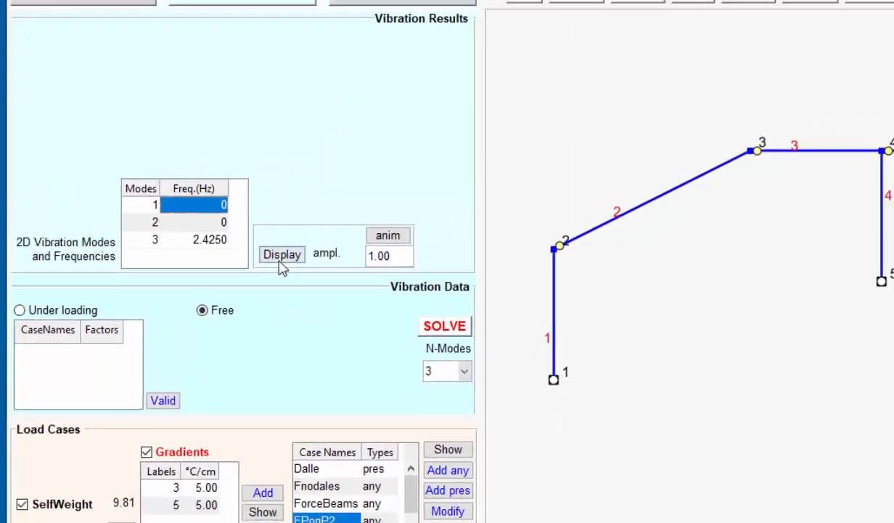
left_click(371, 230)
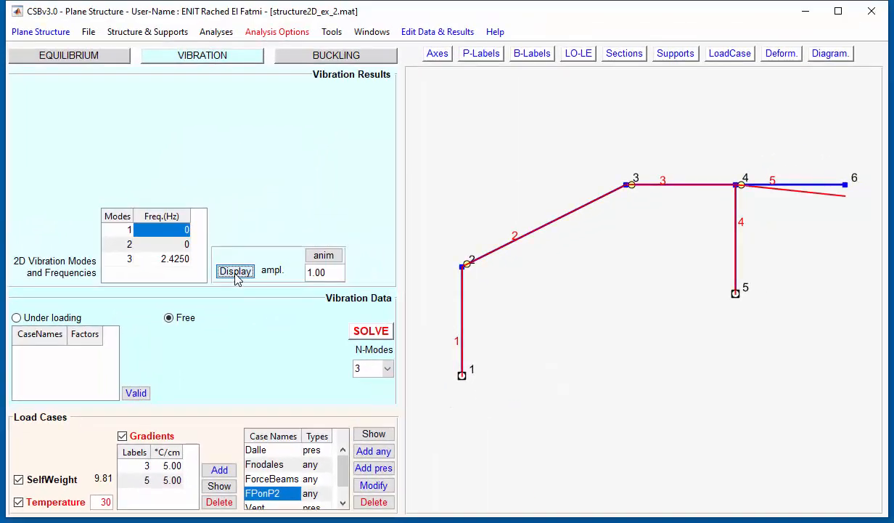
left_click(171, 243)
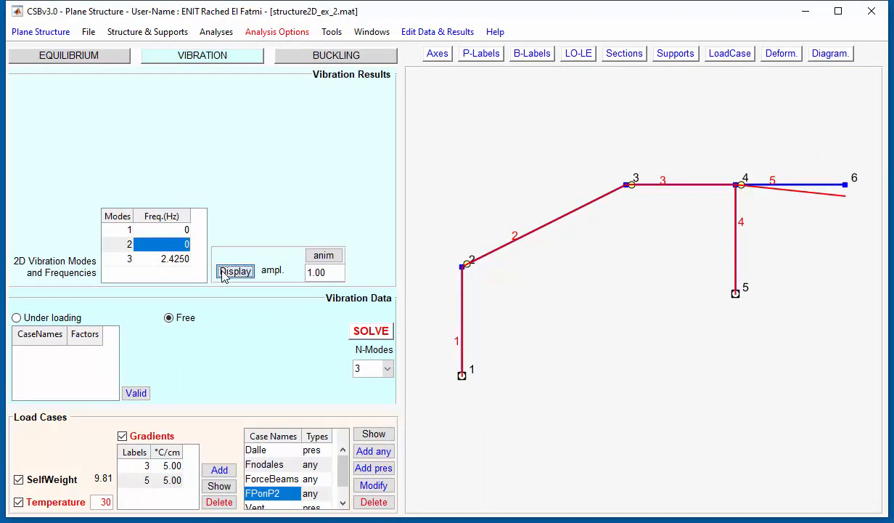
left_click(222, 273)
Step: Set the amplitude to 3.00, redisplay vibration mode 2 and animate it
left_click(330, 272)
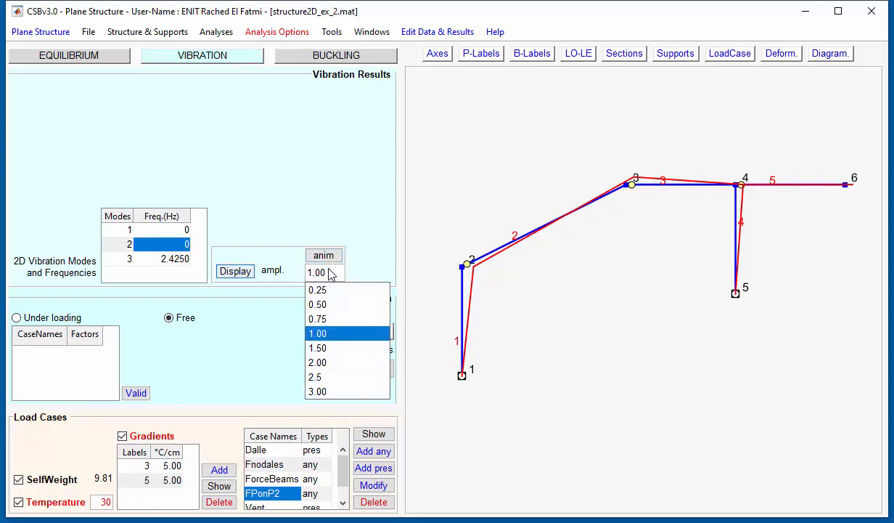
left_click(328, 391)
left_click(233, 276)
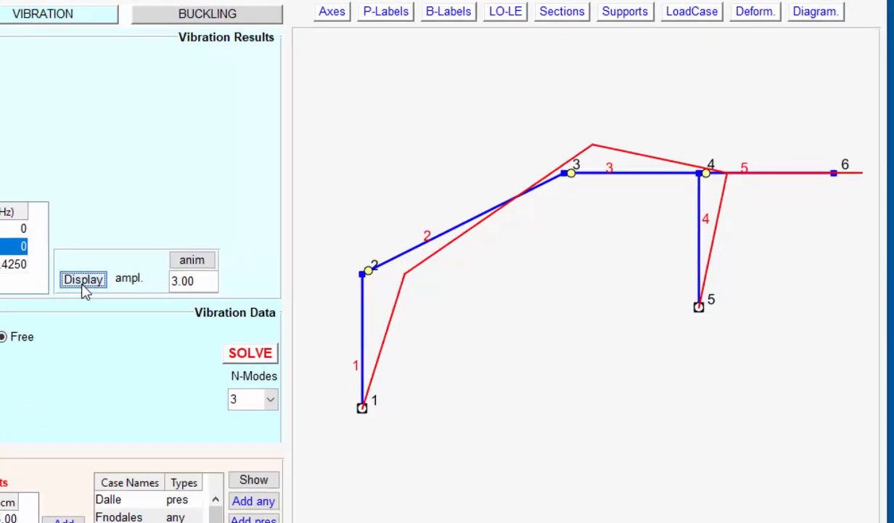
left_click(187, 263)
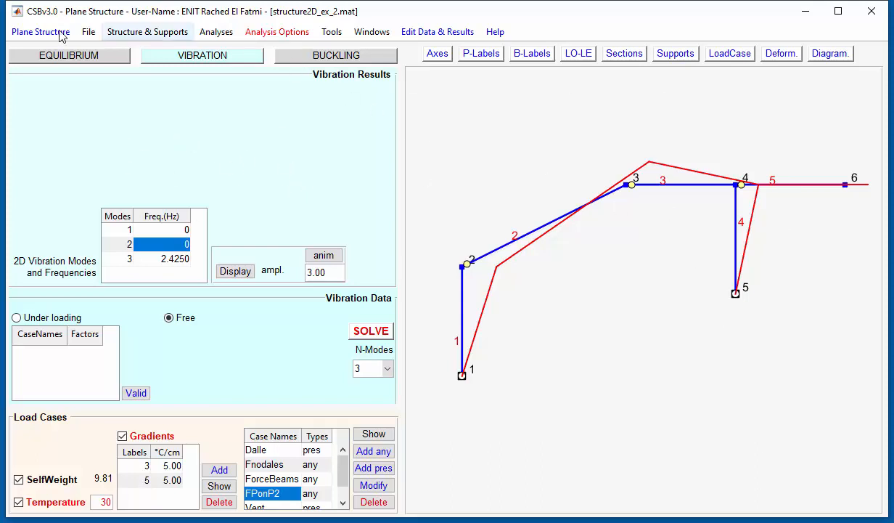
Step: Review the file commands, the structure and supports data, the analyses view and the analysis options
left_click(85, 34)
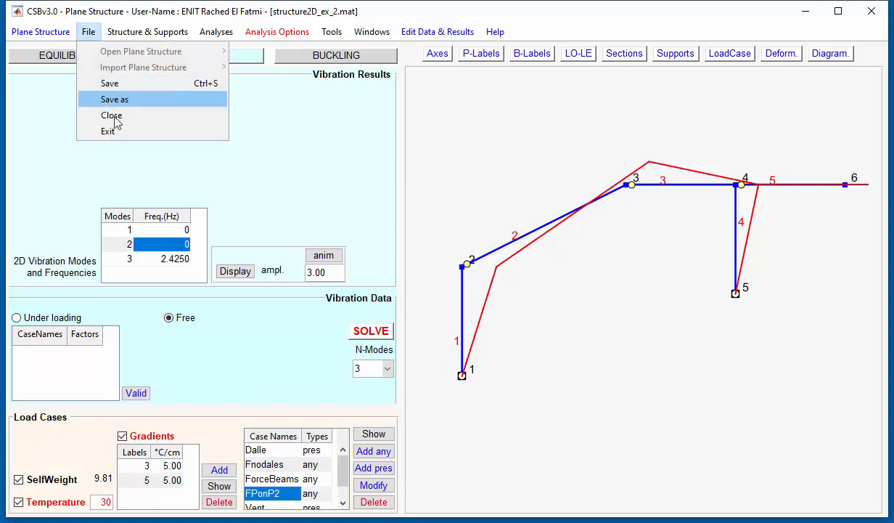
left_click(111, 34)
left_click(212, 32)
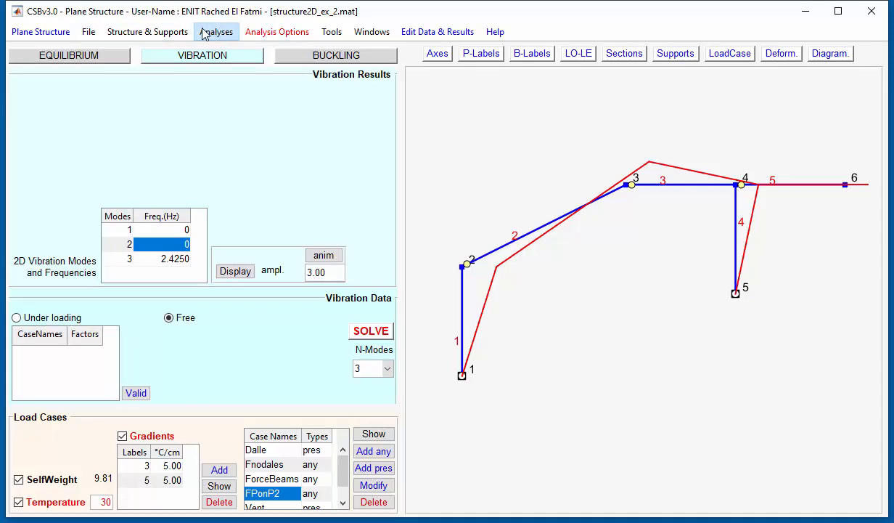
left_click(156, 34)
left_click(218, 33)
left_click(166, 35)
left_click(216, 33)
left_click(183, 33)
left_click(207, 34)
left_click(254, 36)
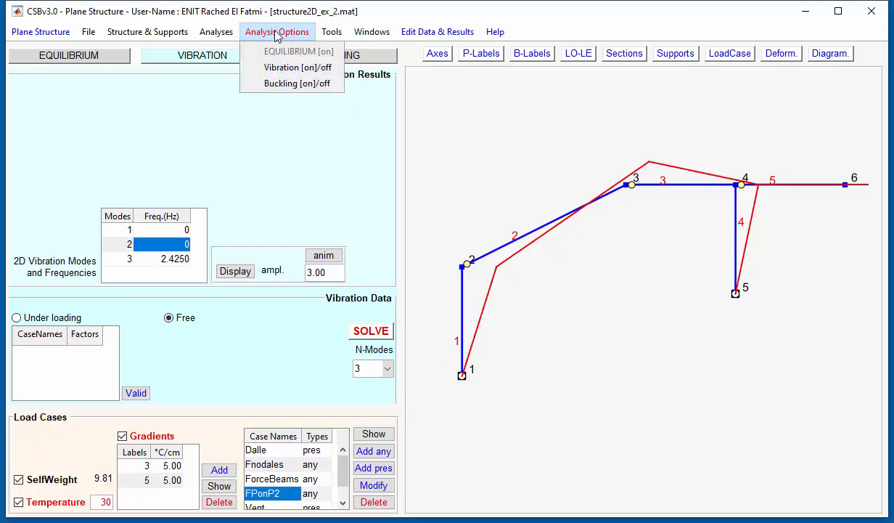
Step: Show the figure toolbar and hide it again
mouse_move(328, 36)
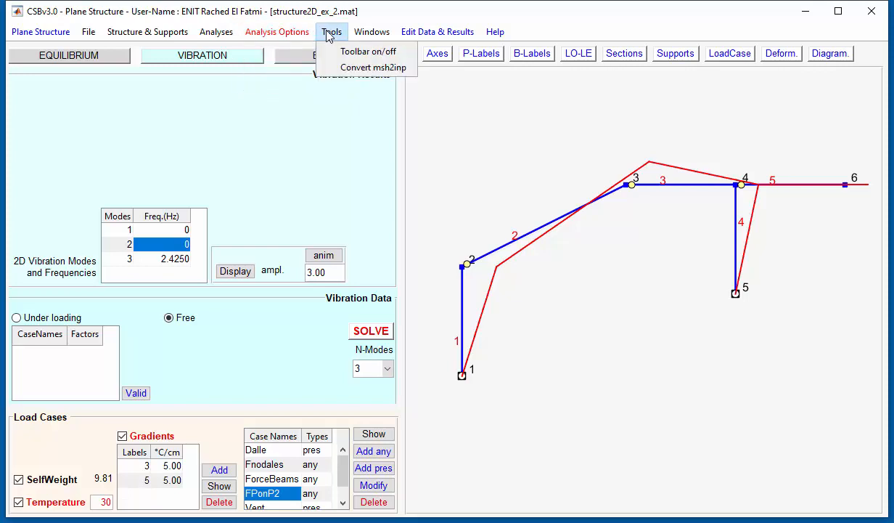
left_click(341, 51)
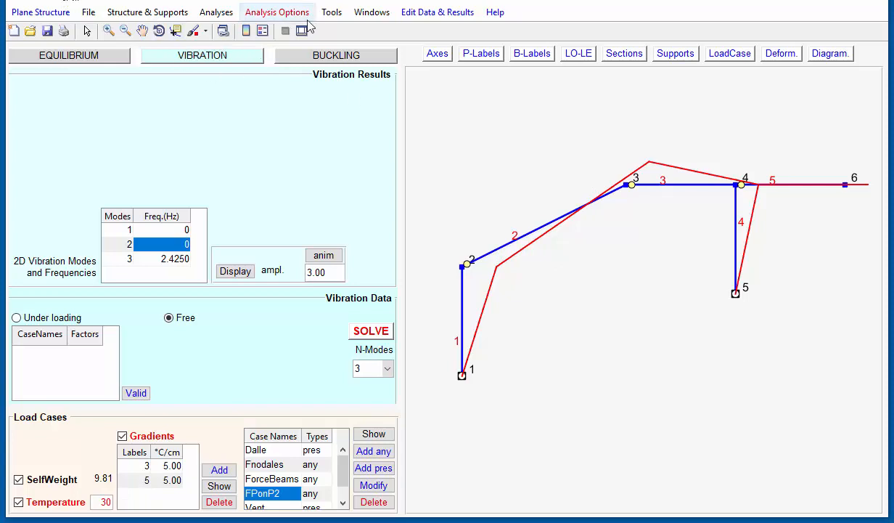
left_click(328, 13)
left_click(328, 30)
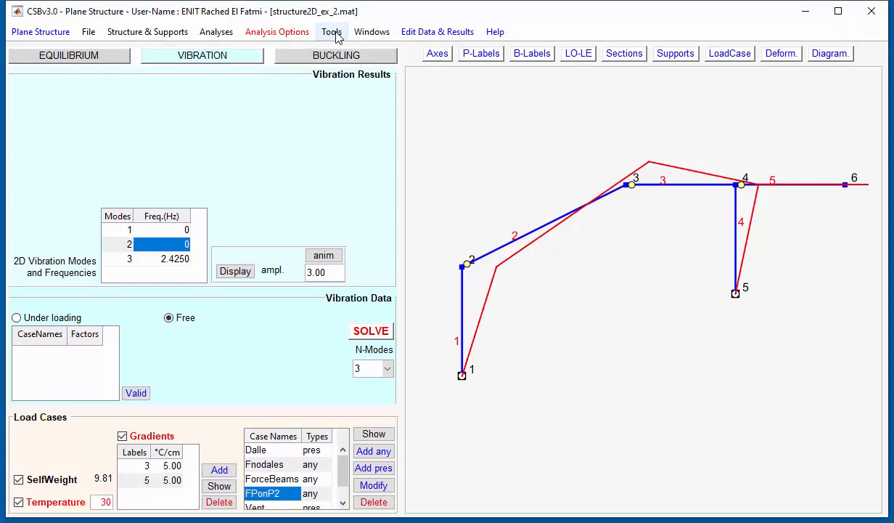
Step: Review the window, data and results, and help commands, and view the CSB color chart before closing it
left_click(353, 33)
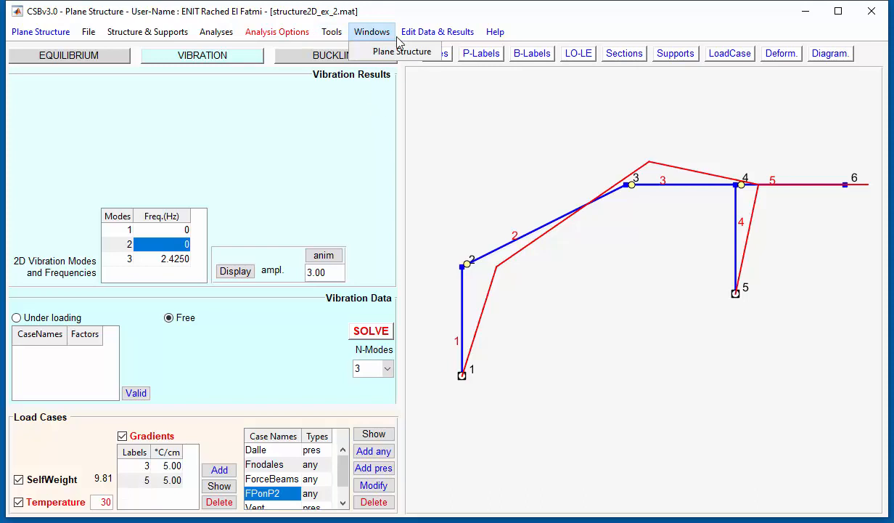
mouse_move(400, 37)
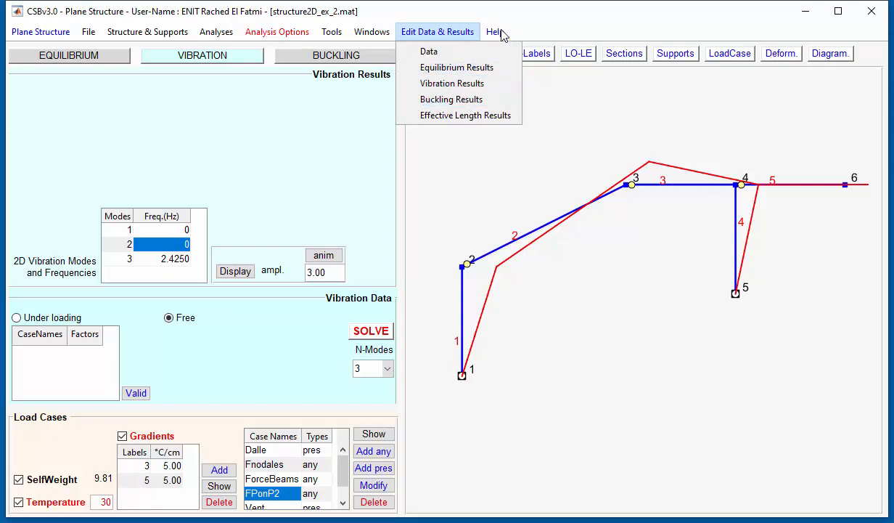
mouse_move(501, 34)
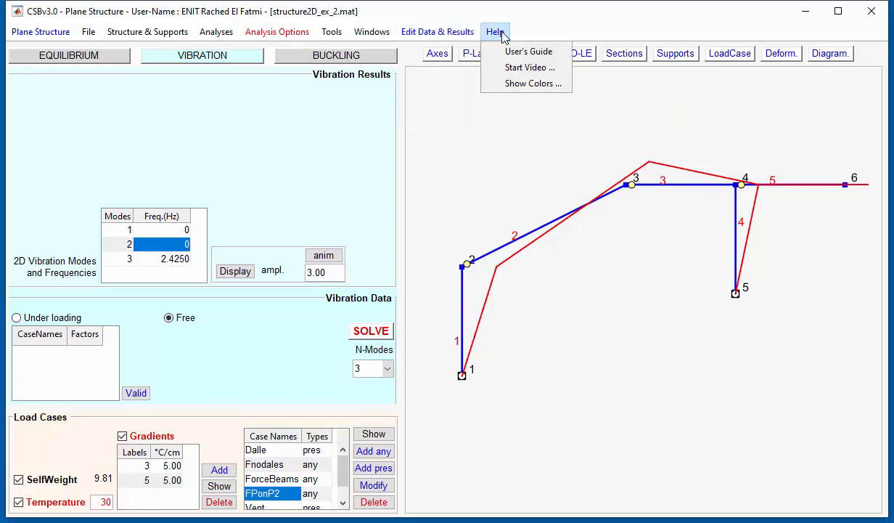
left_click(514, 84)
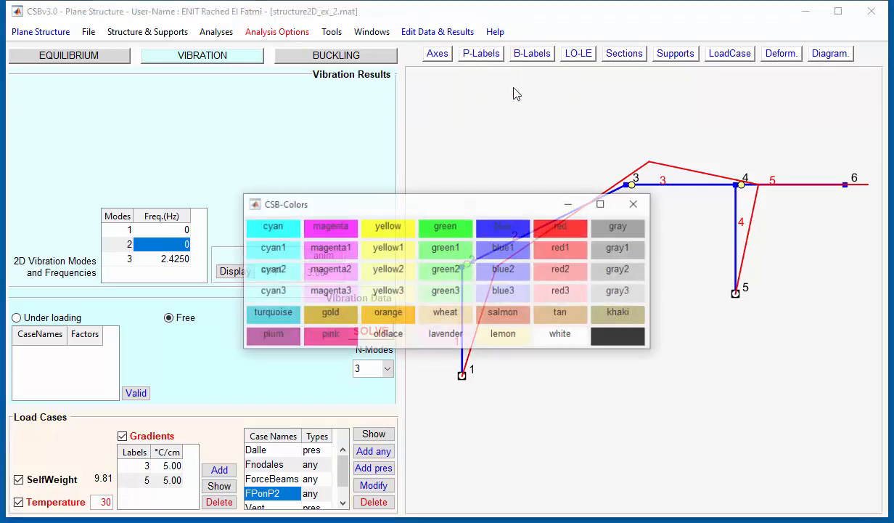
left_click(634, 205)
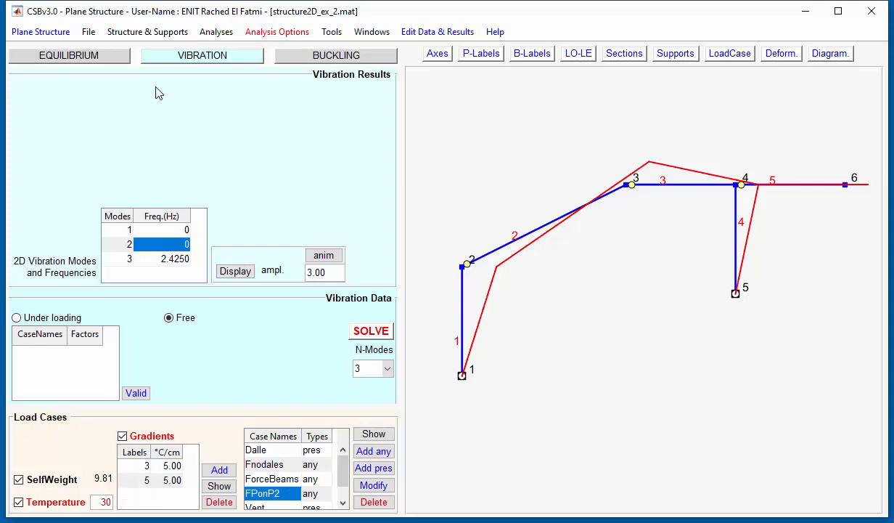
Step: Examine the structure and supports data alternately with the analyses view
left_click(149, 34)
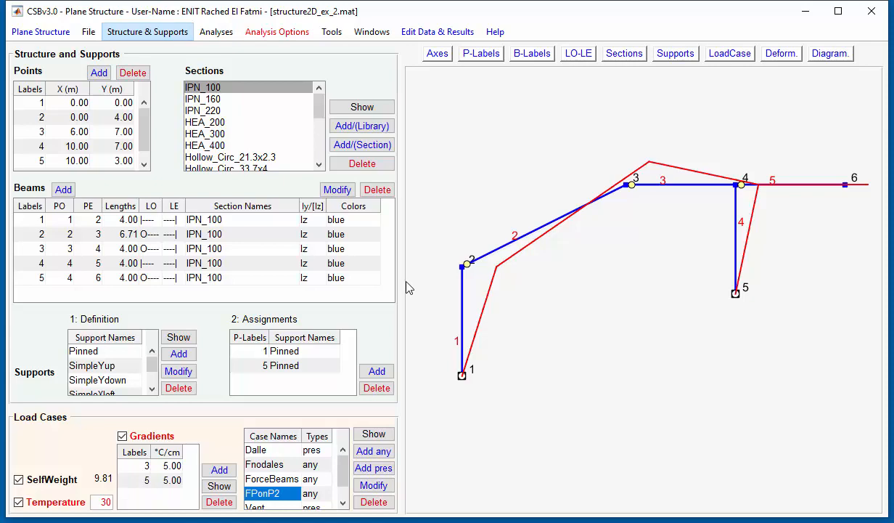
left_click(215, 32)
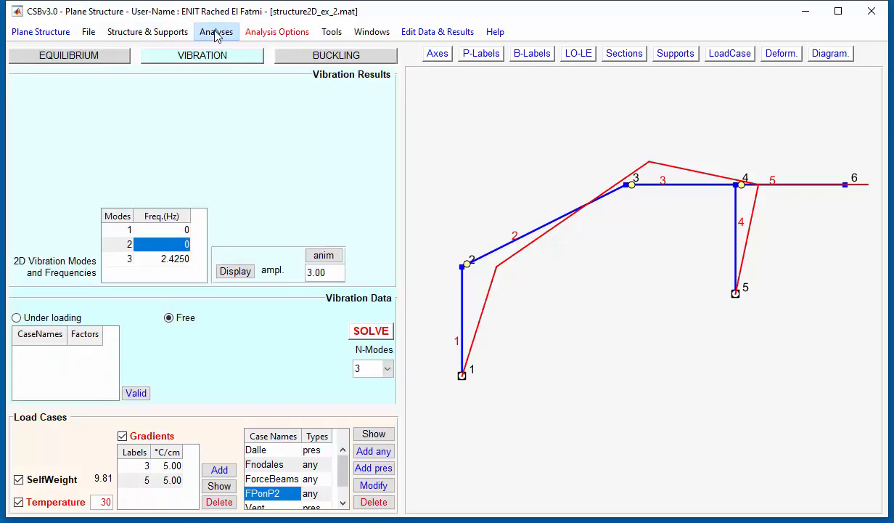
left_click(167, 32)
left_click(217, 33)
Step: Examine the equilibrium, vibration and buckling analysis views in turn, ending on buckling
left_click(116, 57)
left_click(171, 59)
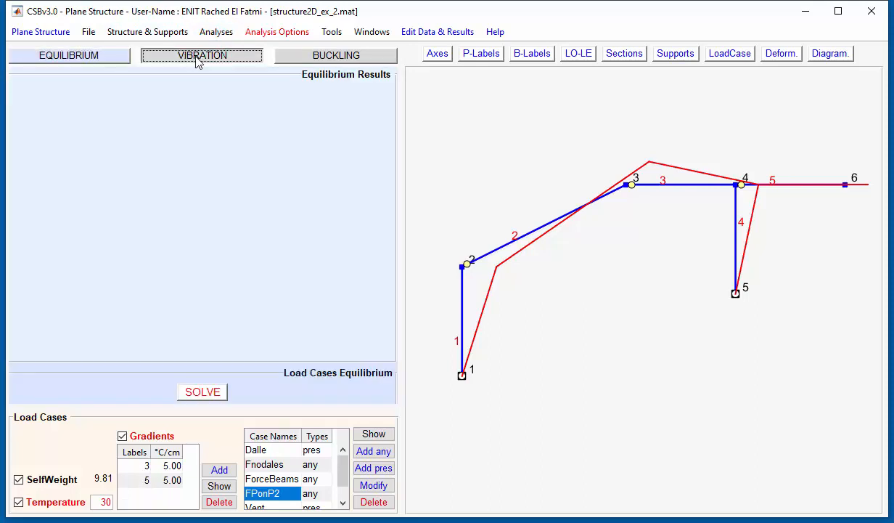
left_click(308, 59)
left_click(239, 58)
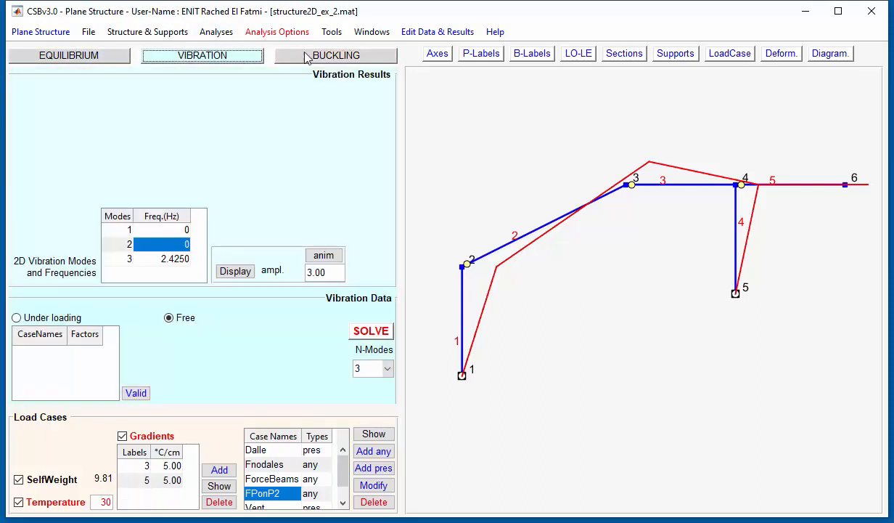
left_click(303, 53)
left_click(109, 57)
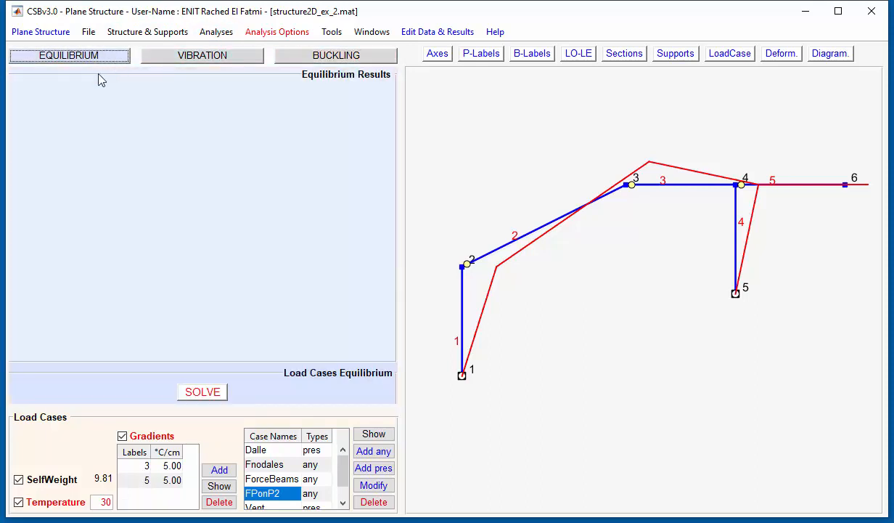
left_click(221, 62)
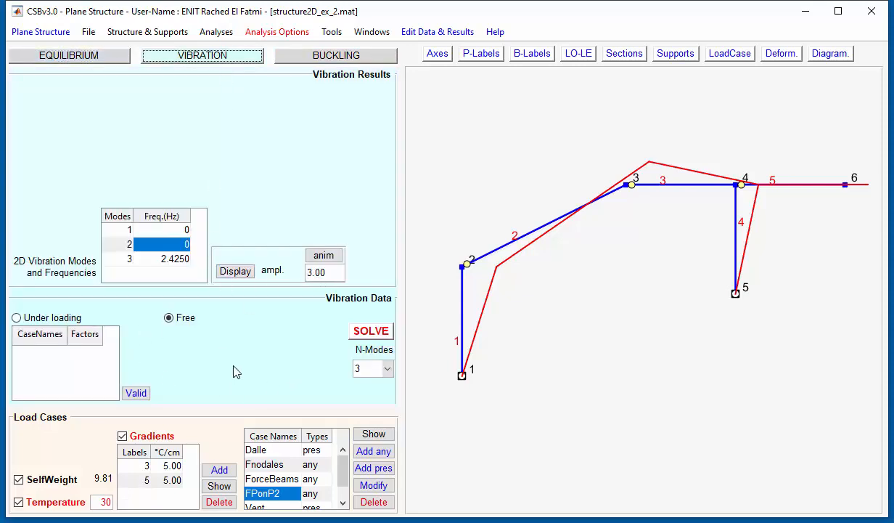
left_click(369, 60)
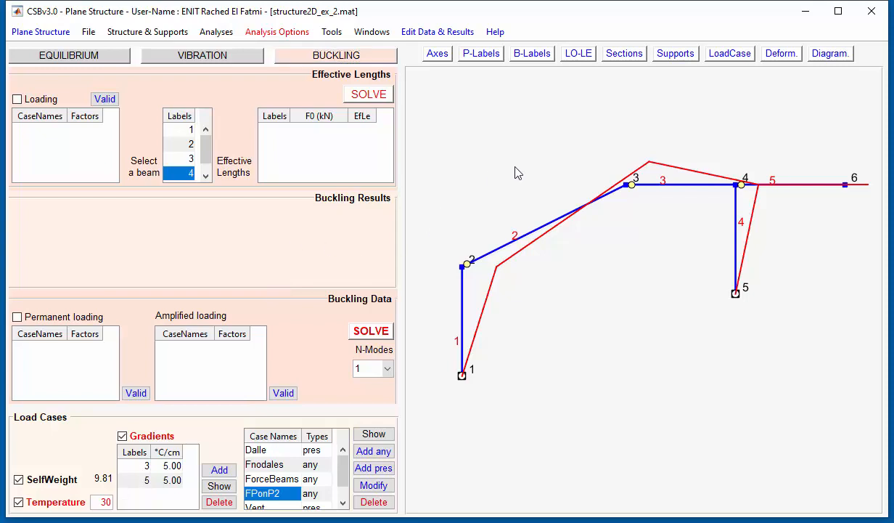
Step: Close the current frame structure to leave an empty plane structure workspace
left_click(89, 32)
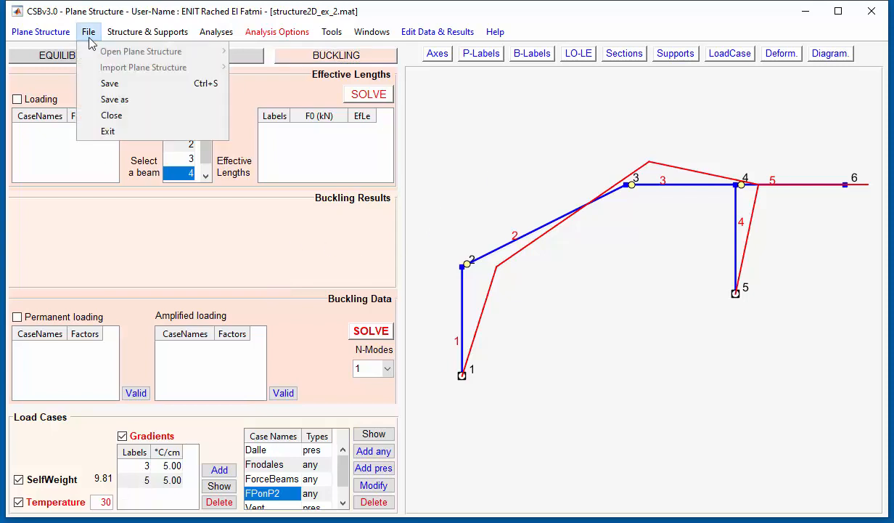
left_click(118, 116)
left_click(362, 234)
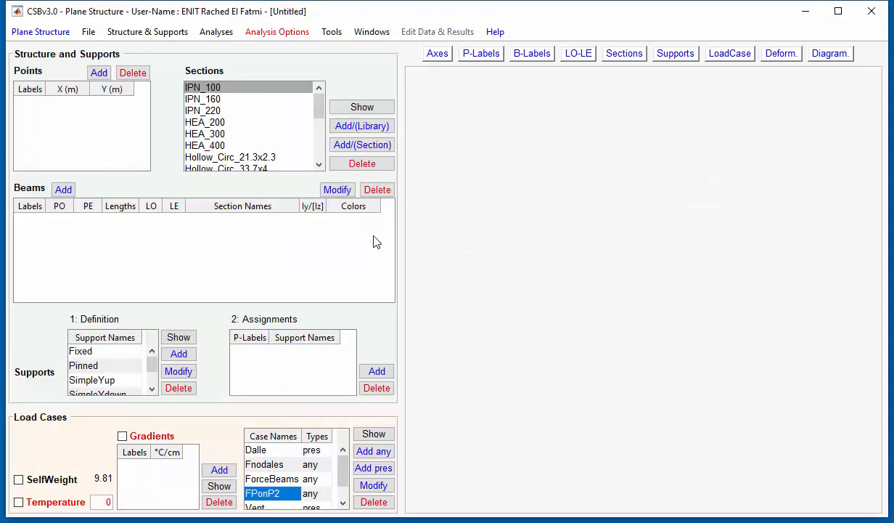
Step: Open the semicircular arch from the plane structure examples
left_click(88, 33)
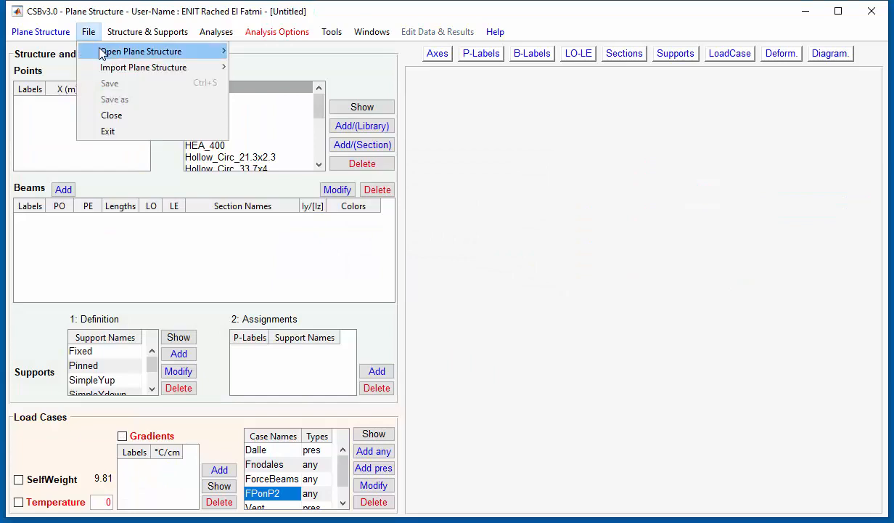
mouse_move(101, 53)
left_click(265, 51)
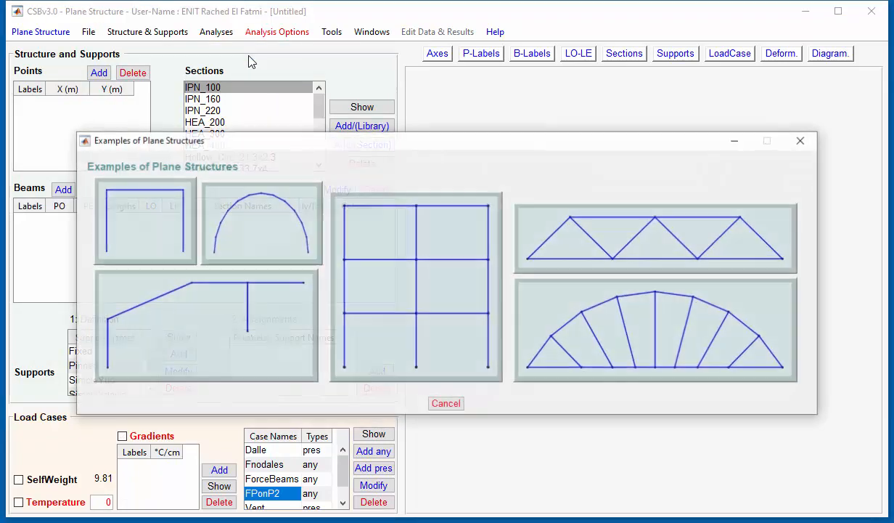
left_click(241, 236)
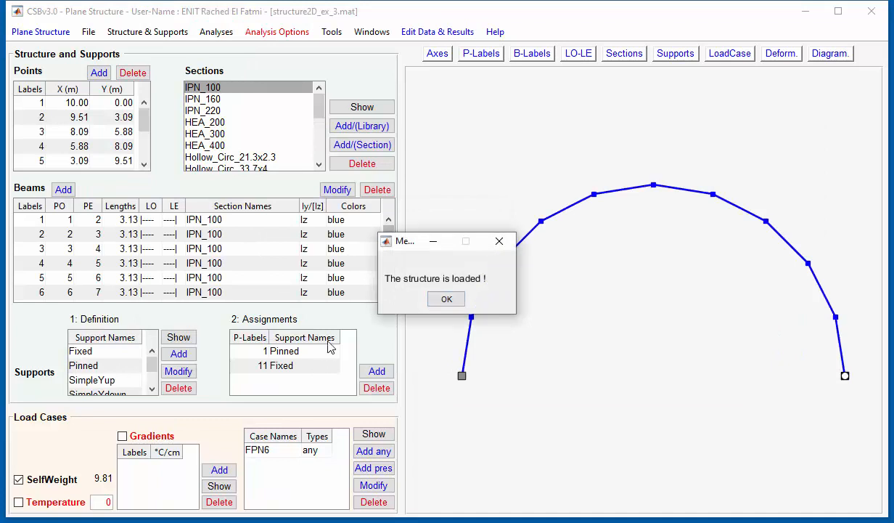
left_click(444, 299)
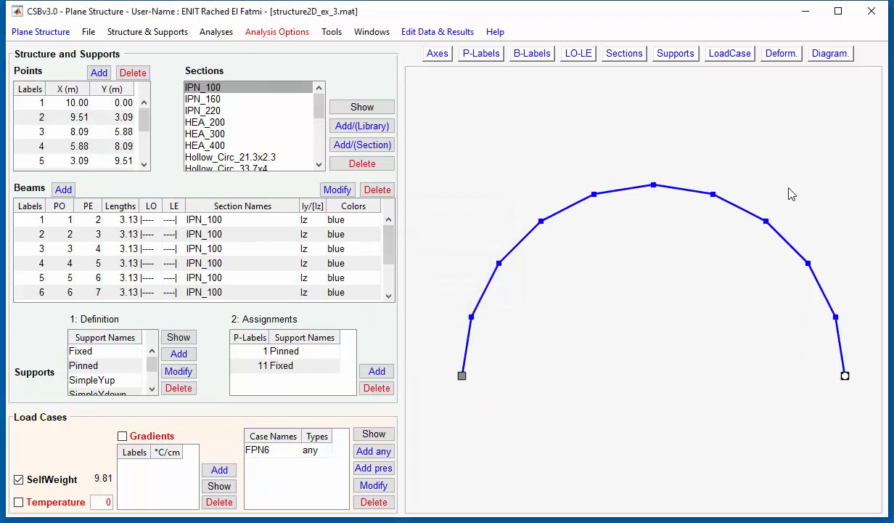
Step: Display the FPN6 load case on the arch and plot the axial force diagram for the whole structure
left_click(291, 450)
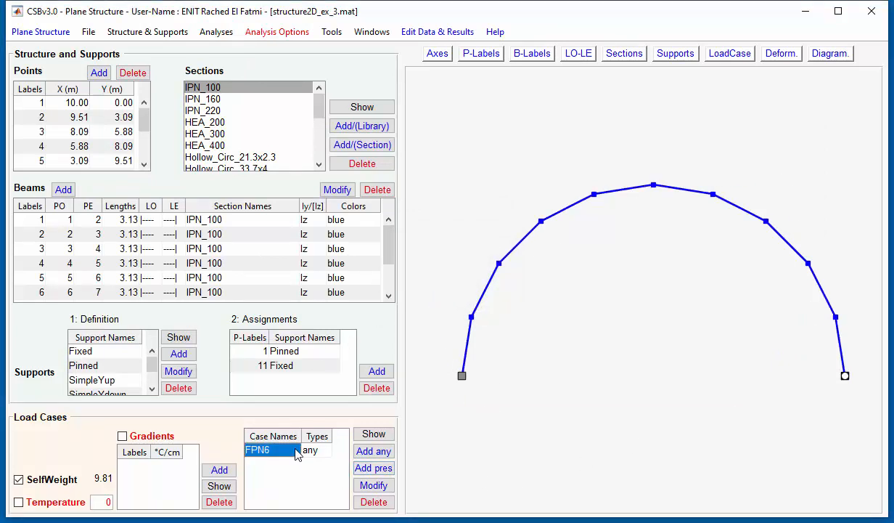
left_click(363, 434)
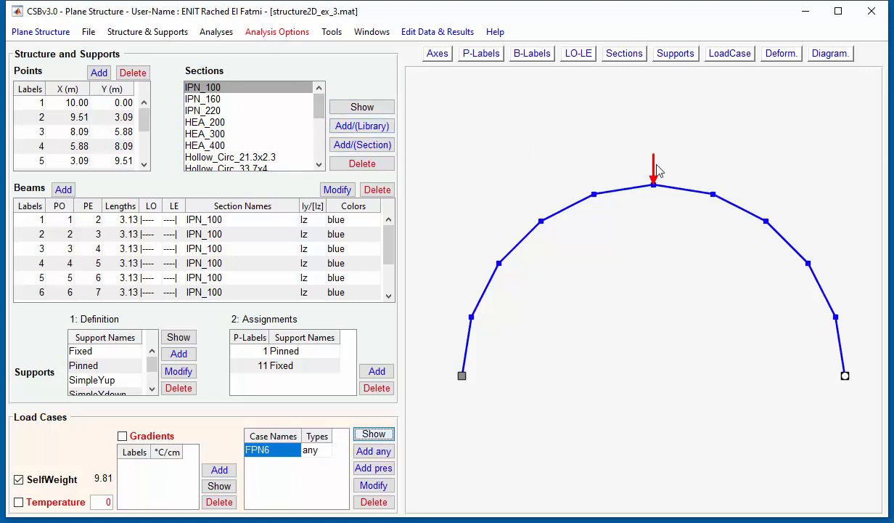
left_click(216, 32)
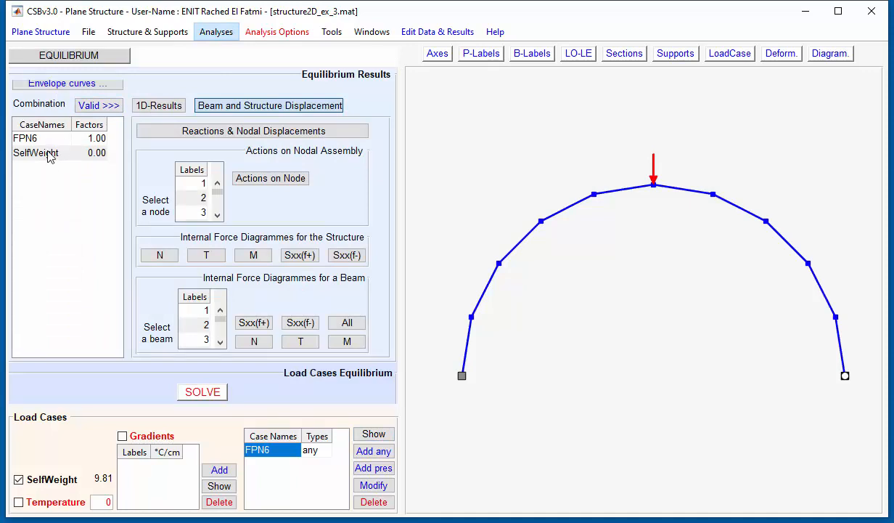
left_click(92, 144)
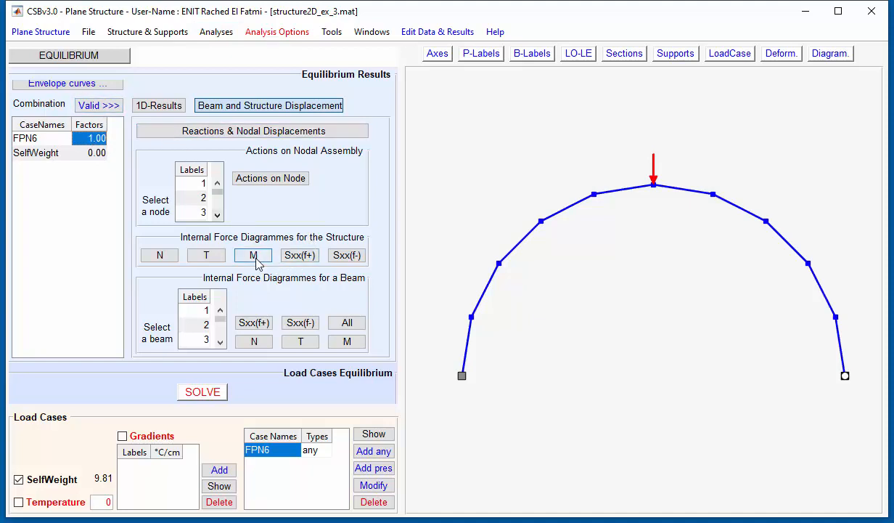
left_click(155, 256)
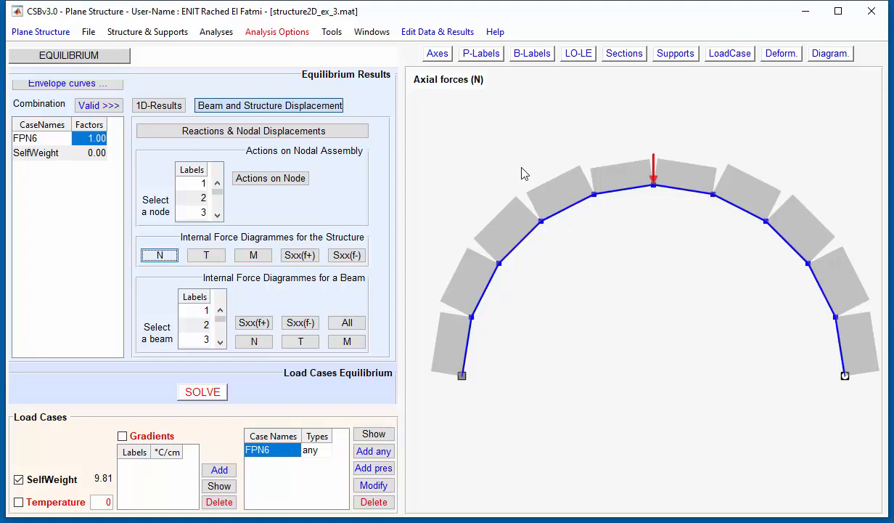
Step: Show the arch's section orientations, point labels and beam labels, and hide the axial force diagram
left_click(636, 56)
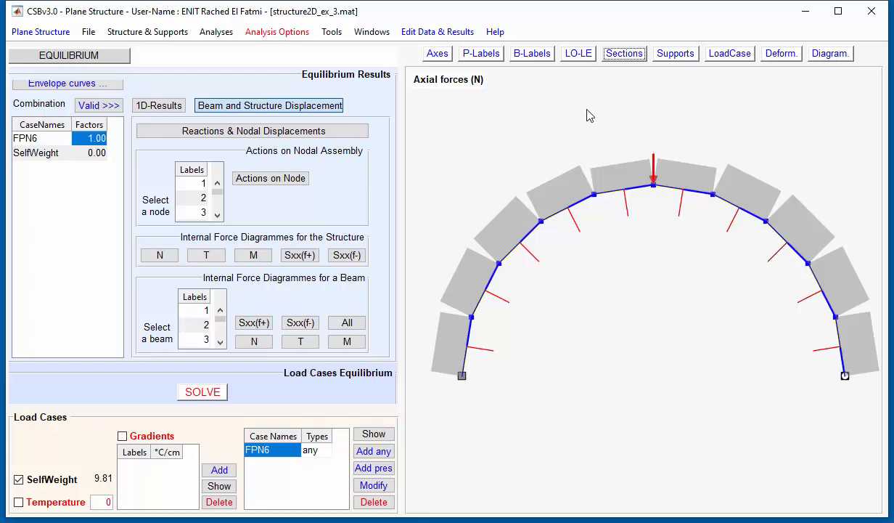
left_click(482, 53)
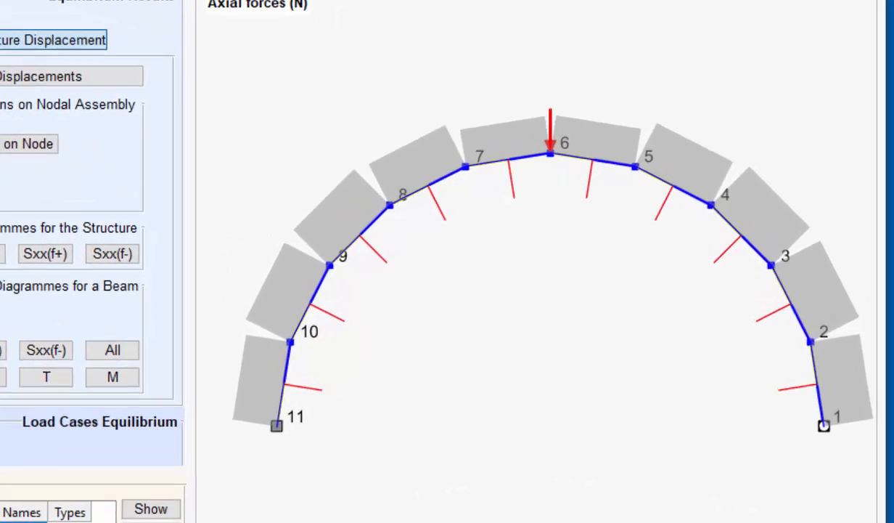
left_click(498, 36)
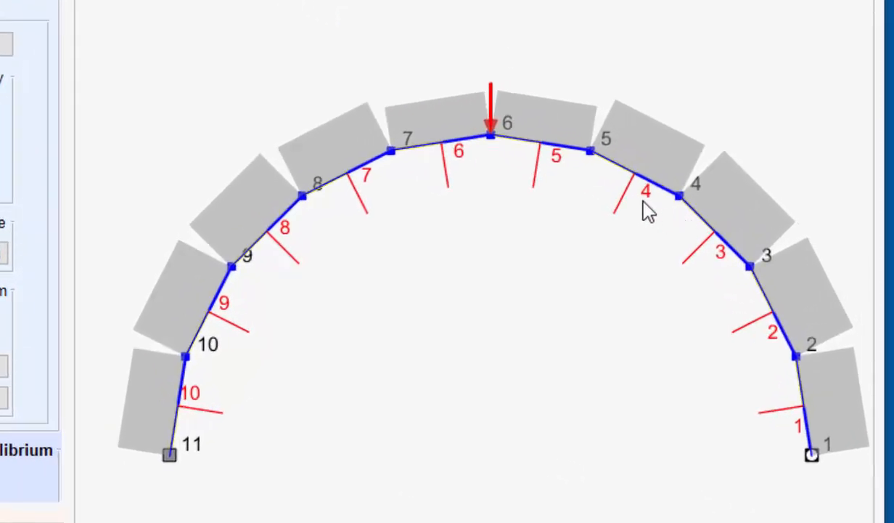
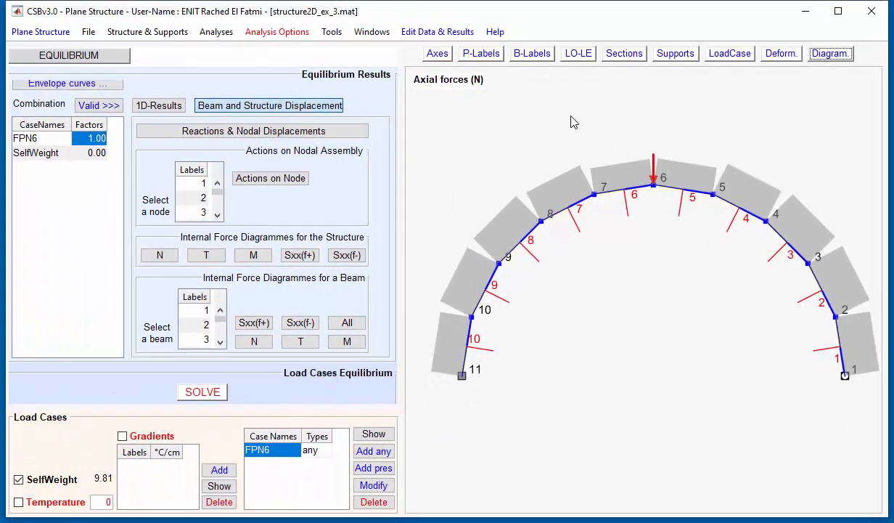
left_click(821, 55)
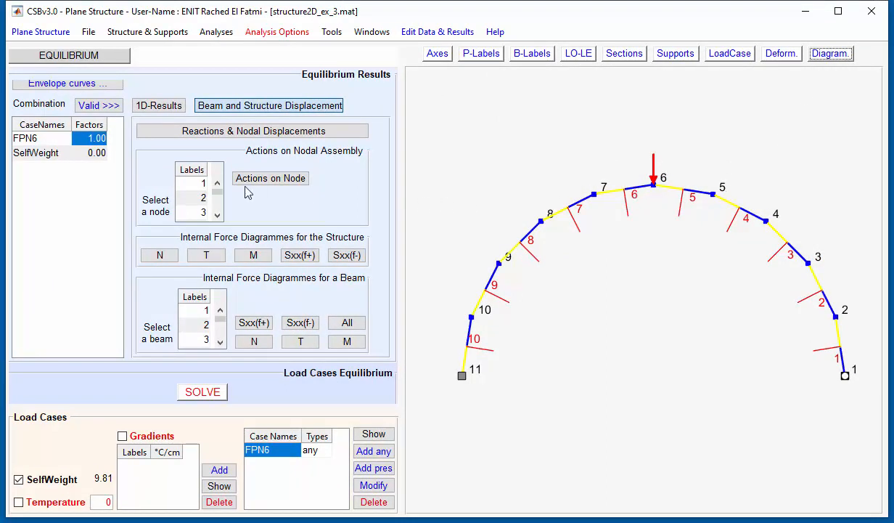
Step: Delete point 6 at the arch crown, accepting the loss of the results
left_click(120, 36)
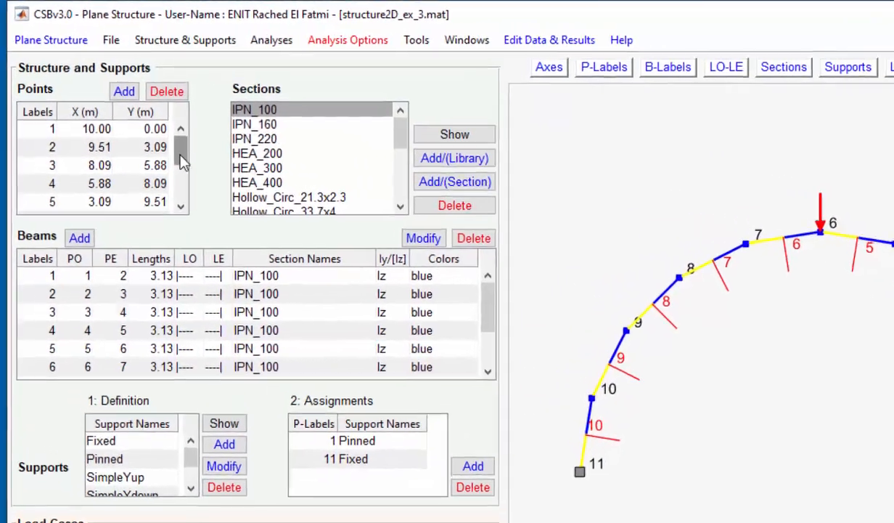
left_click_drag(144, 123, 144, 133)
left_click(125, 190)
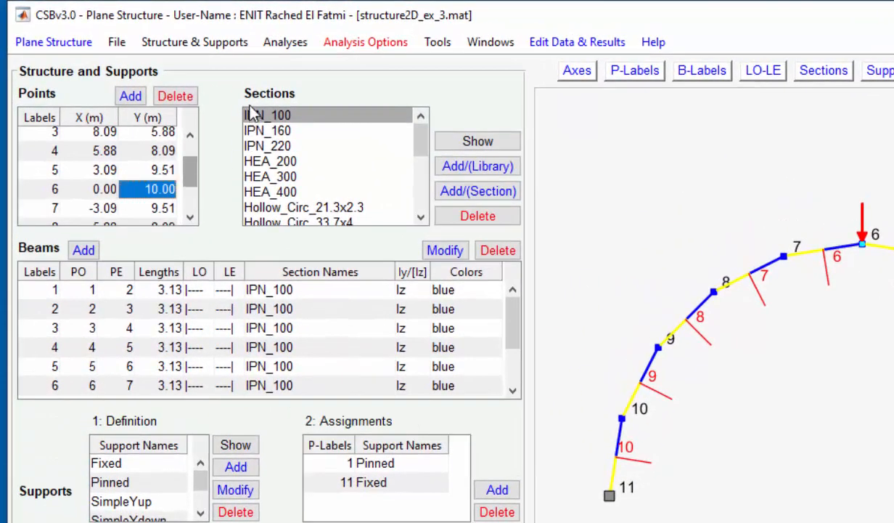
left_click(173, 97)
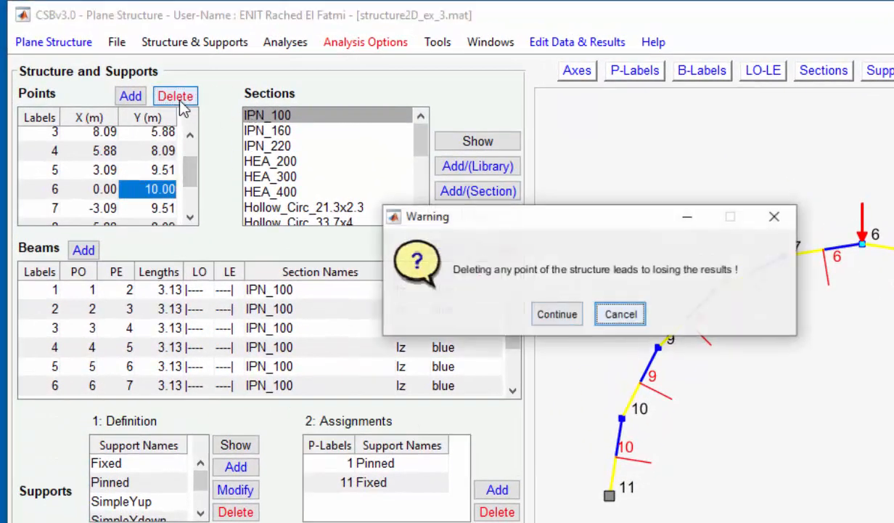
left_click(559, 319)
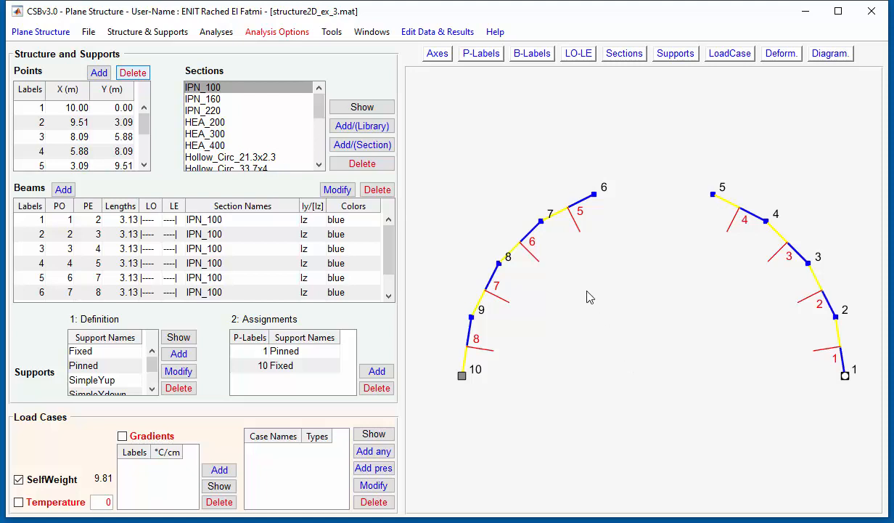
Step: Hide the section orientations and try to solve the equilibrium of the split arch
left_click(638, 55)
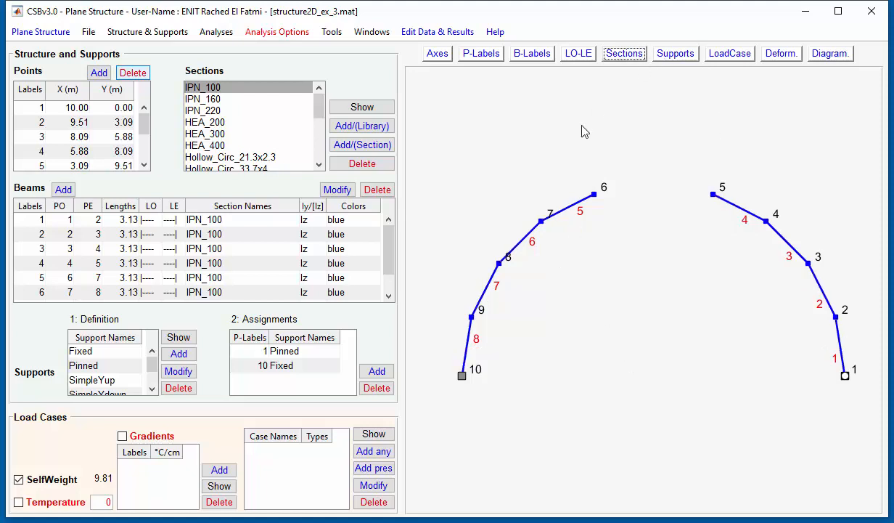
left_click(218, 34)
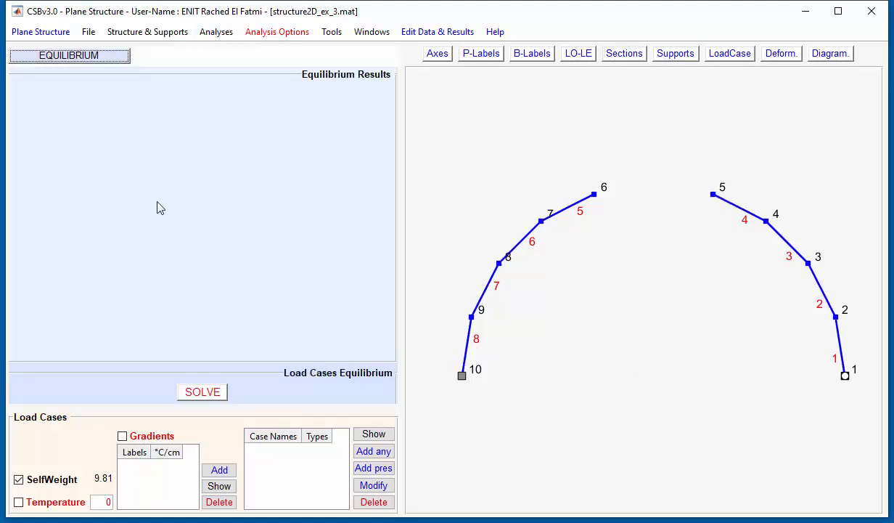
left_click(210, 393)
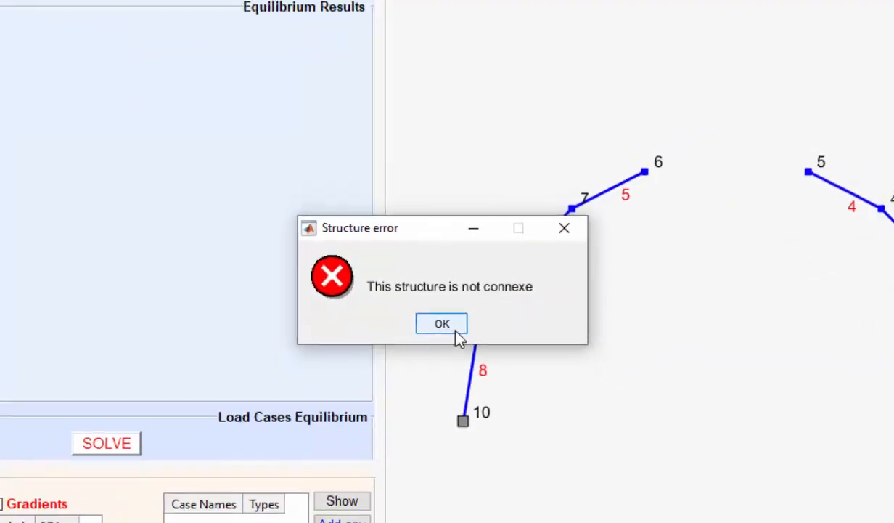
left_click(444, 325)
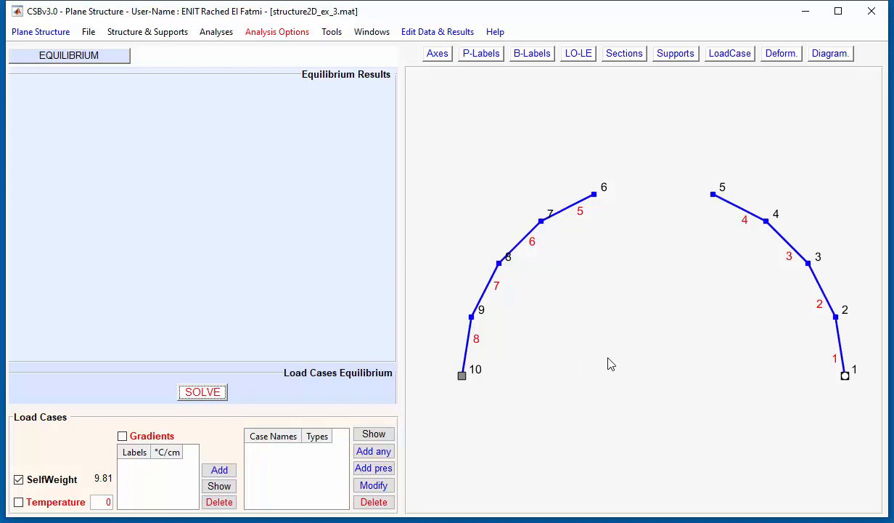
Step: Close the split arch structure
left_click(86, 32)
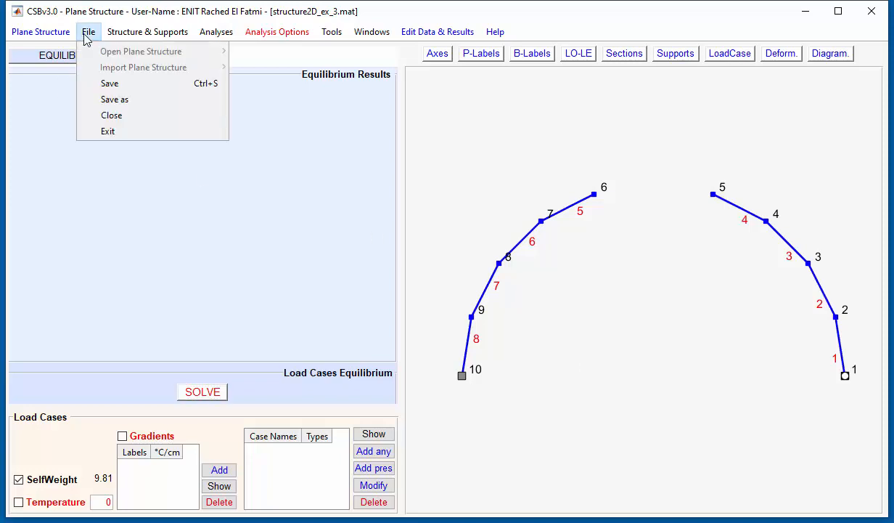
left_click(104, 116)
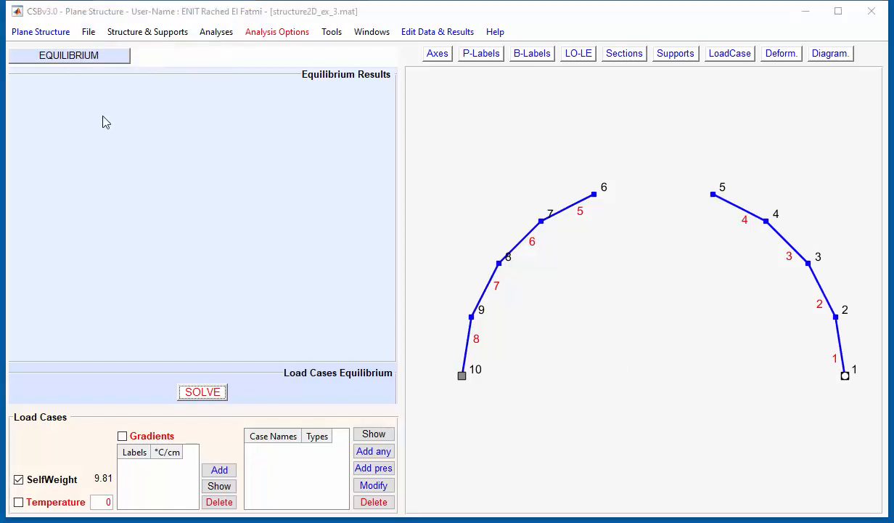
left_click(396, 240)
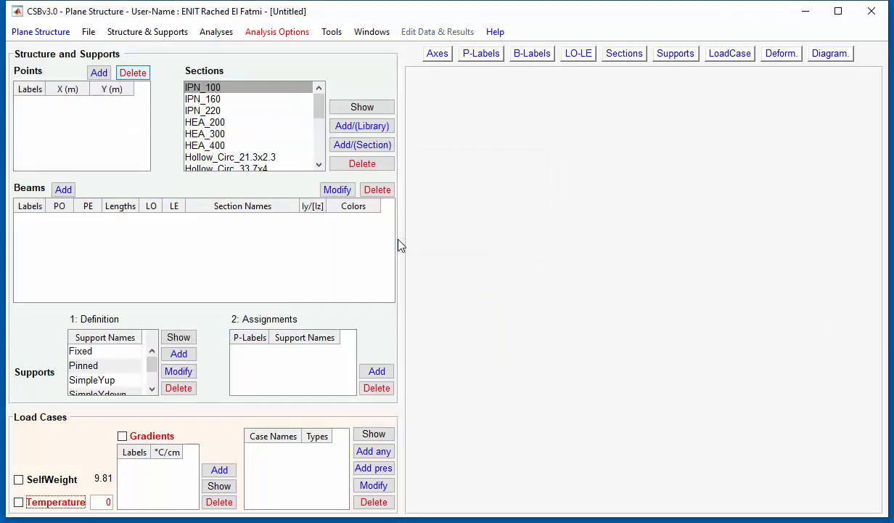
Step: Open the arched truss from the plane structure examples, review its beam list and display the beam labels
left_click(88, 32)
mouse_move(104, 53)
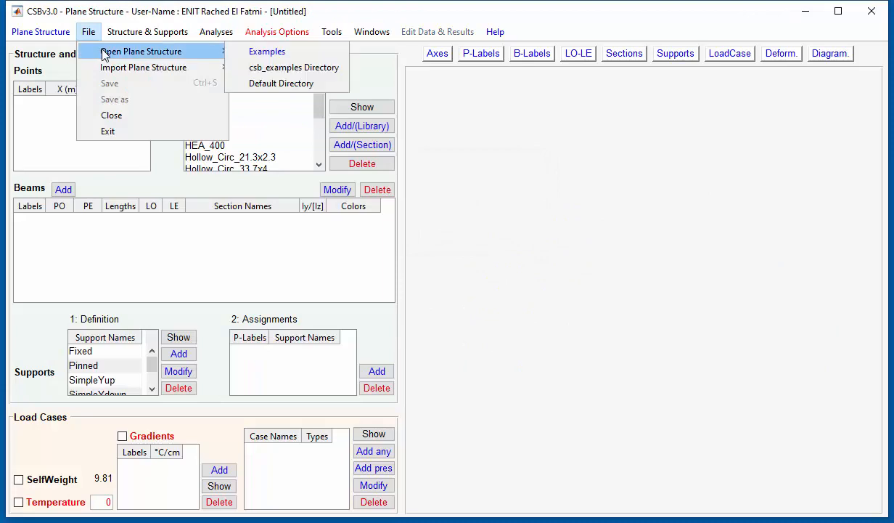
left_click(296, 52)
left_click(621, 345)
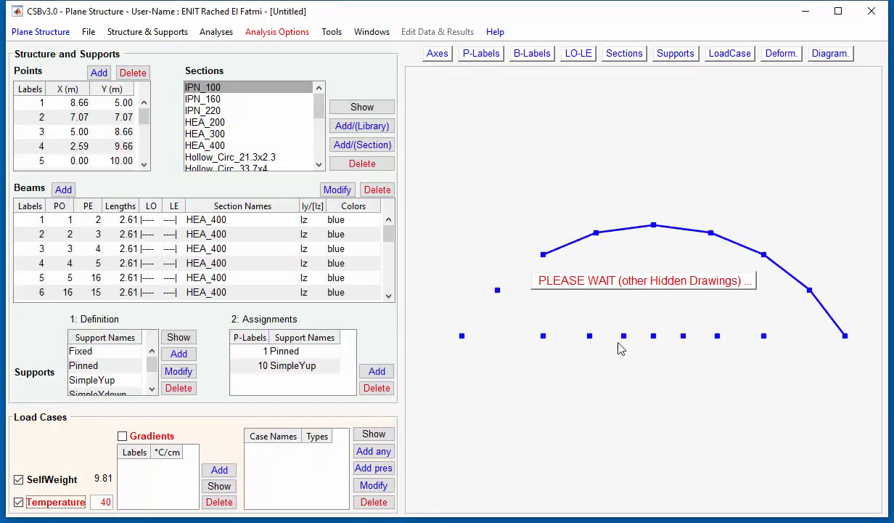
left_click(446, 299)
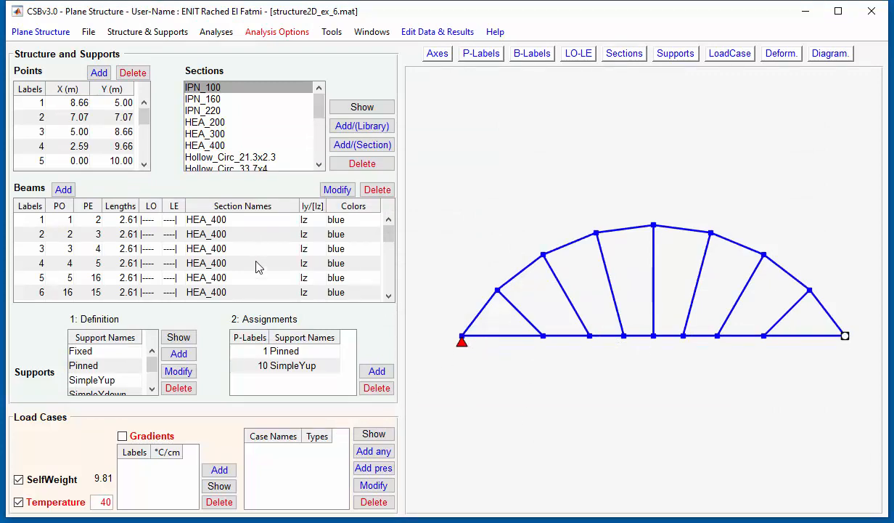
left_click_drag(387, 234, 393, 279)
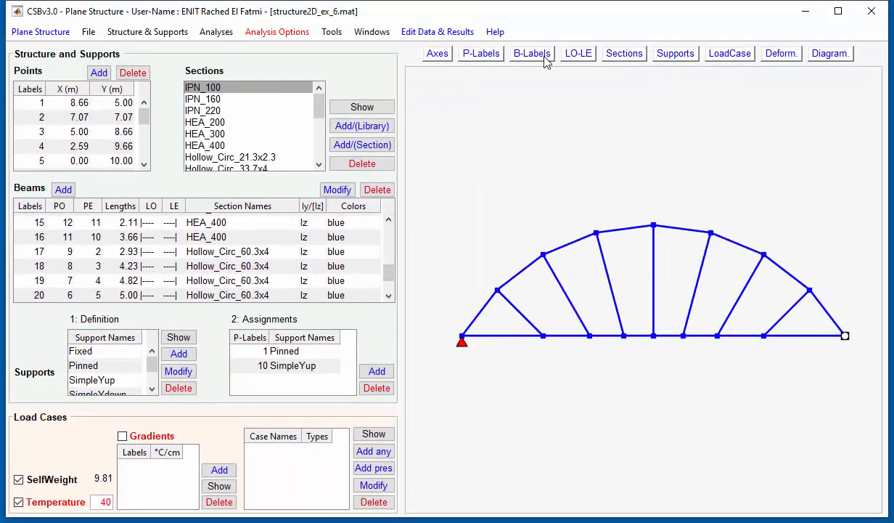
left_click(533, 54)
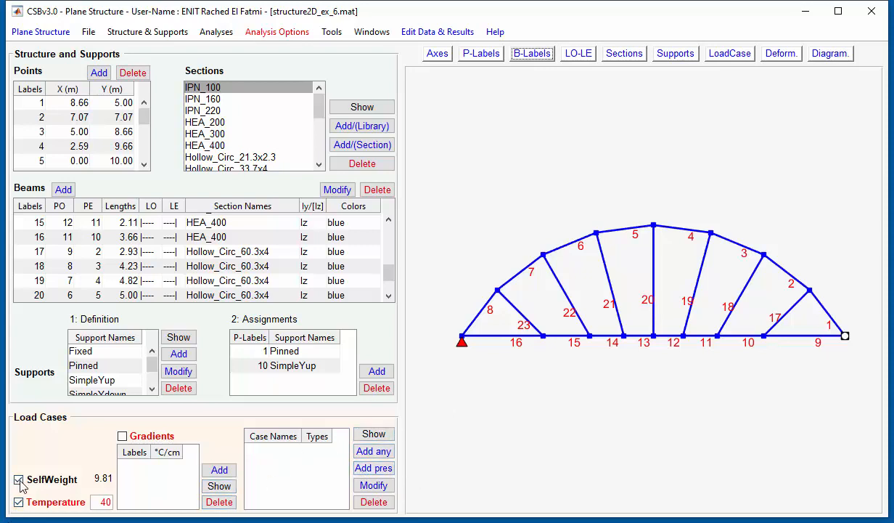
Step: Solve the truss equilibrium and validate a load combination with a Temperature factor of 1
left_click(216, 32)
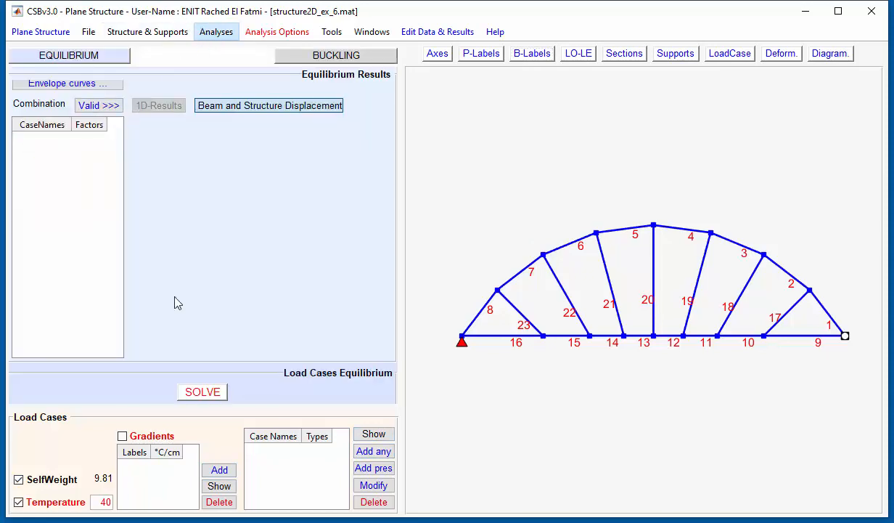
left_click(206, 392)
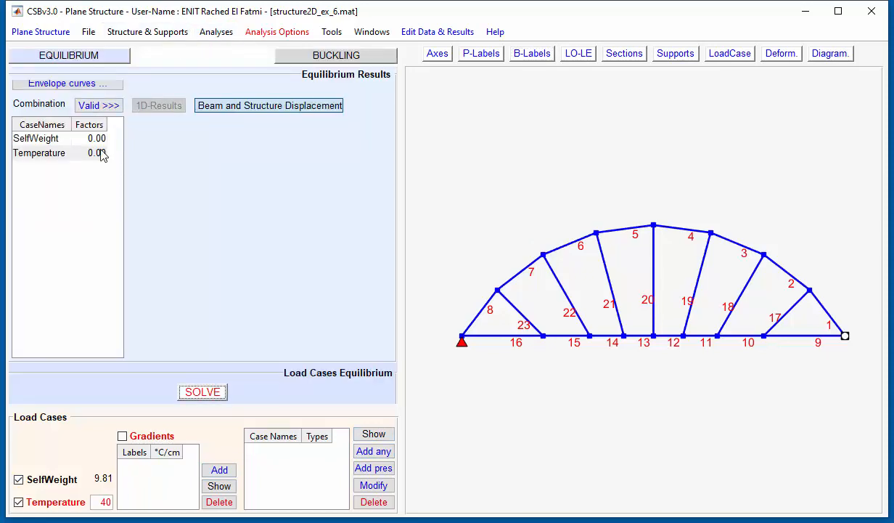
double_click(88, 153)
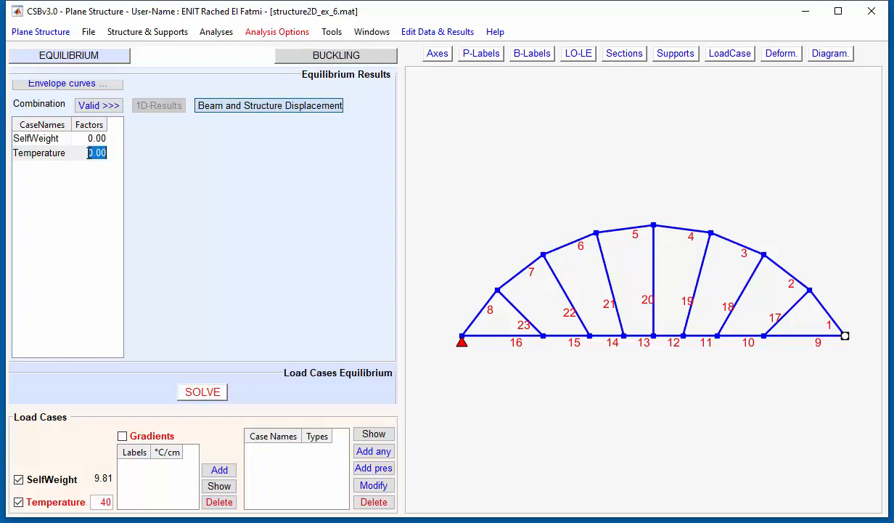
type("1")
left_click(101, 106)
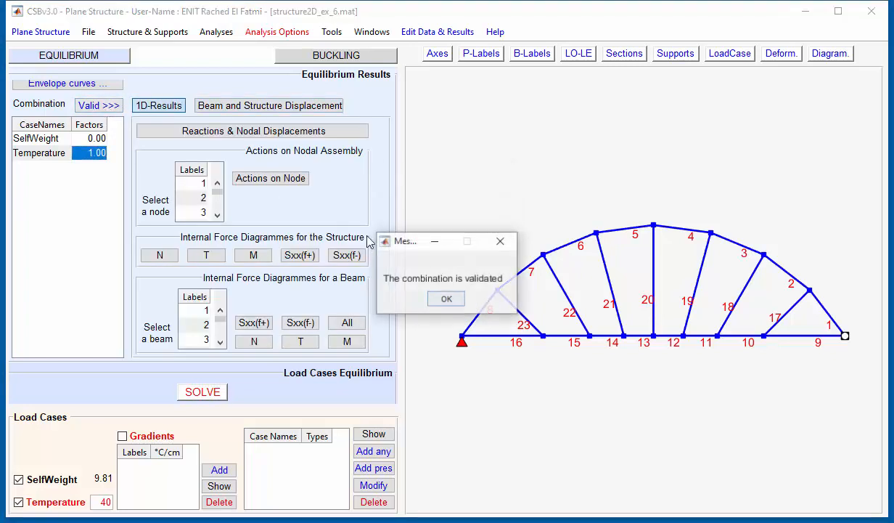
left_click(447, 299)
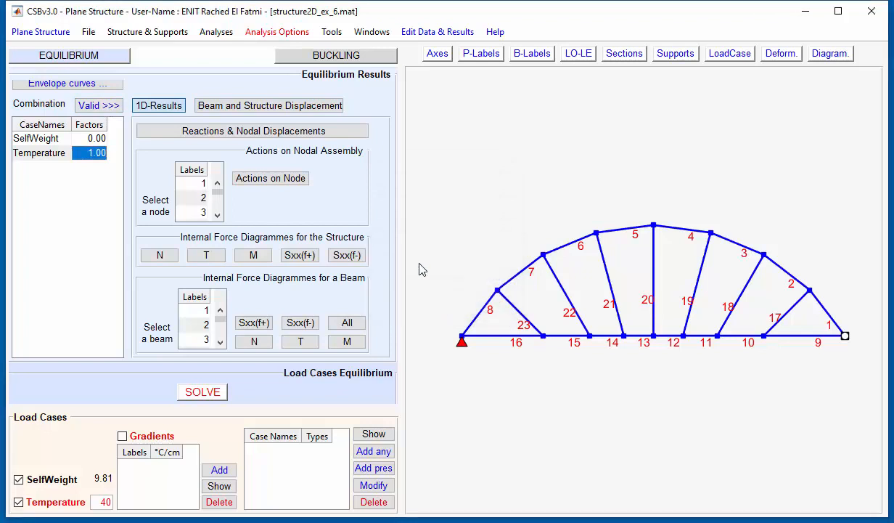
Step: Display and animate the structure's displacement under temperature at amplitude 1.00
left_click(338, 107)
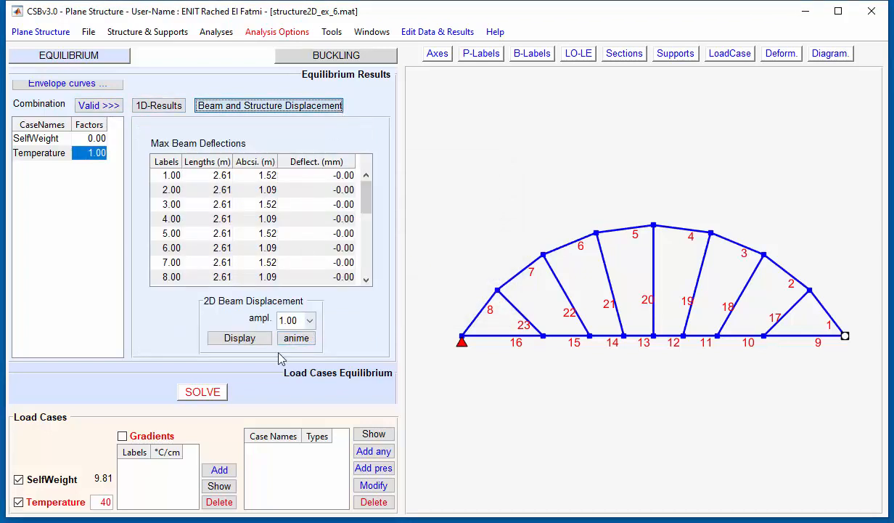
left_click(251, 336)
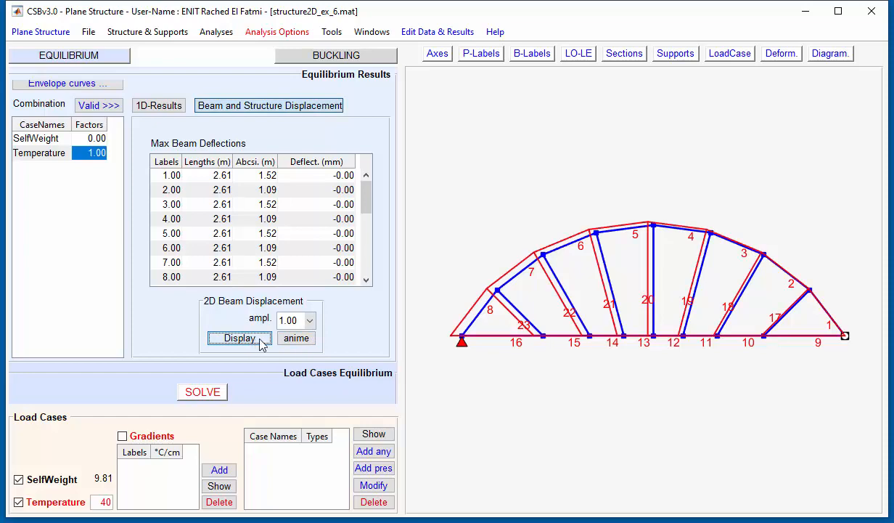
left_click(309, 339)
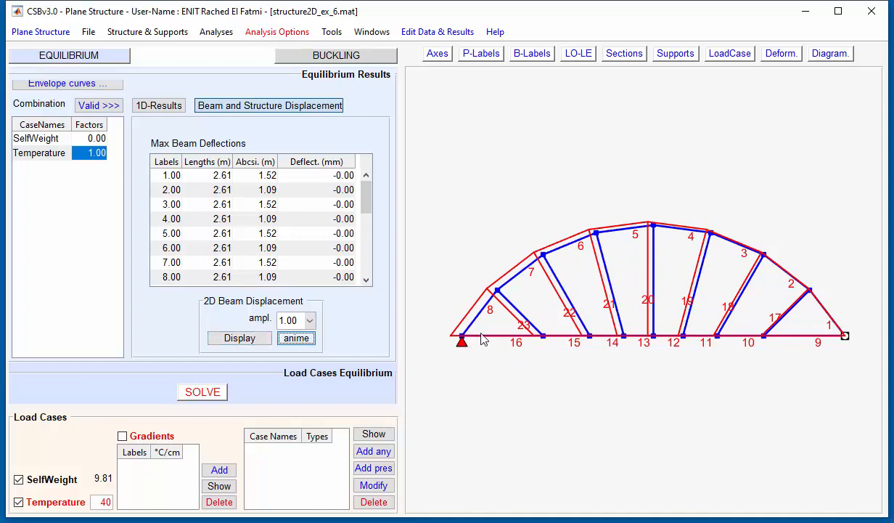
Step: Validate a load combination with a SelfWeight factor of 1 and a Temperature factor of 0
double_click(98, 138)
type("1")
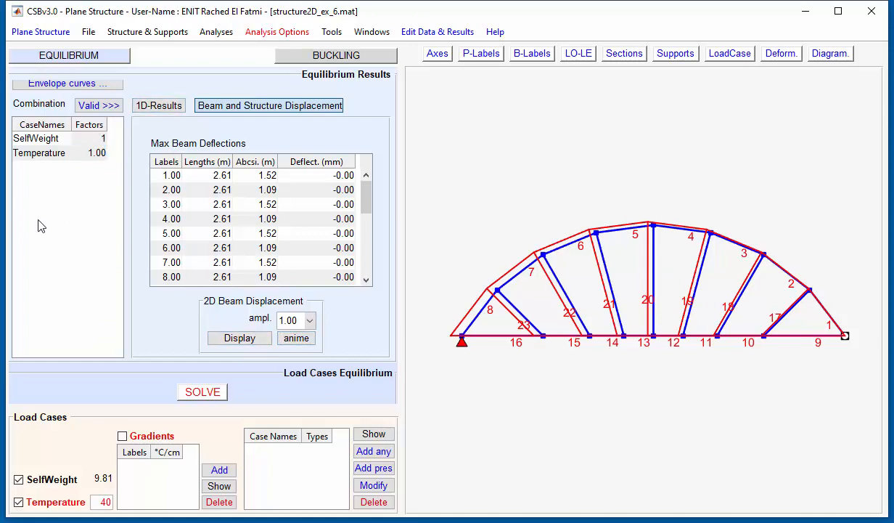
double_click(97, 152)
type("0")
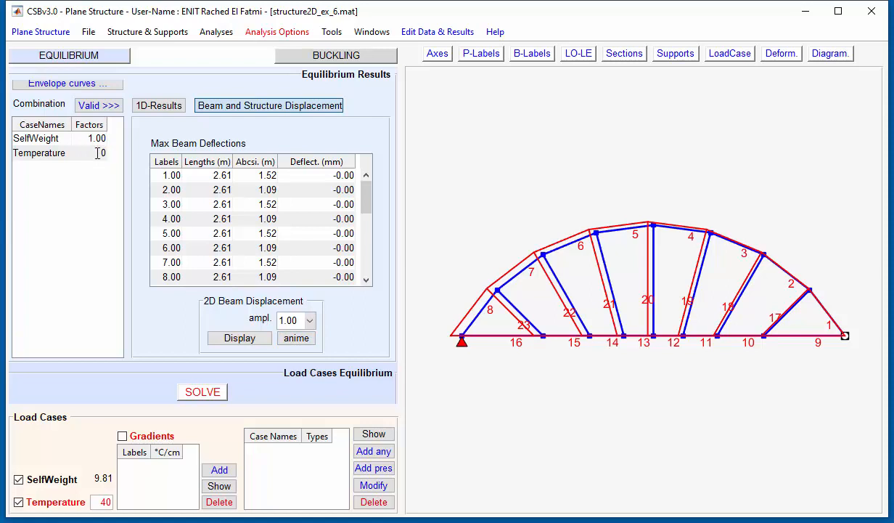
left_click(118, 106)
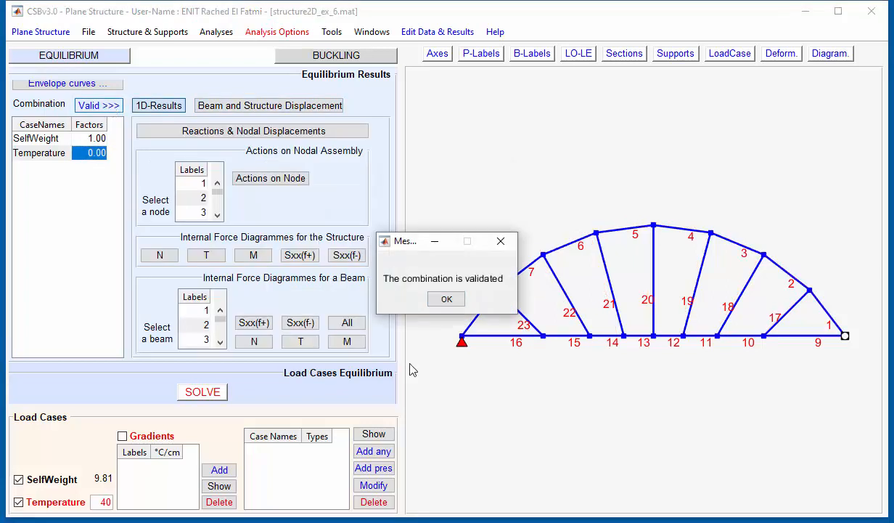
left_click(448, 298)
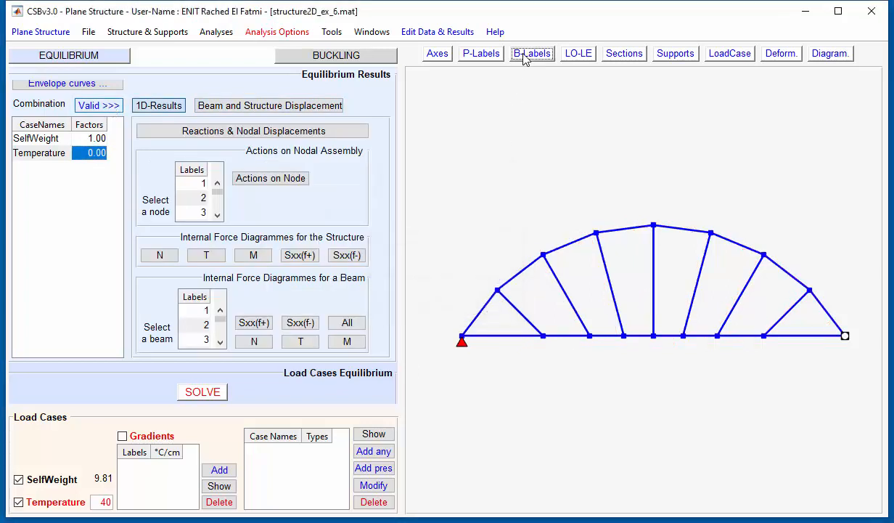
Step: Hide the beam labels and display the axial force, shear force and bending moment diagrams for the whole structure
left_click(169, 254)
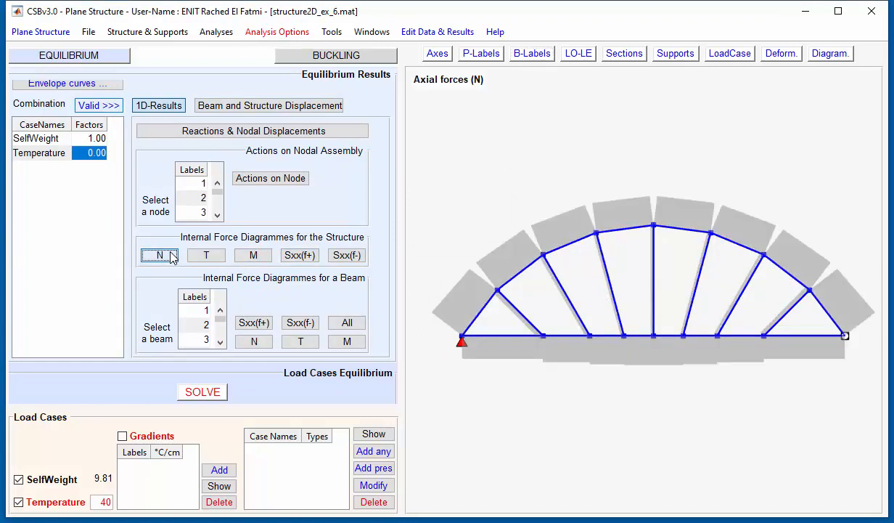
left_click(206, 254)
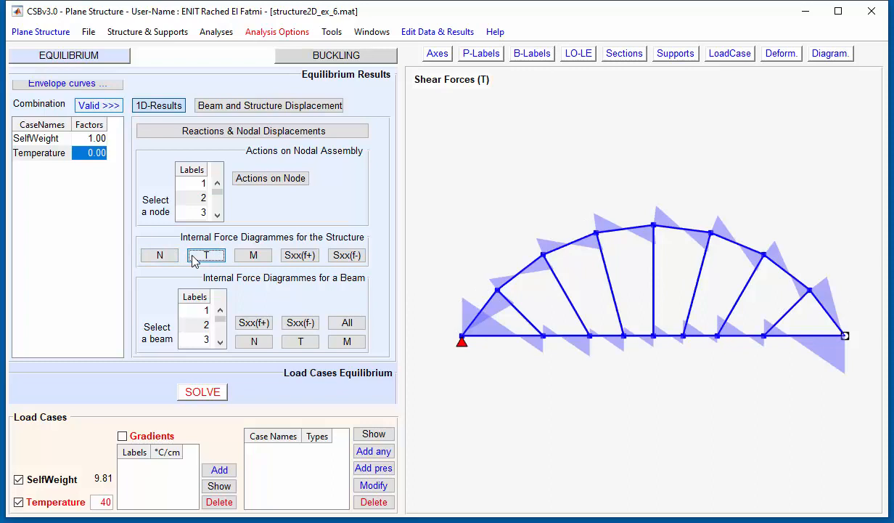
left_click(244, 257)
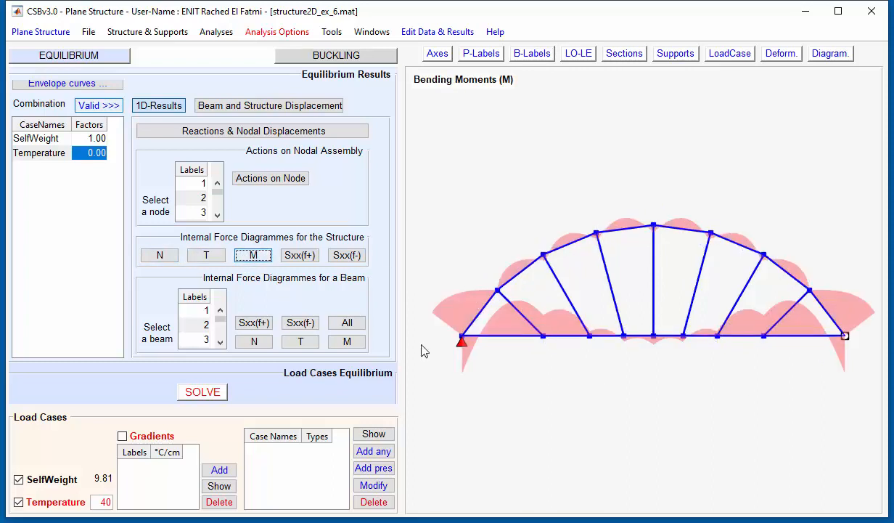
left_click(455, 195)
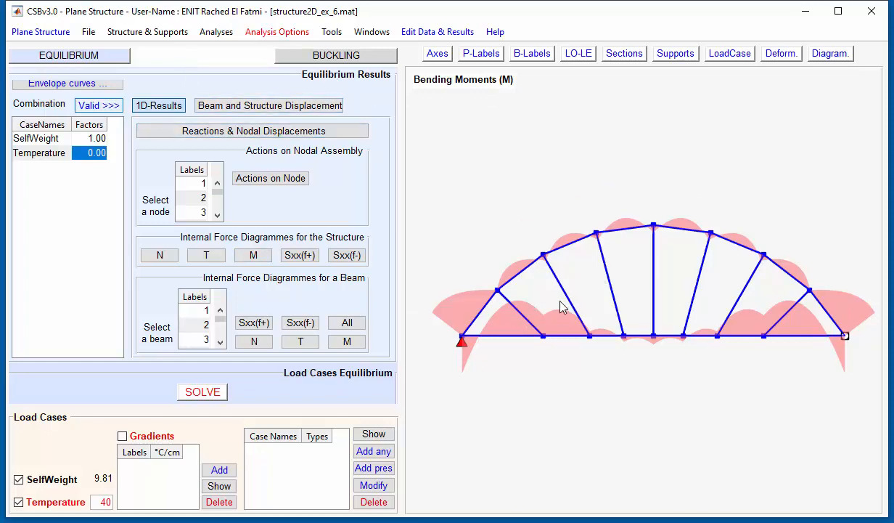
Step: Return to the structure definition, hide the moment diagram and select web beams 17 to 22 on the drawing
left_click(120, 32)
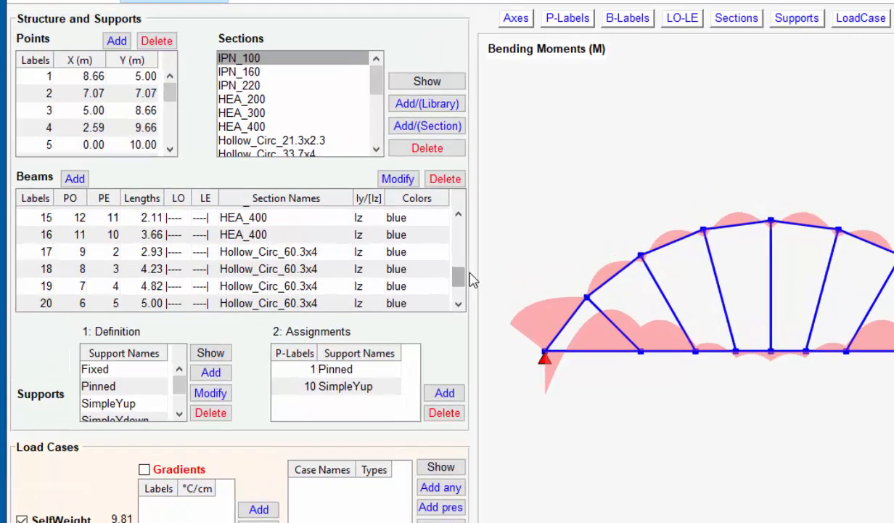
left_click_drag(391, 273, 396, 308)
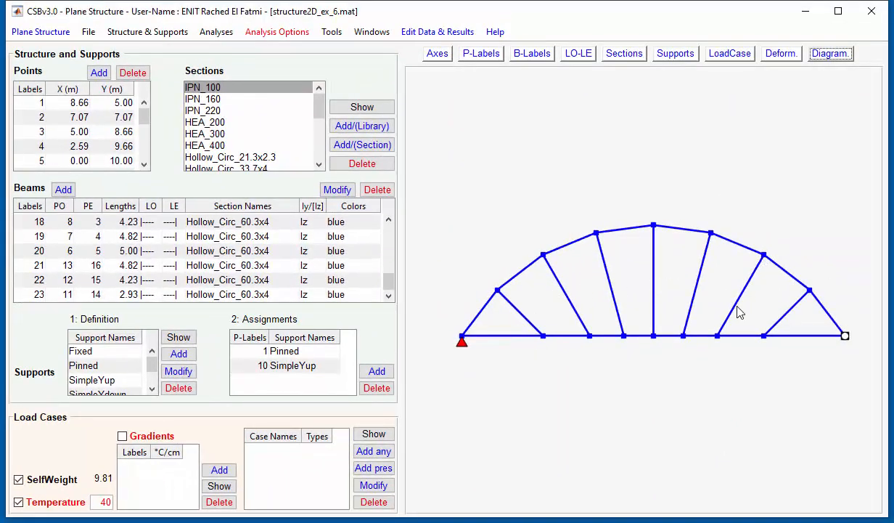
left_click(779, 320)
left_click(744, 290)
left_click(699, 280)
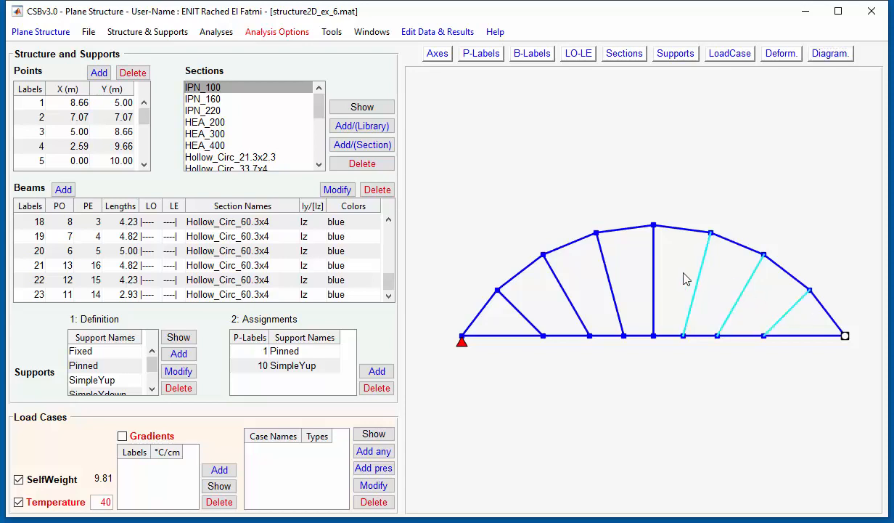
left_click(655, 280)
left_click(613, 293)
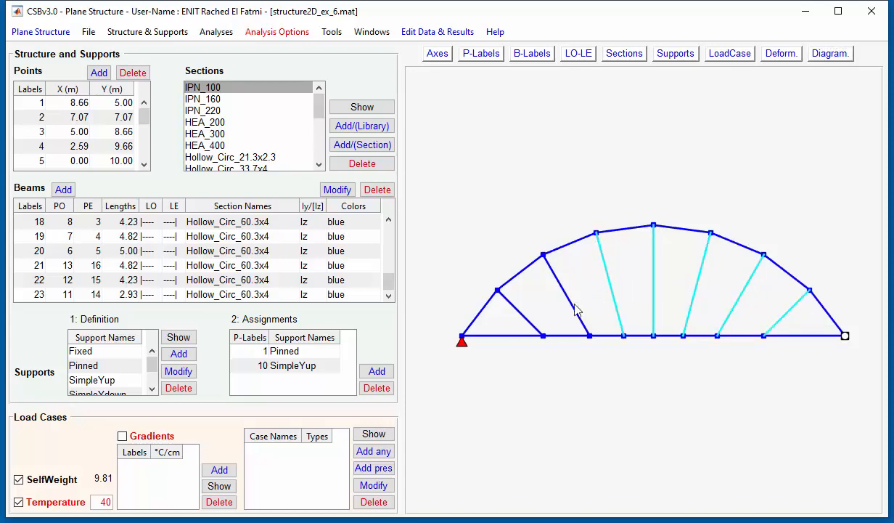
left_click(574, 310)
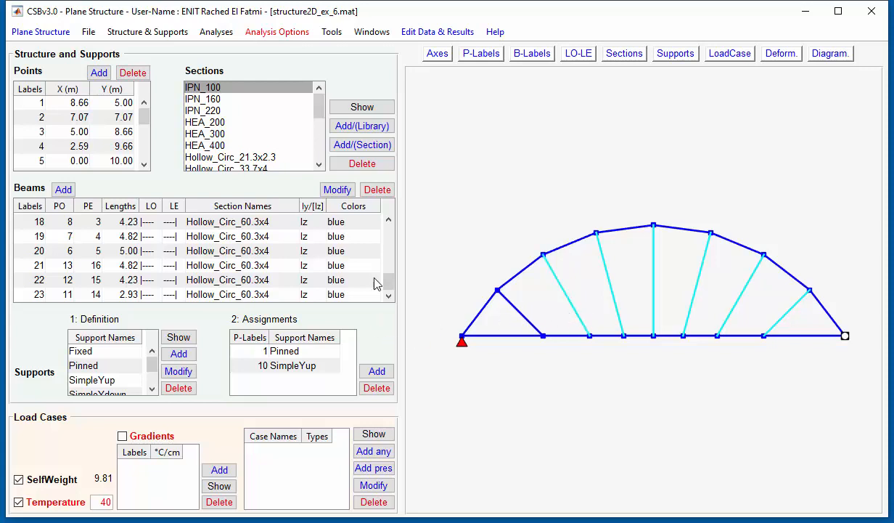
Step: Start modifying the selected web beams and add beam 23 to the selection
left_click(338, 190)
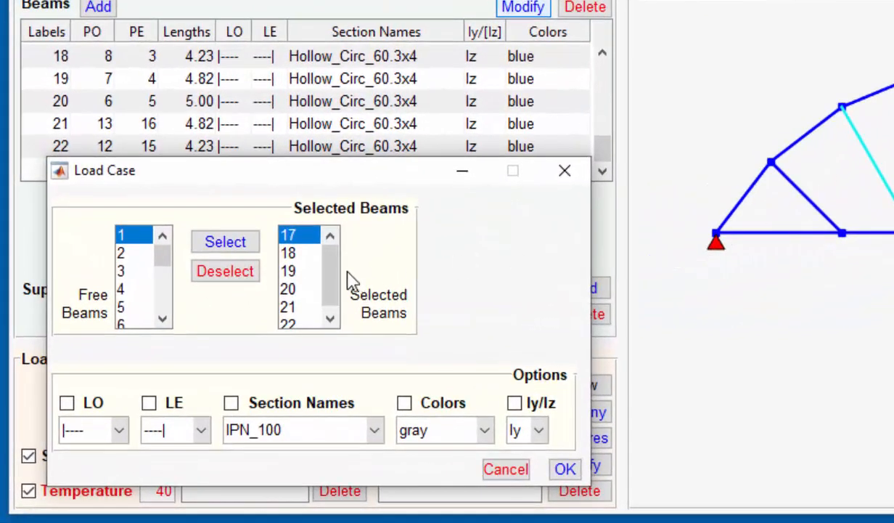
left_click_drag(325, 291, 324, 245)
left_click_drag(165, 252, 164, 325)
left_click(131, 323)
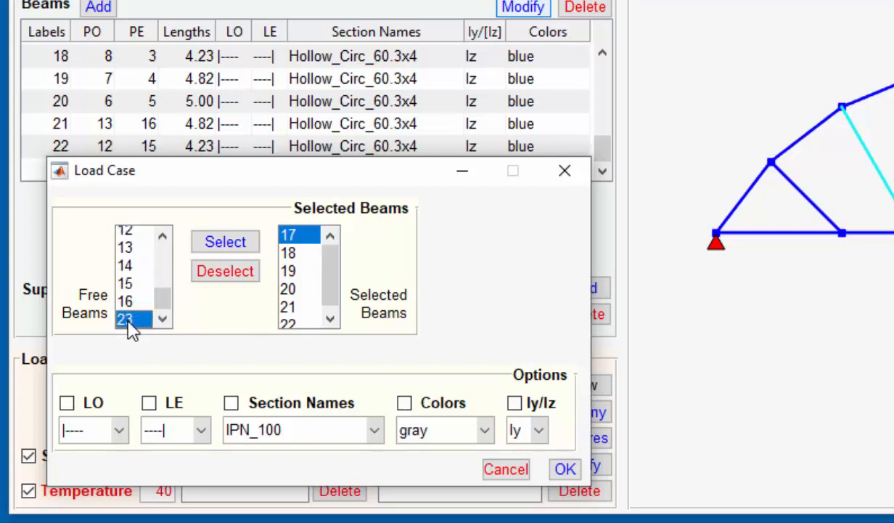
left_click(233, 248)
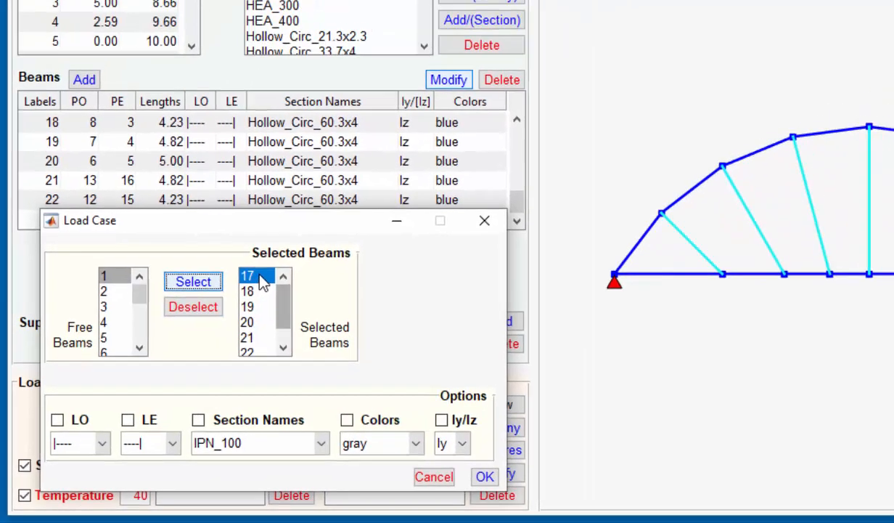
Step: Remove beam 17 from the selected beams and add it back
left_click(287, 237)
left_click(157, 354)
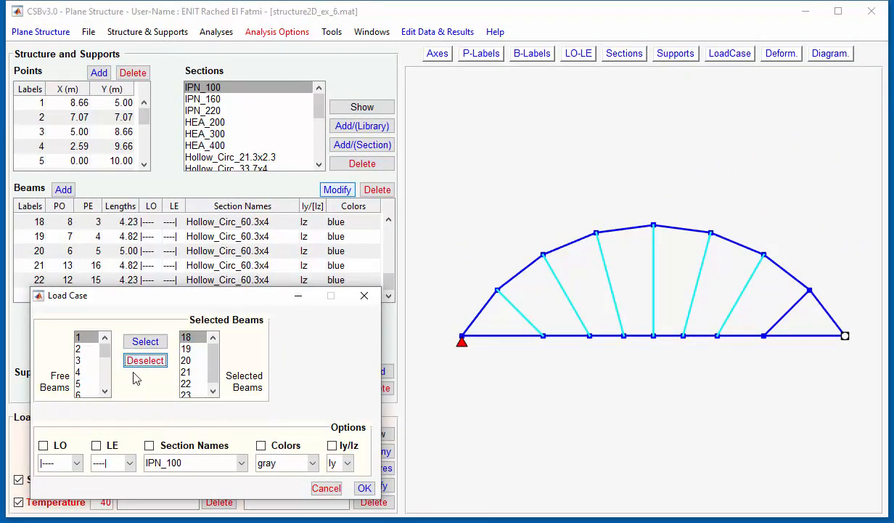
scroll(91, 367, "down", 4)
left_click(85, 391)
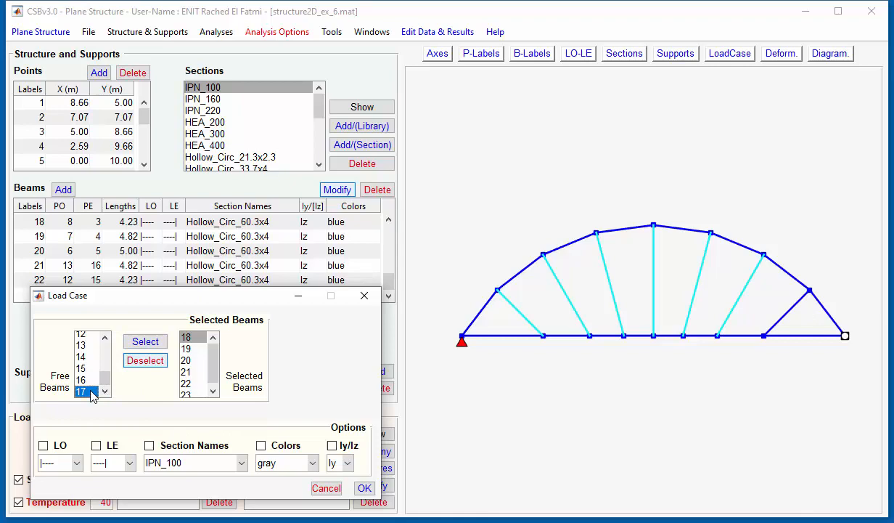
left_click(161, 346)
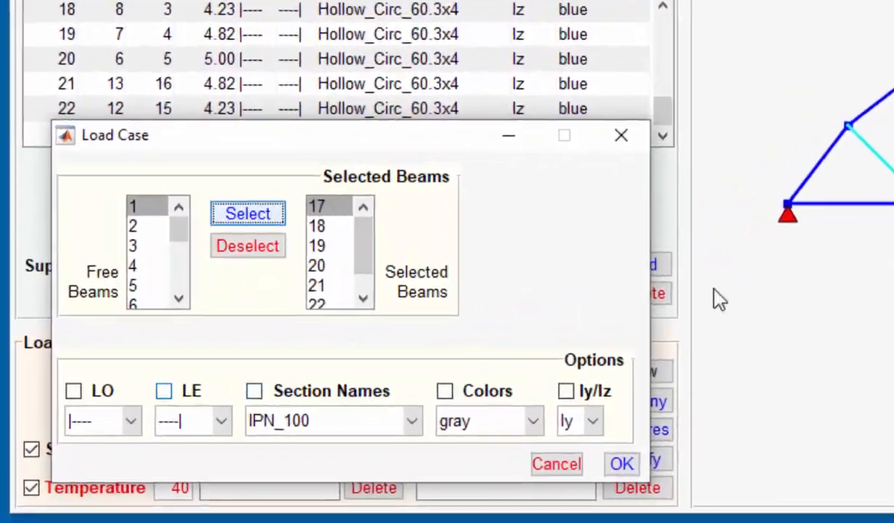
Step: Hinge both ends of web beams 17 to 23 by applying LO as O---- and LE as ----O
left_click(131, 427)
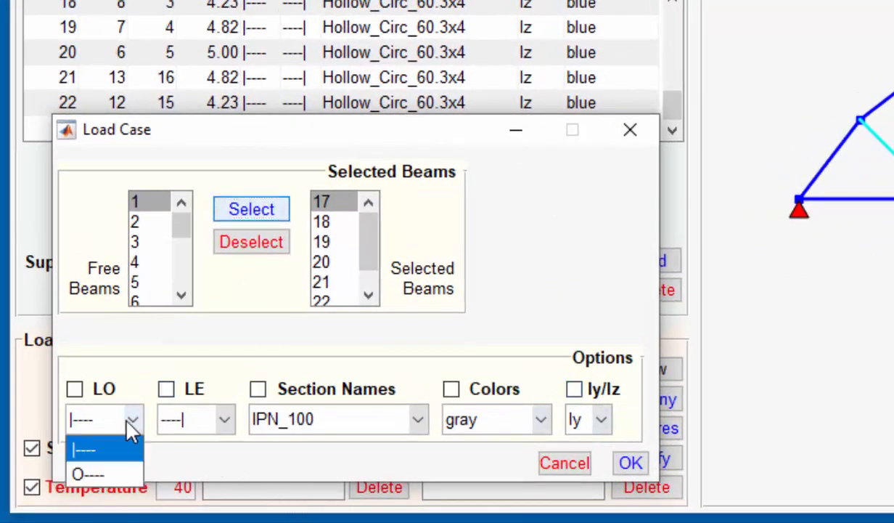
left_click(117, 474)
left_click(223, 419)
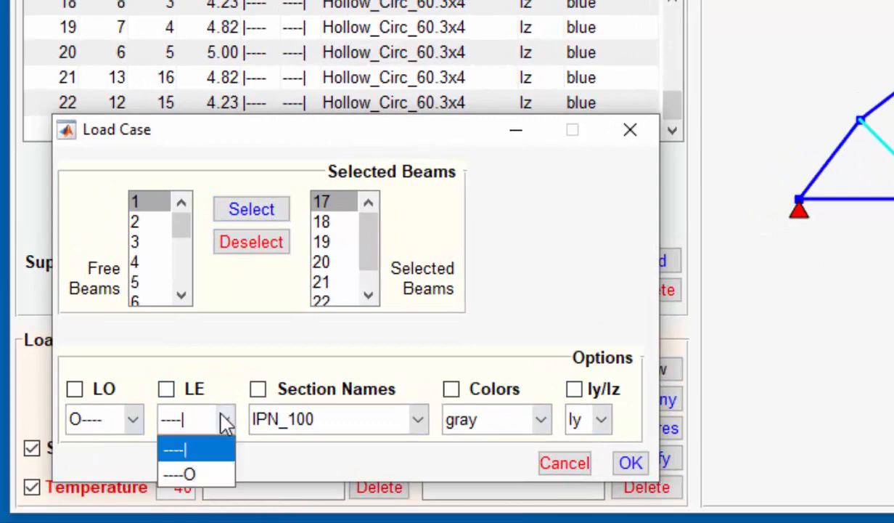
left_click(203, 476)
left_click(165, 390)
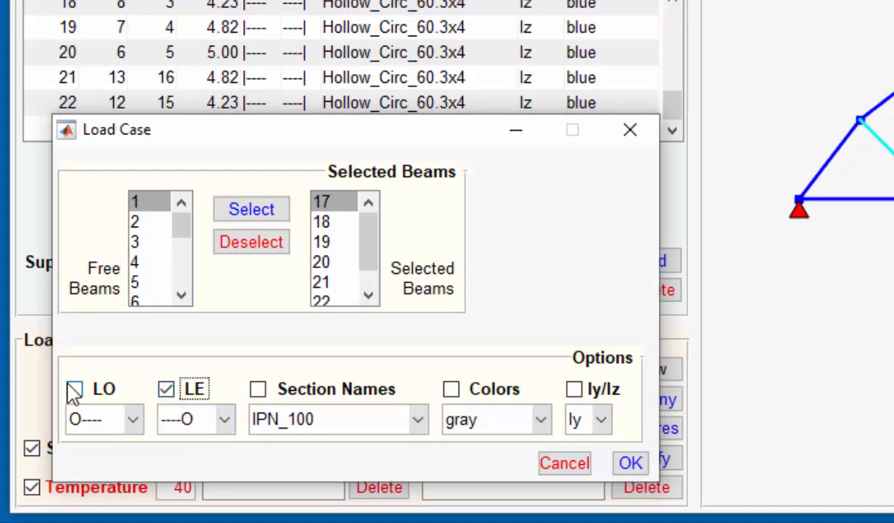
left_click(74, 390)
left_click(166, 391)
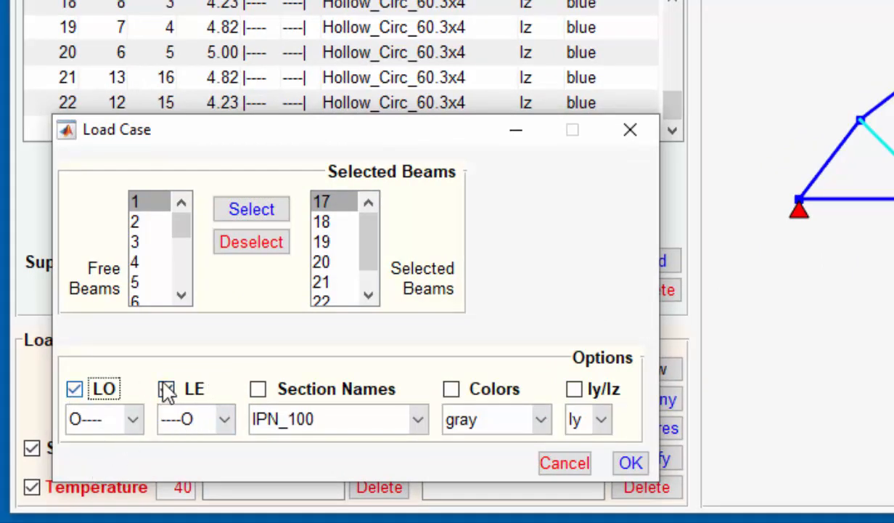
left_click(630, 465)
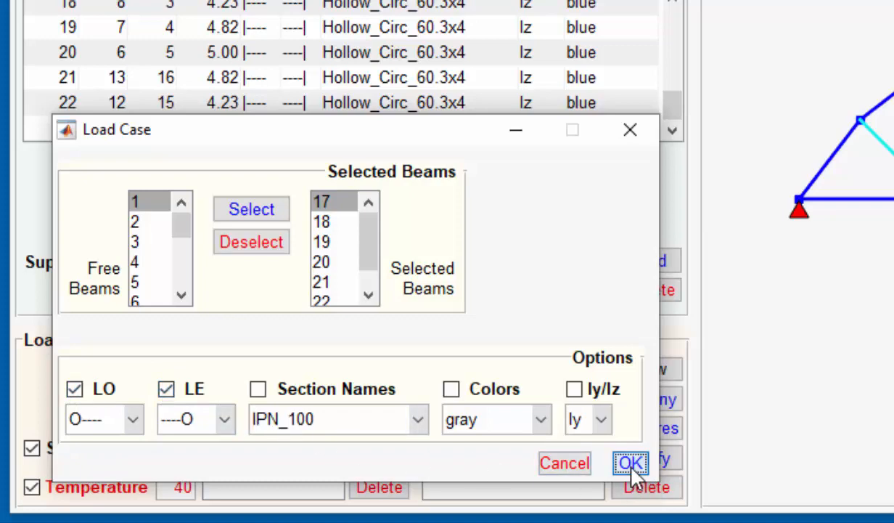
left_click(336, 327)
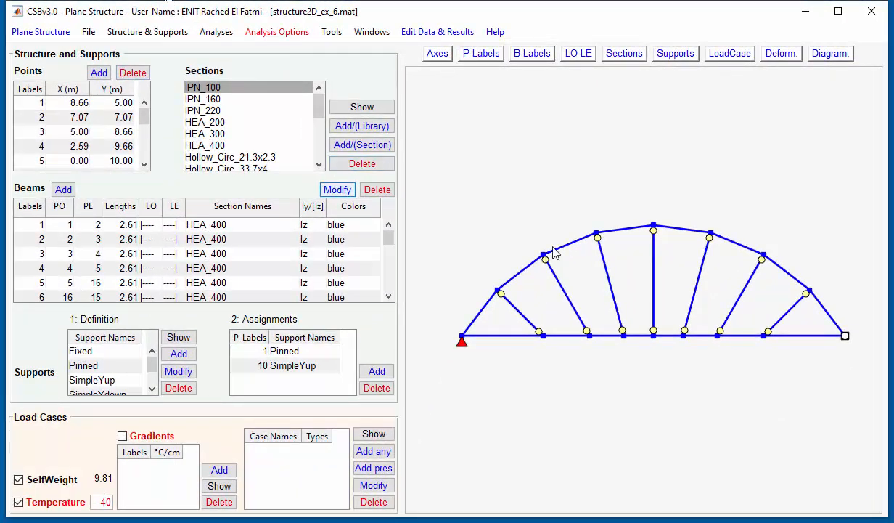
Step: Solve the load case equilibrium of the truss with hinged web beams
left_click(213, 36)
left_click(120, 58)
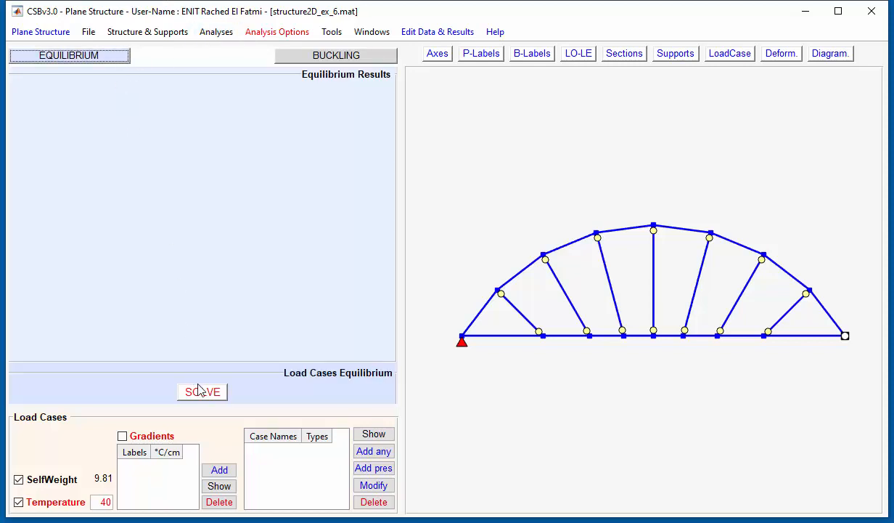
left_click(202, 393)
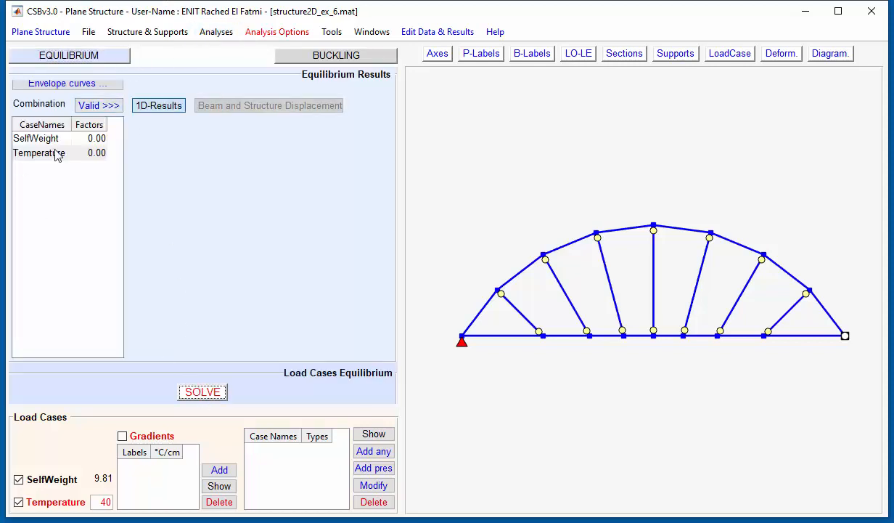
Step: Validate the load combination with a SelfWeight factor of 1 and display the structure's bending moment and axial force diagrams
left_click(75, 142)
type("1")
key("Return")
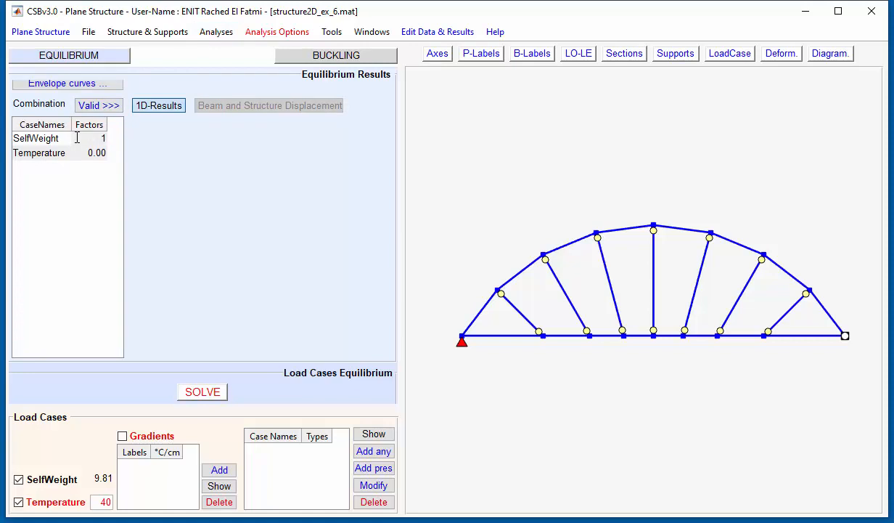
left_click(105, 110)
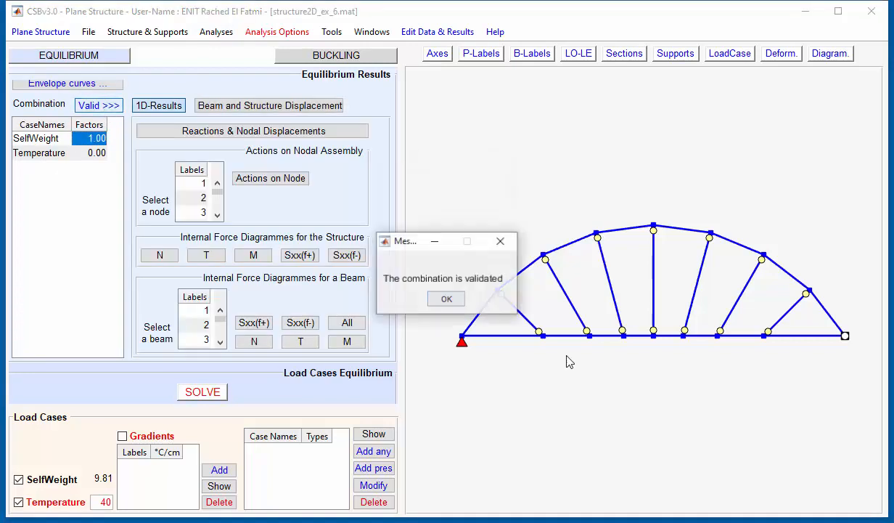
left_click(444, 298)
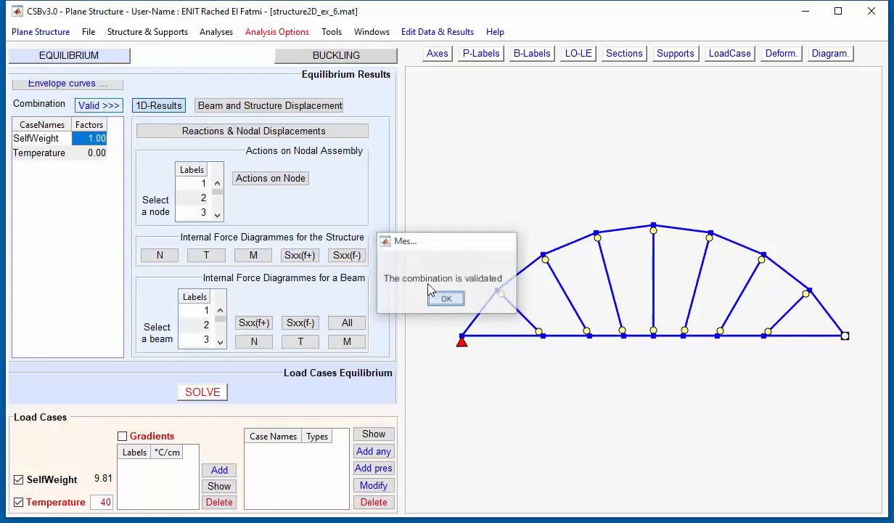
left_click(260, 258)
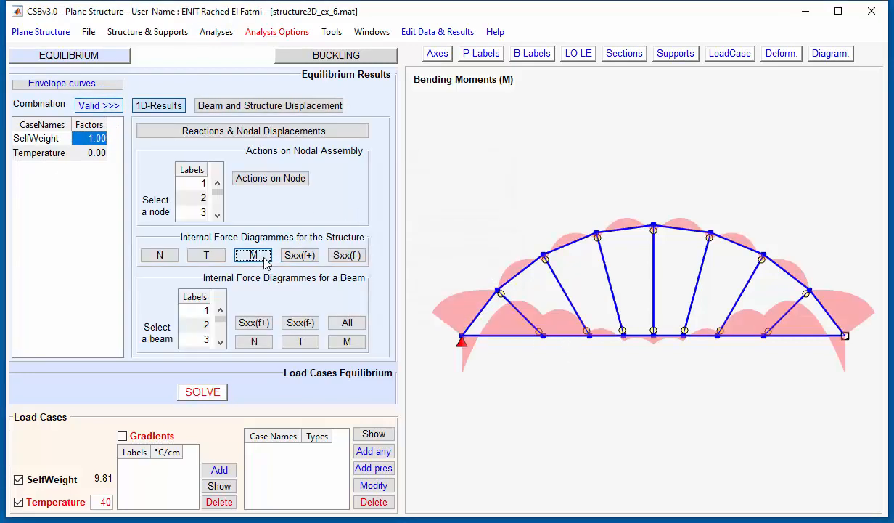
left_click(151, 255)
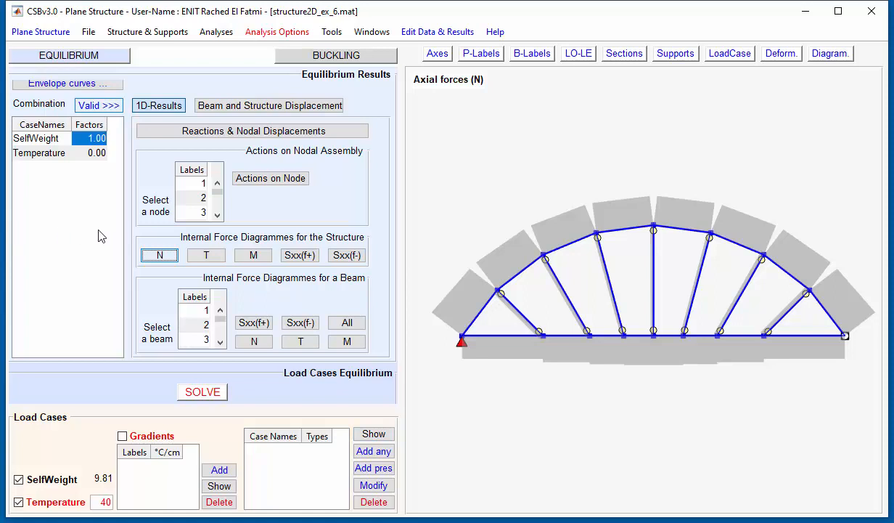
Step: Enable the vibration analysis, clear the force diagram, and solve the truss's free vibration for 2 modes
left_click(258, 32)
left_click(266, 68)
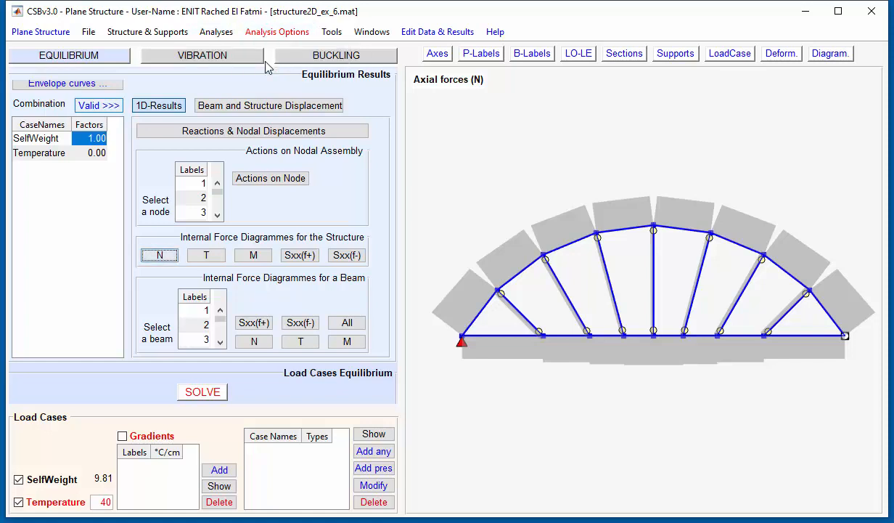
left_click(240, 58)
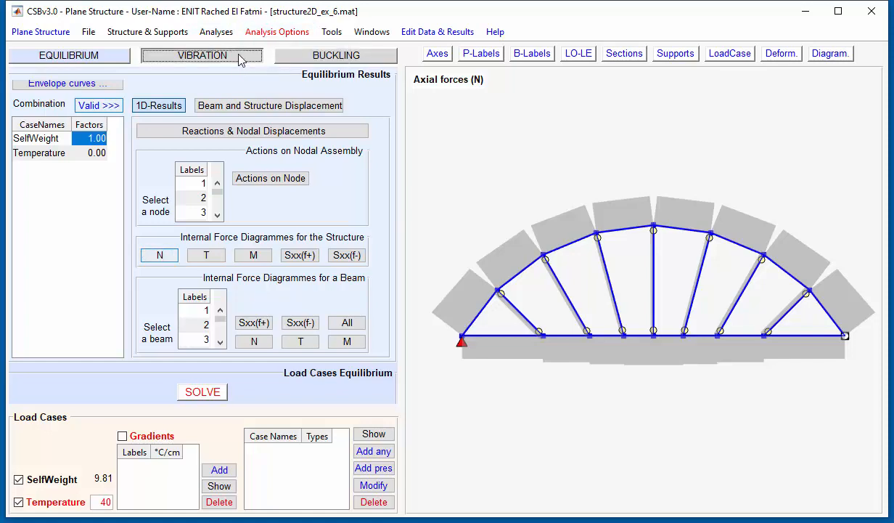
left_click(389, 371)
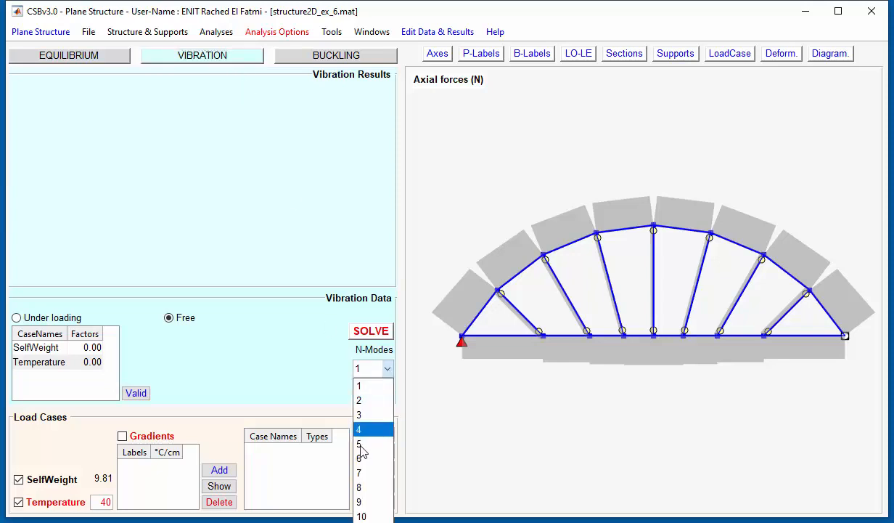
left_click(367, 400)
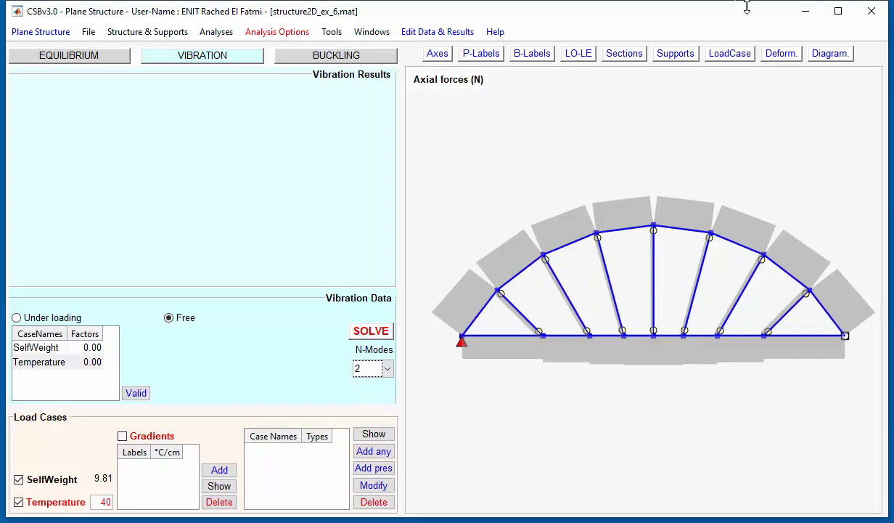
left_click(825, 58)
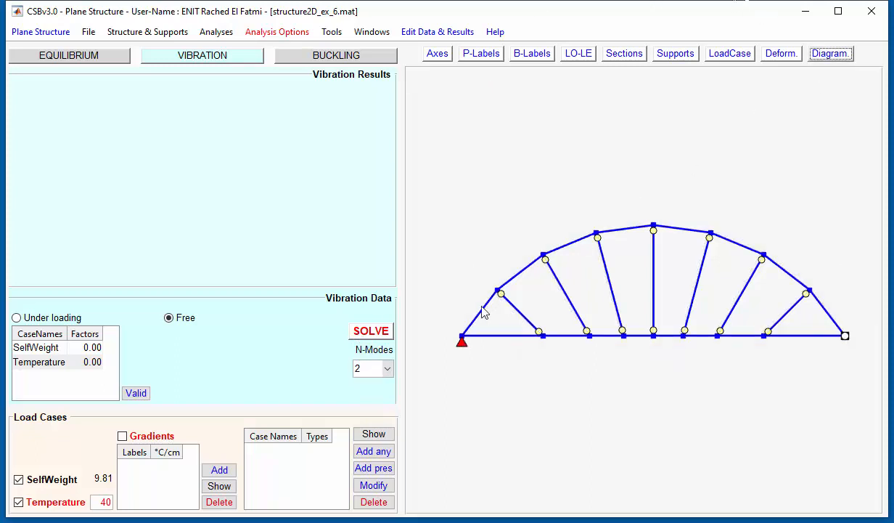
left_click(368, 333)
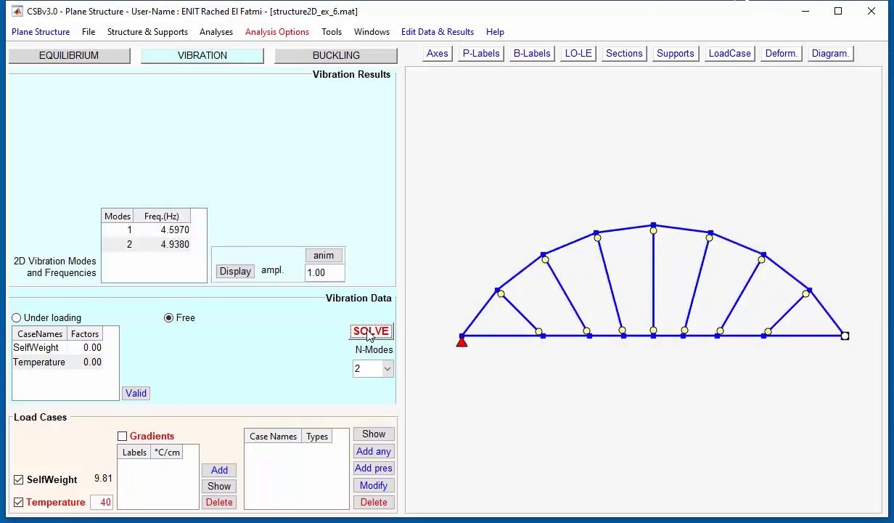
Step: Display the first vibration mode with an amplitude of 3.00 and animate it
left_click(178, 228)
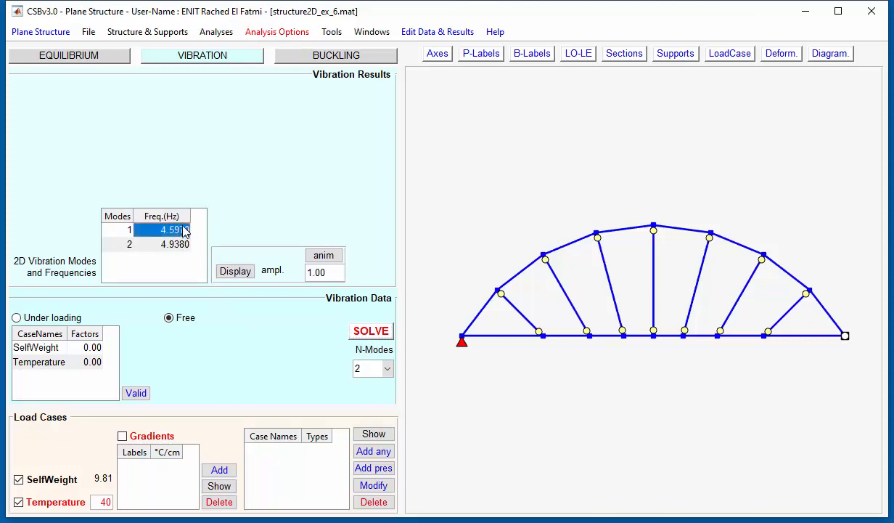
left_click(240, 274)
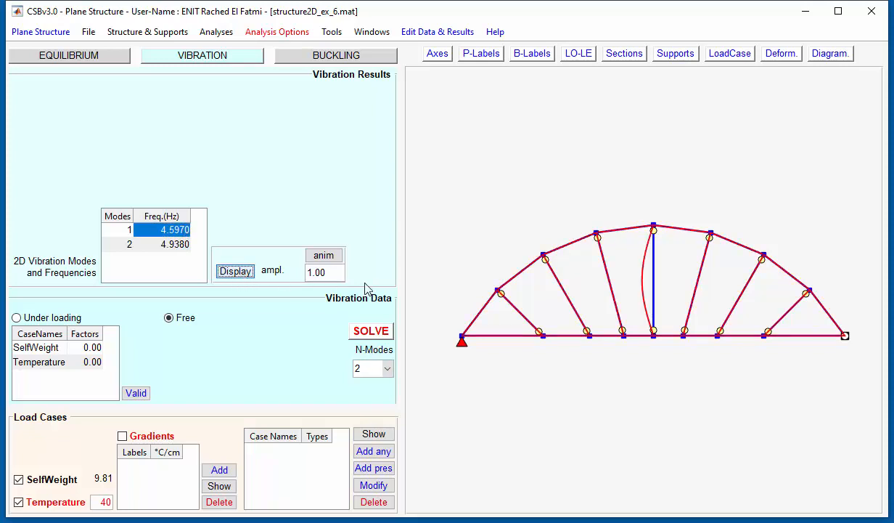
left_click(323, 273)
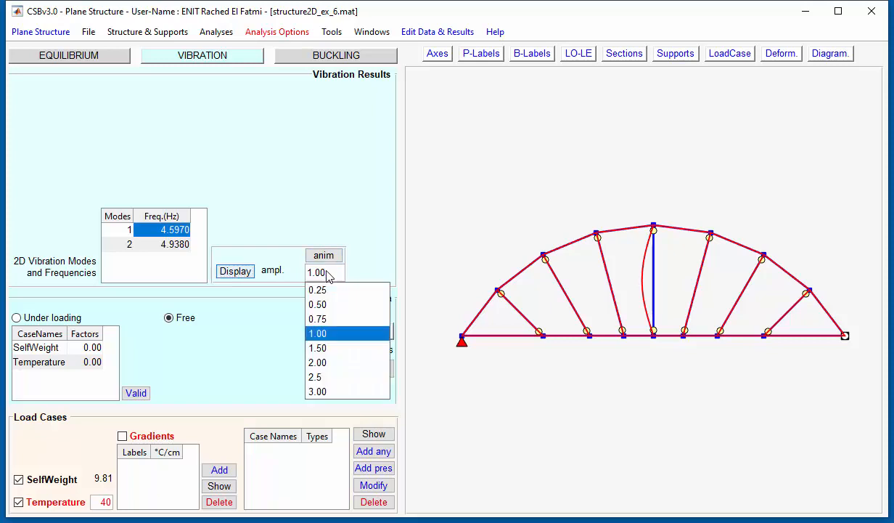
left_click(333, 392)
left_click(238, 271)
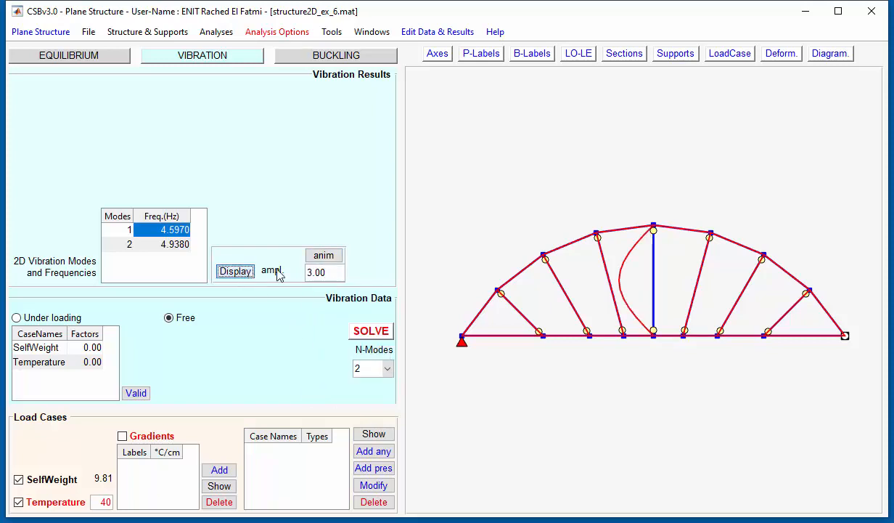
left_click(323, 258)
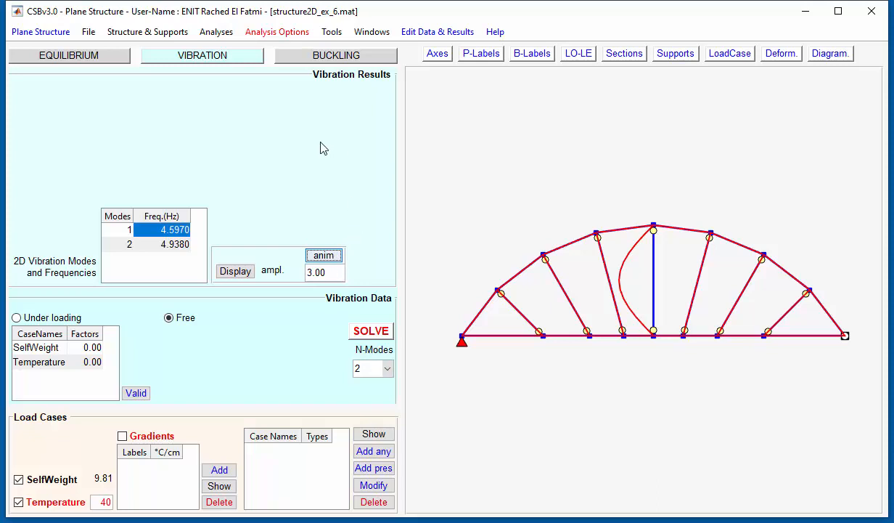
Step: Add the Hollow Circular section of size 114.3x5 from the steel library to the structure's sections
left_click(166, 33)
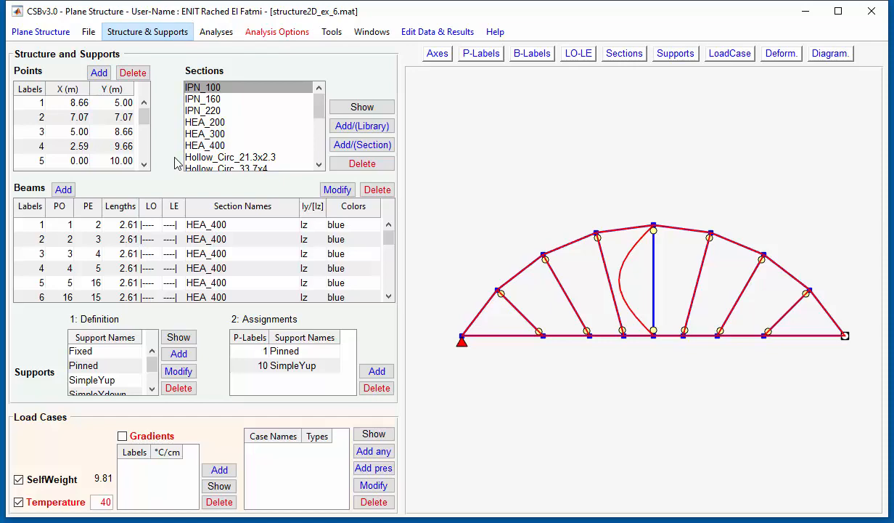
left_click(380, 131)
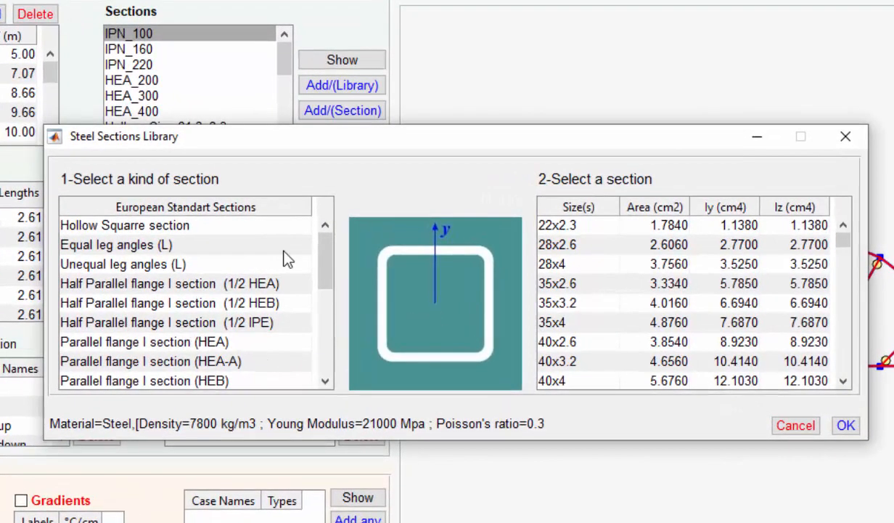
left_click_drag(325, 270, 328, 354)
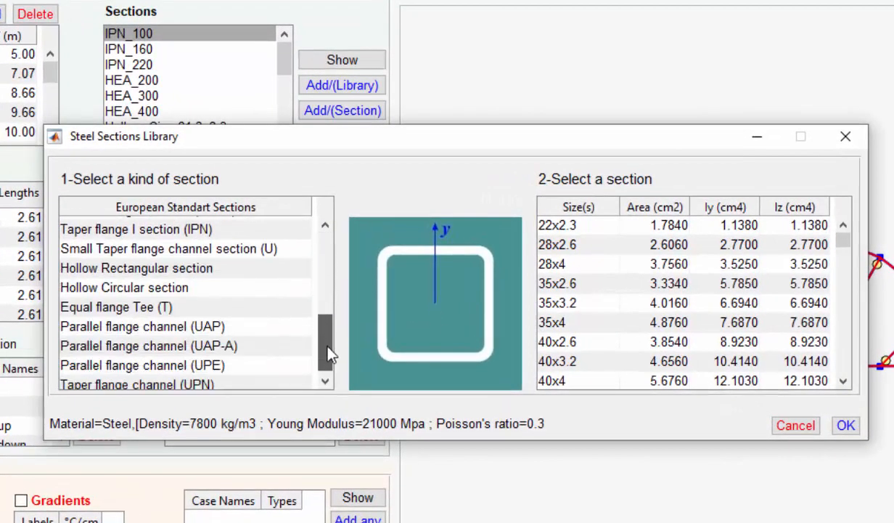
left_click(158, 289)
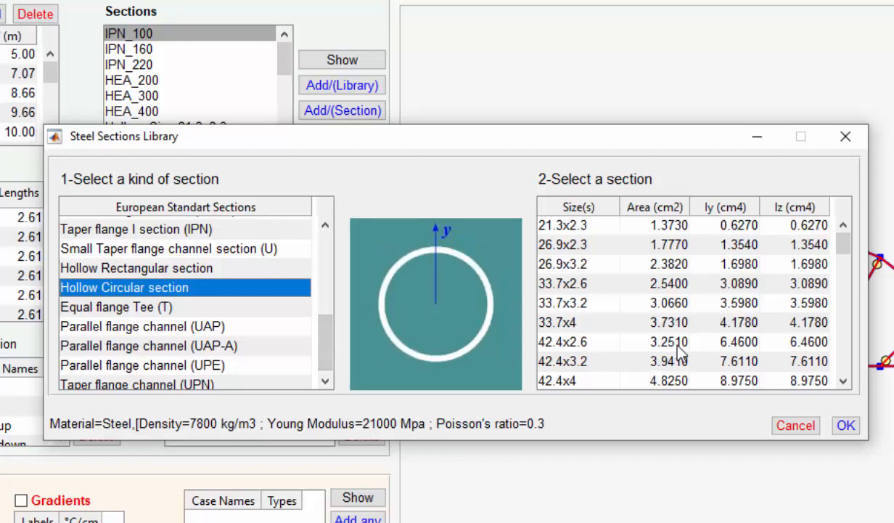
left_click_drag(850, 244, 859, 306)
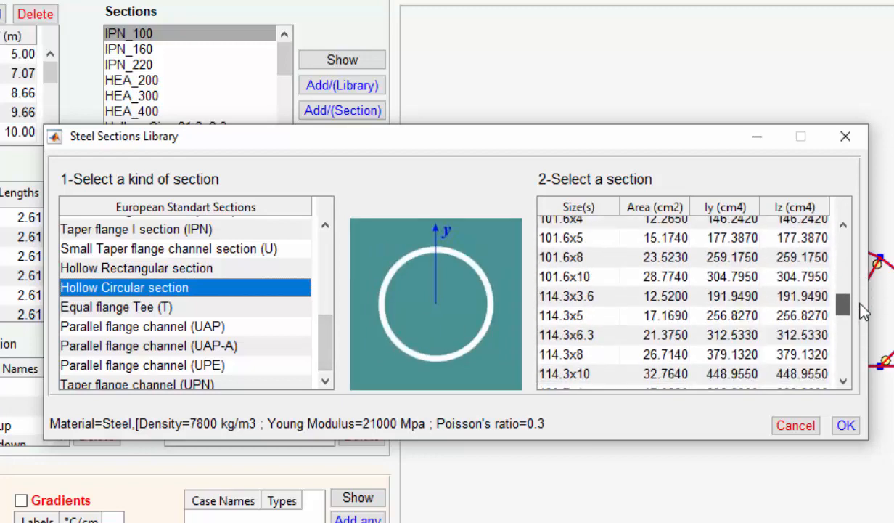
left_click(604, 316)
left_click(845, 425)
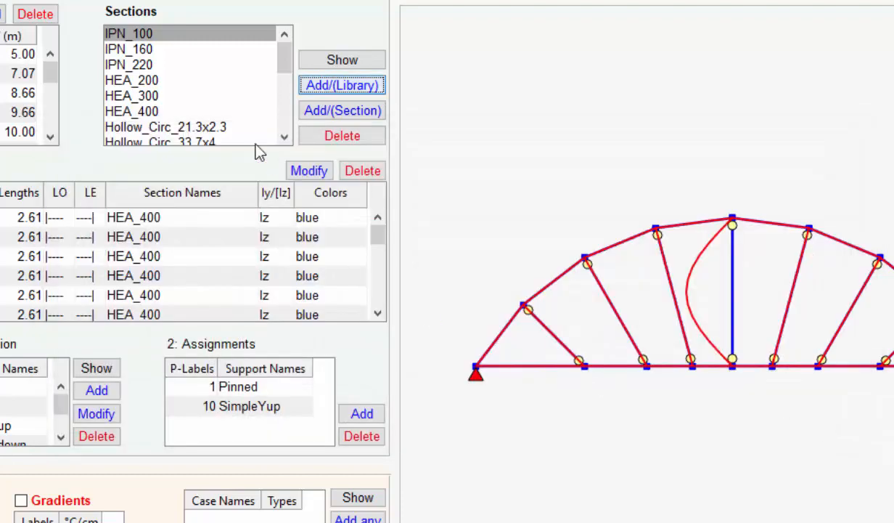
left_click_drag(283, 58, 284, 131)
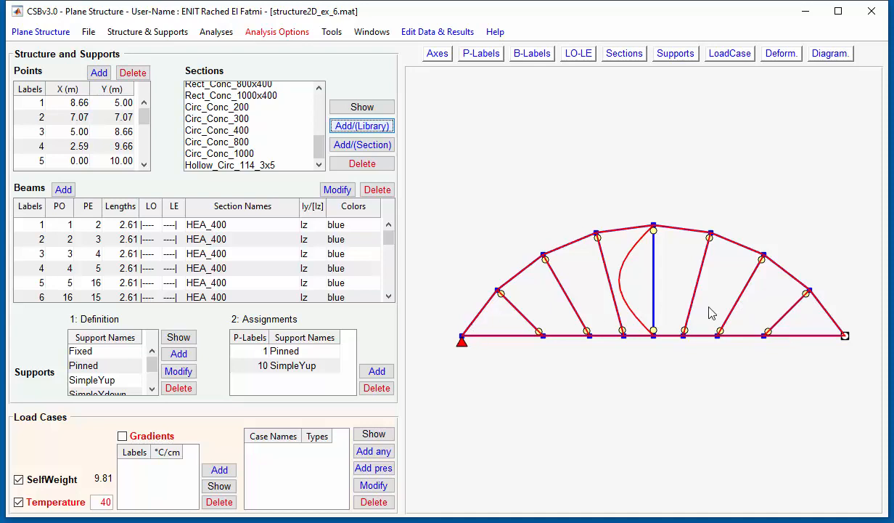
Step: Clear the mode shape from the drawing and select all seven web beams of the truss
left_click(779, 53)
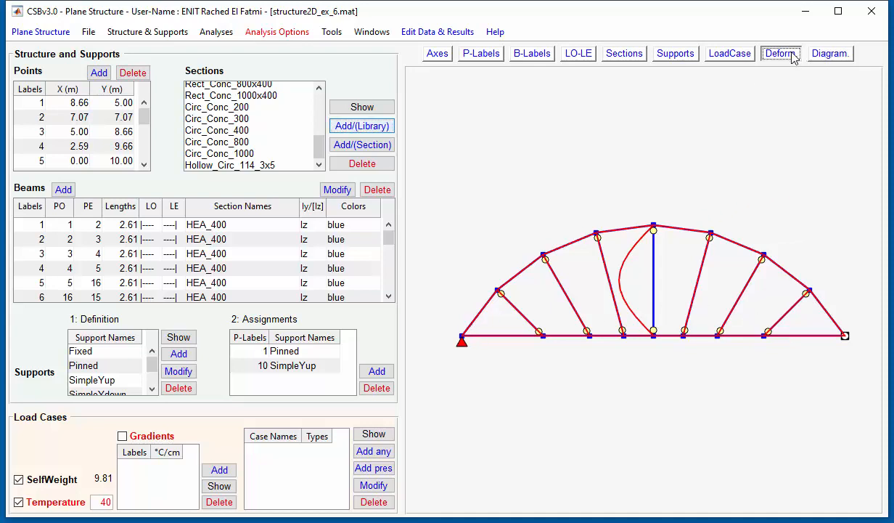
left_click(793, 314)
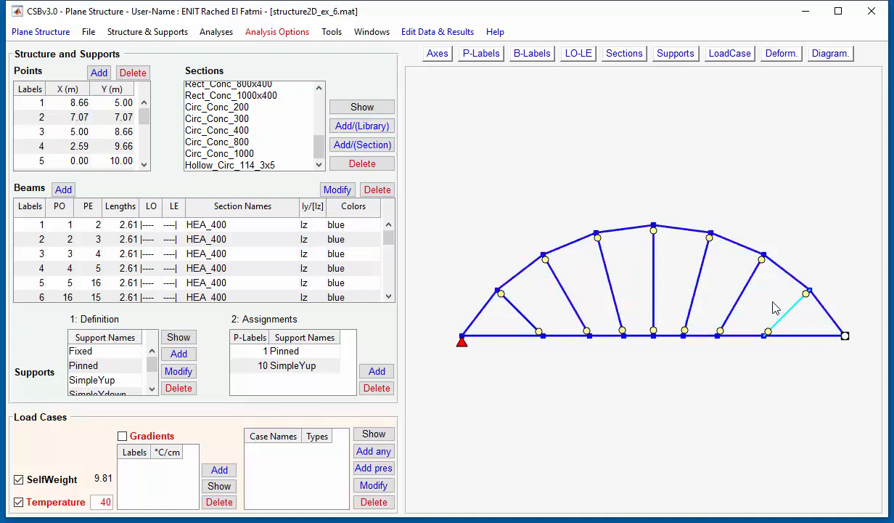
left_click(742, 291)
left_click(697, 285)
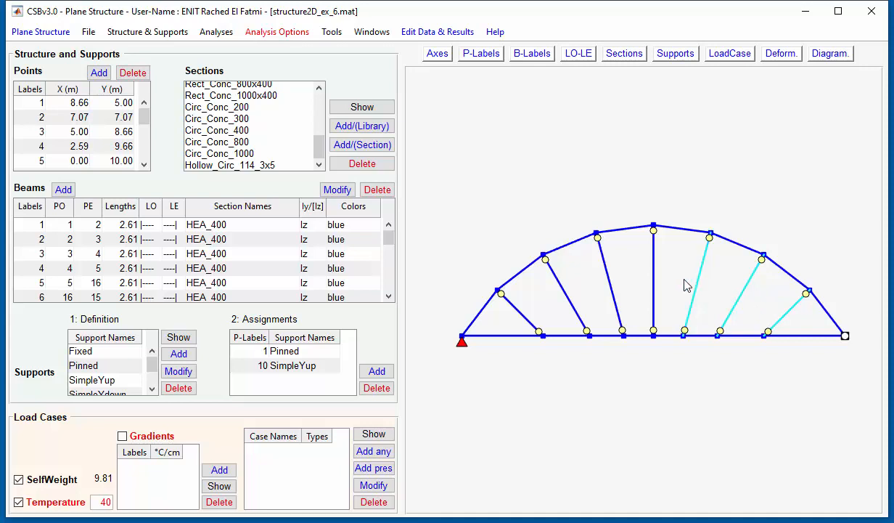
left_click(654, 285)
left_click(611, 291)
left_click(572, 303)
left_click(521, 313)
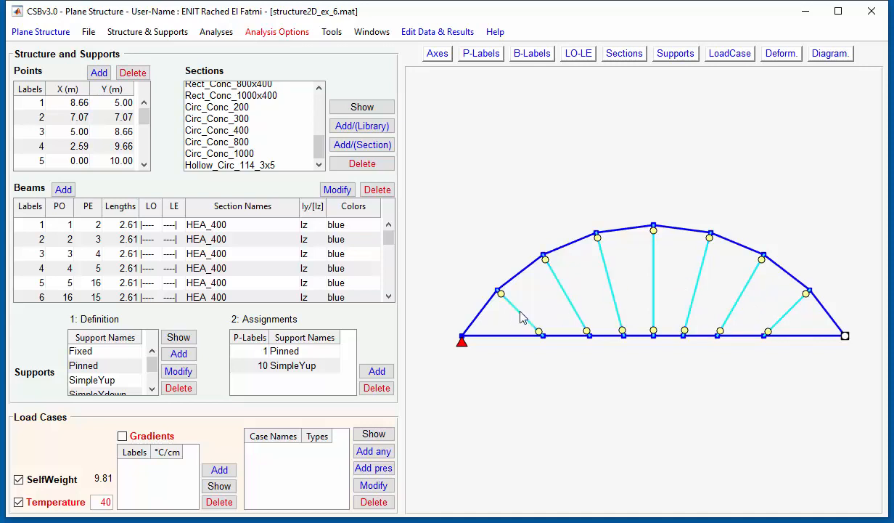
Step: Assign the Hollow_Circ_114_3x5 section to the selected web beams and check it in the beam table
left_click(337, 190)
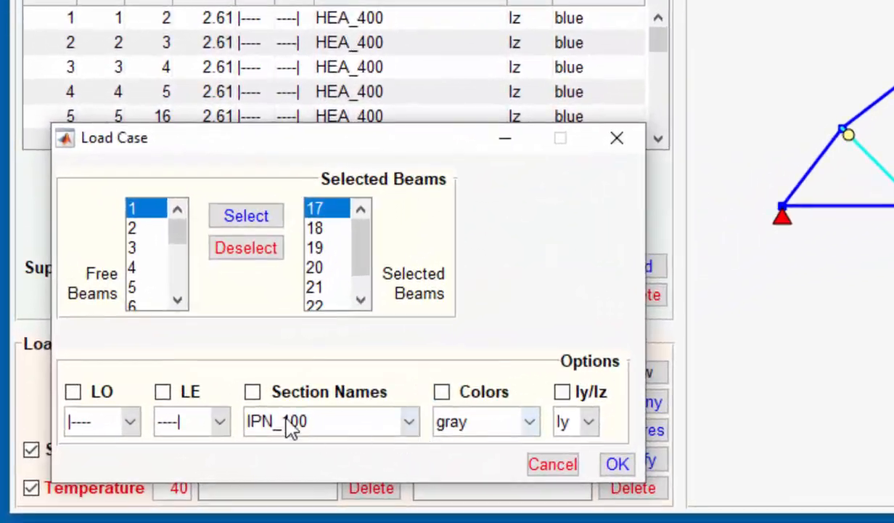
left_click(253, 393)
left_click(411, 429)
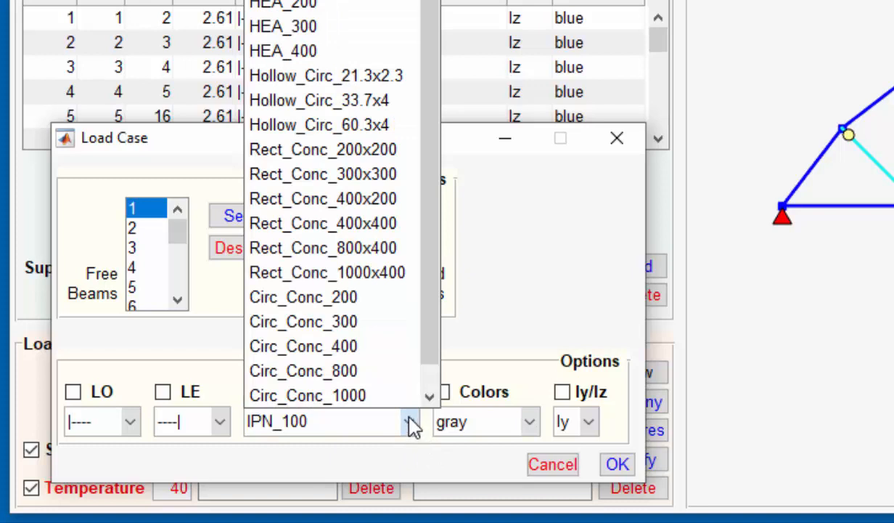
left_click_drag(434, 358, 434, 381)
left_click(392, 400)
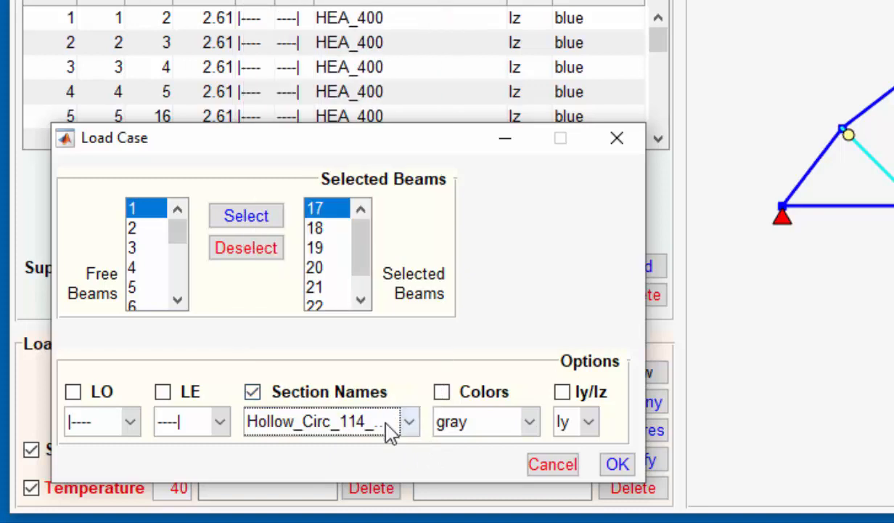
left_click(617, 465)
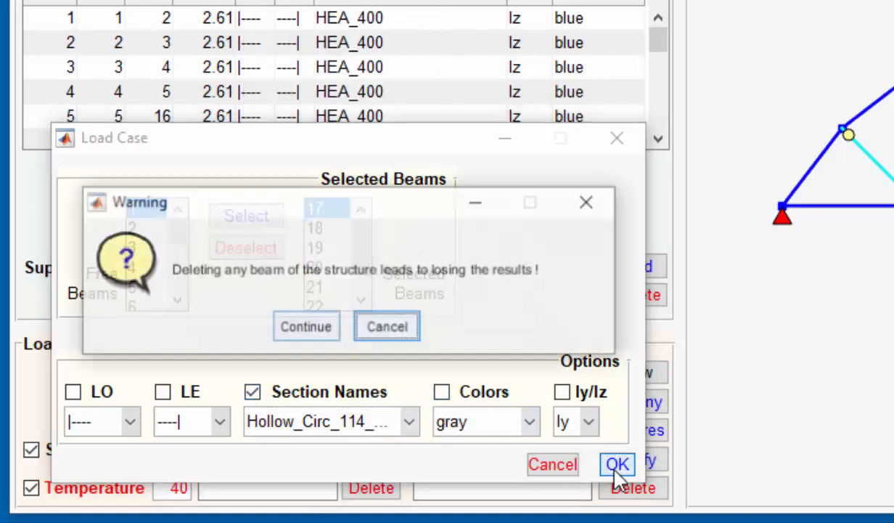
left_click(304, 327)
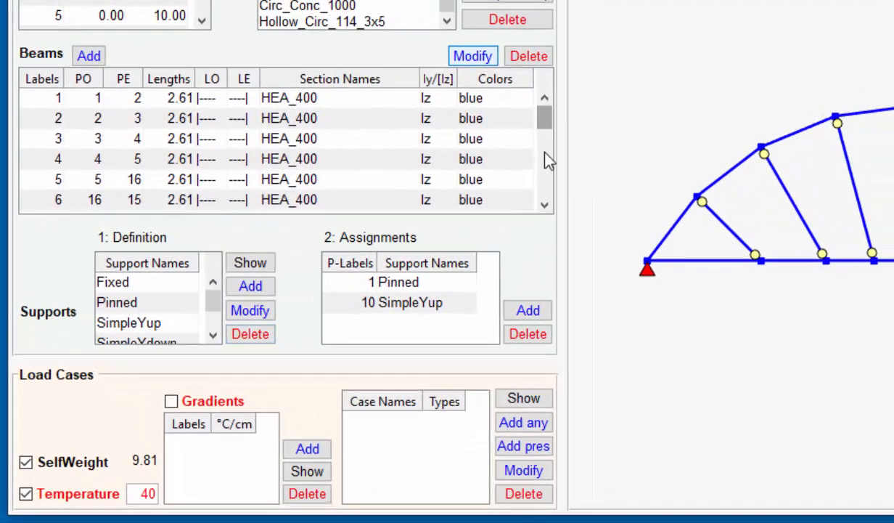
left_click_drag(630, 102, 634, 132)
left_click_drag(543, 177, 544, 182)
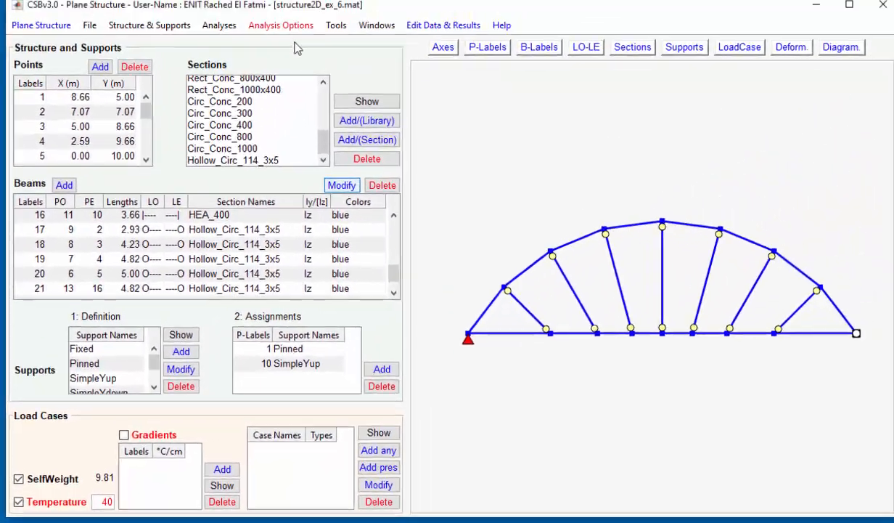
Step: Solve the free vibration of the truss with hinged web beams for 2 modes and display the first mode shape
left_click(215, 32)
left_click(235, 59)
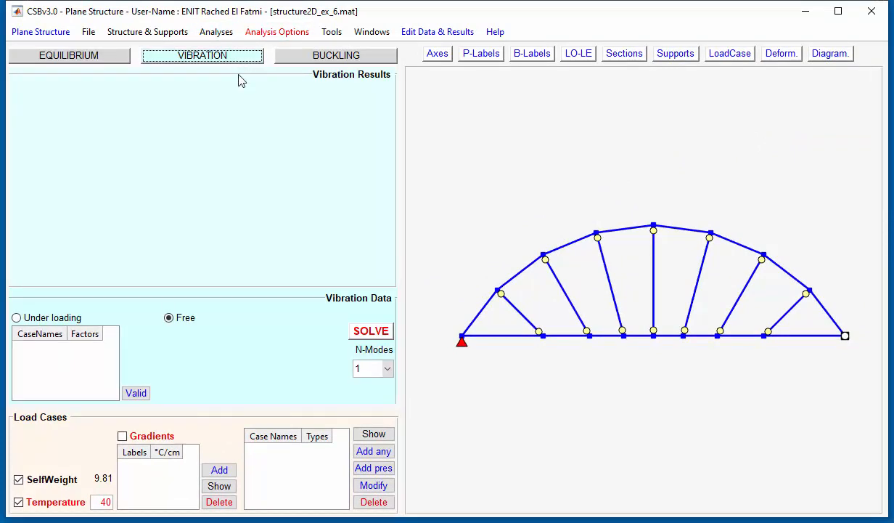
left_click(387, 369)
left_click(381, 400)
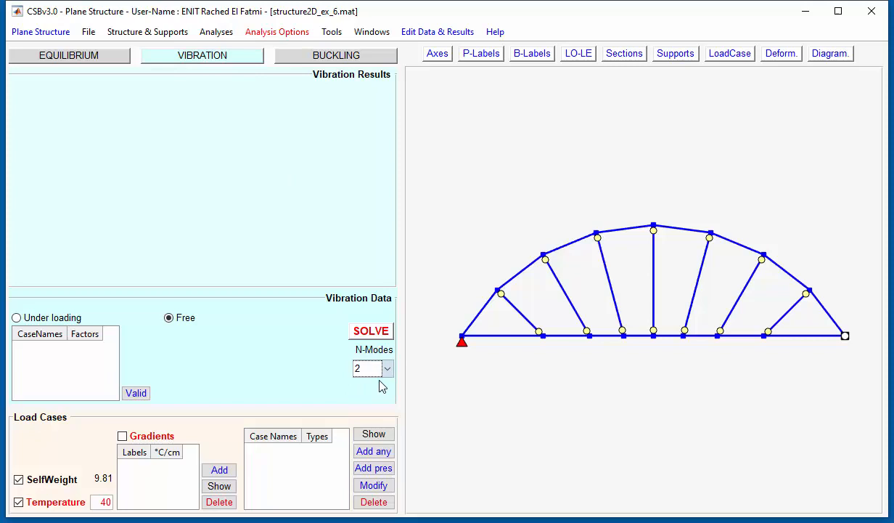
left_click(383, 332)
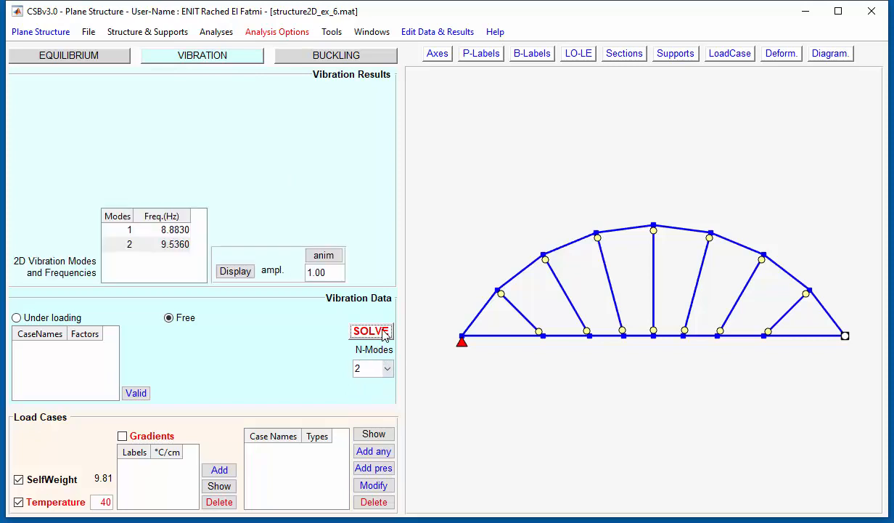
left_click(172, 229)
left_click(245, 274)
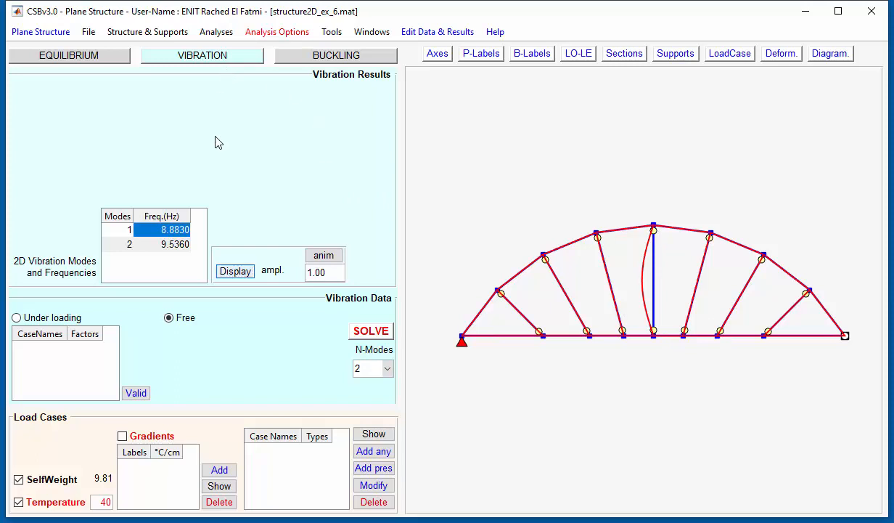
Step: Clear the mode shape and make both ends (LO and LE) of all seven web beams rigid
left_click(160, 32)
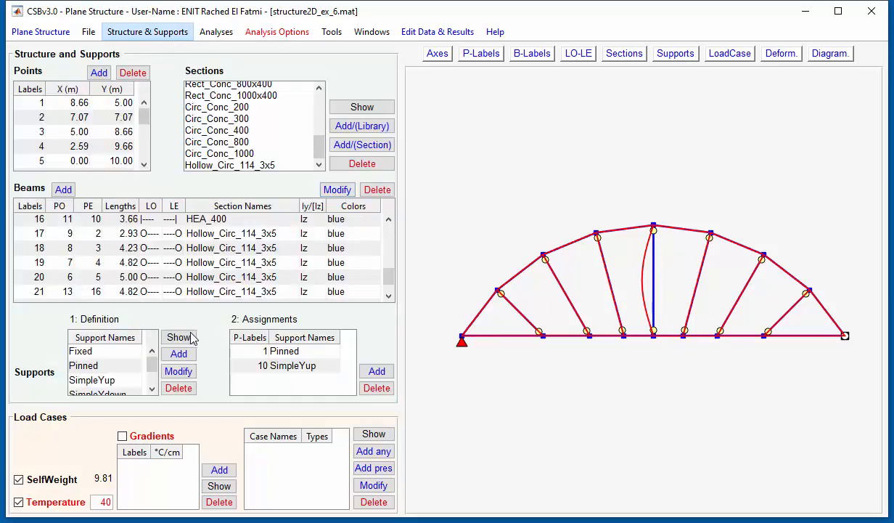
left_click(781, 53)
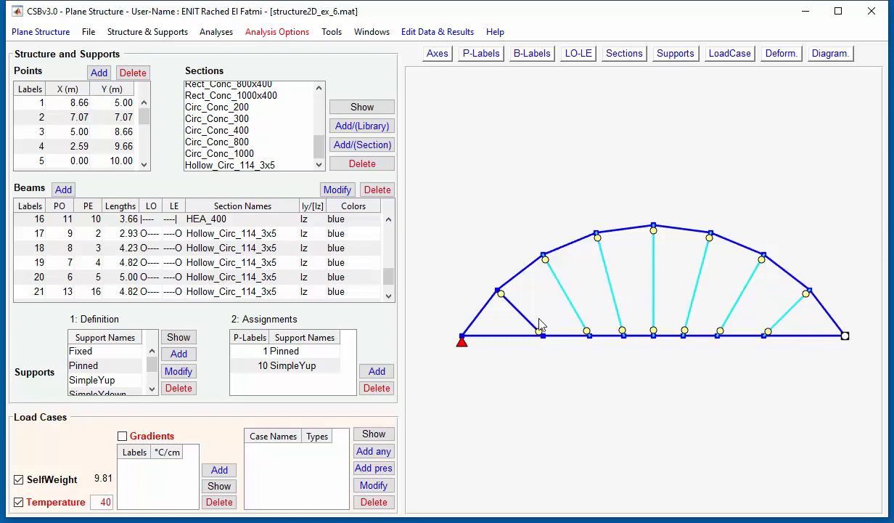
left_click(342, 190)
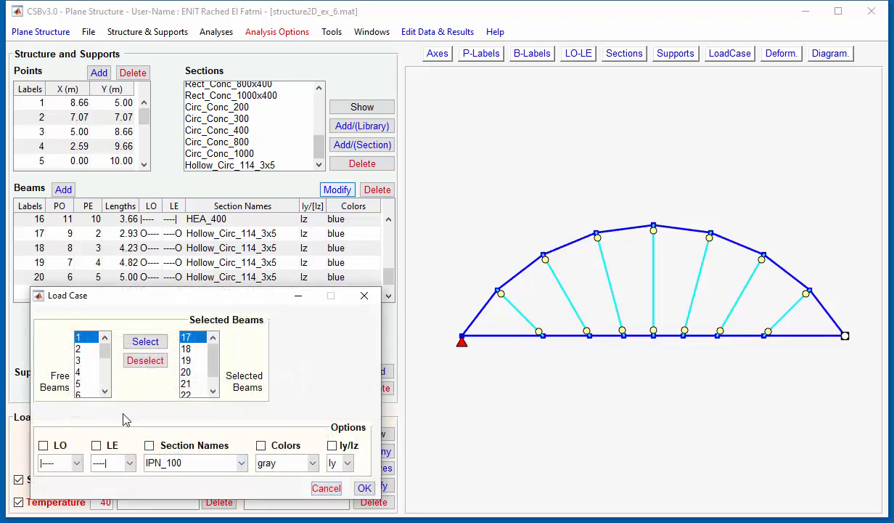
left_click(44, 445)
left_click(96, 446)
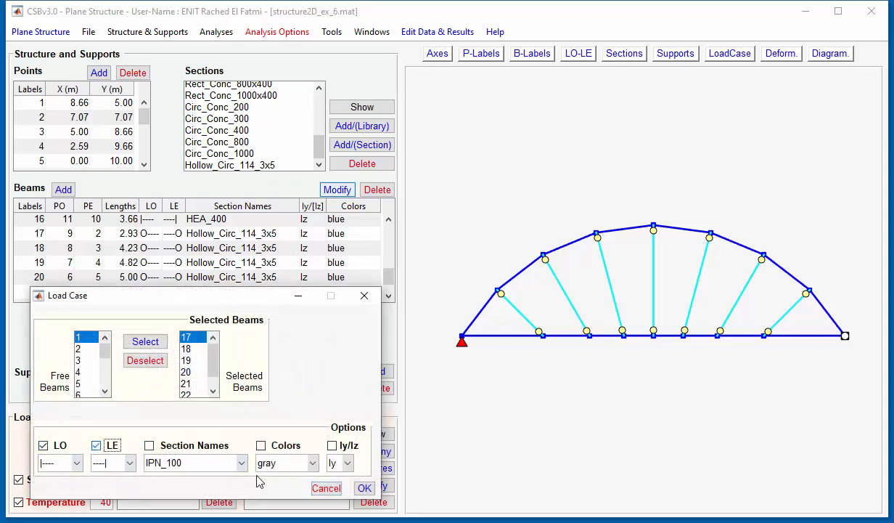
left_click(364, 488)
left_click(192, 403)
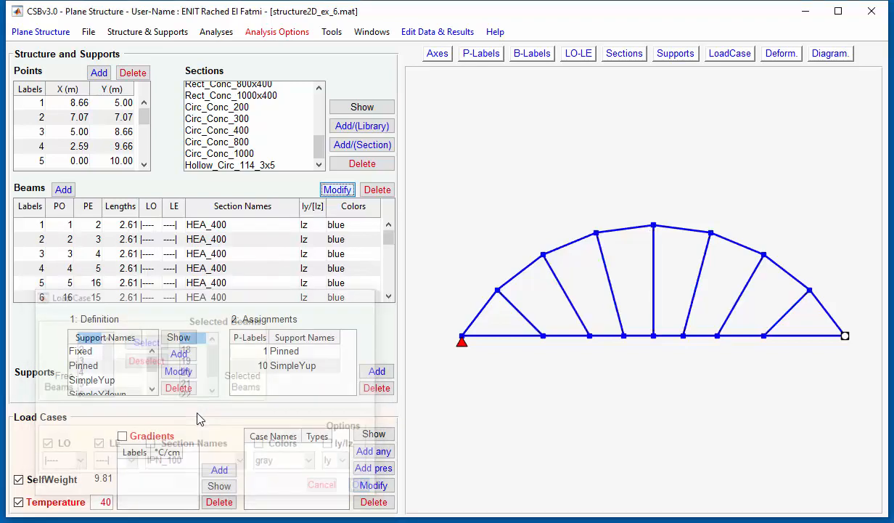
Step: Solve the free vibration of the truss with rigidly connected web beams for 2 modes
left_click(216, 32)
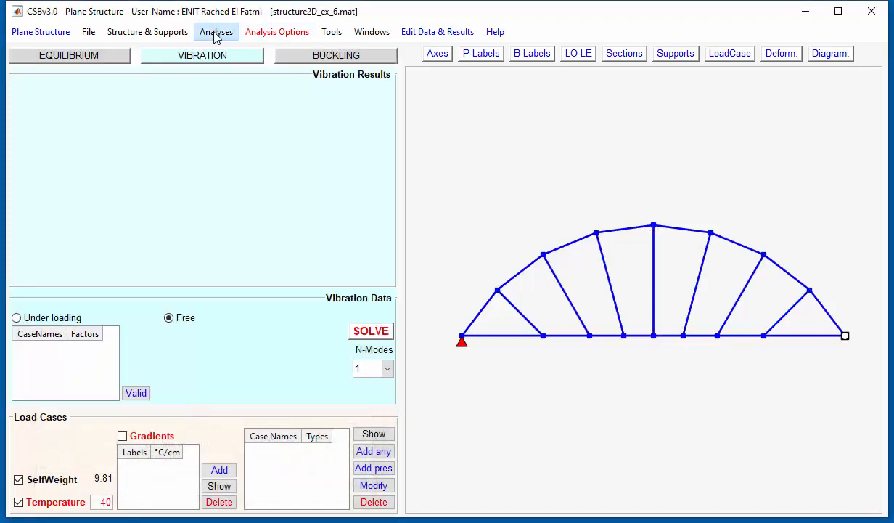
left_click(212, 58)
left_click(381, 366)
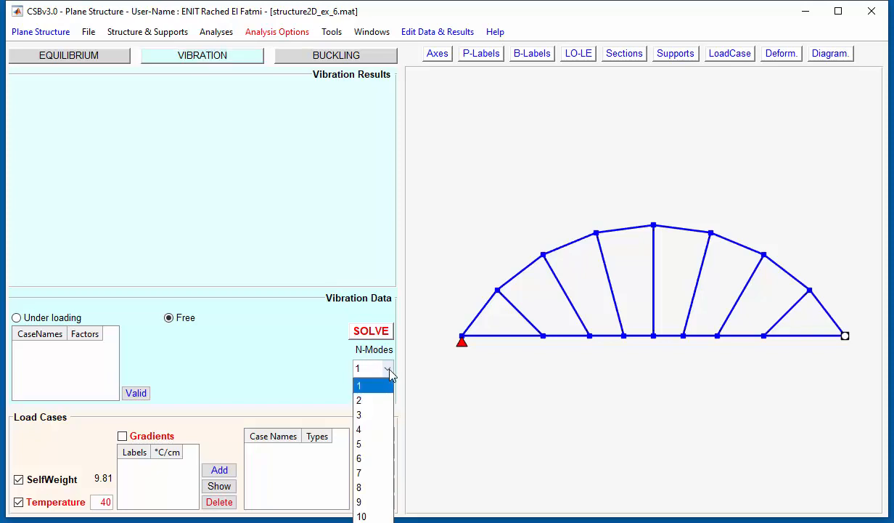
left_click(374, 399)
left_click(369, 331)
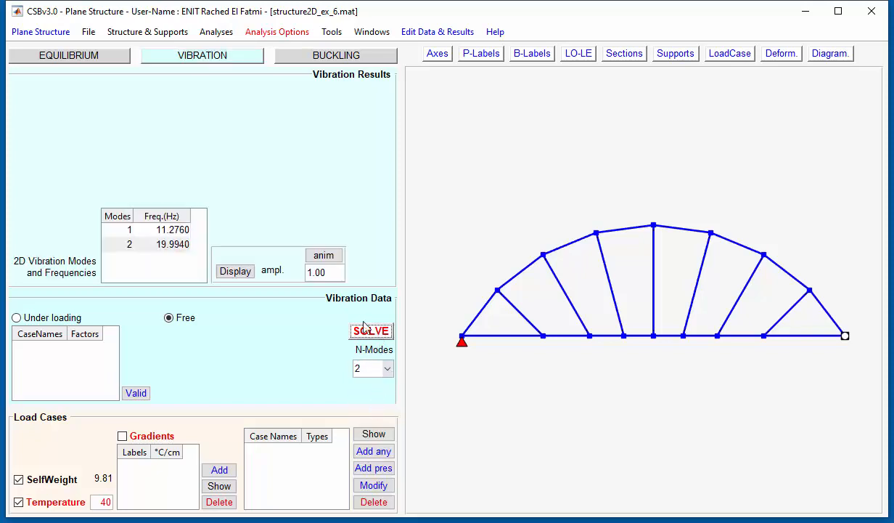
Step: Display the first vibration mode of the rigidly connected truss with amplitude 1.00 and animate it
left_click(177, 231)
left_click(227, 274)
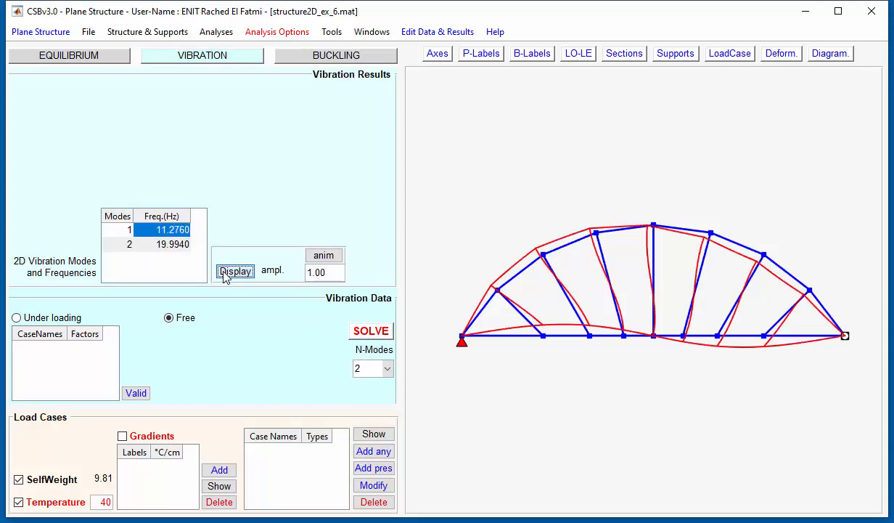
left_click(324, 256)
Step: Switch to the buckling analysis, clear the mode shape from the drawing and show the beam labels
left_click(297, 57)
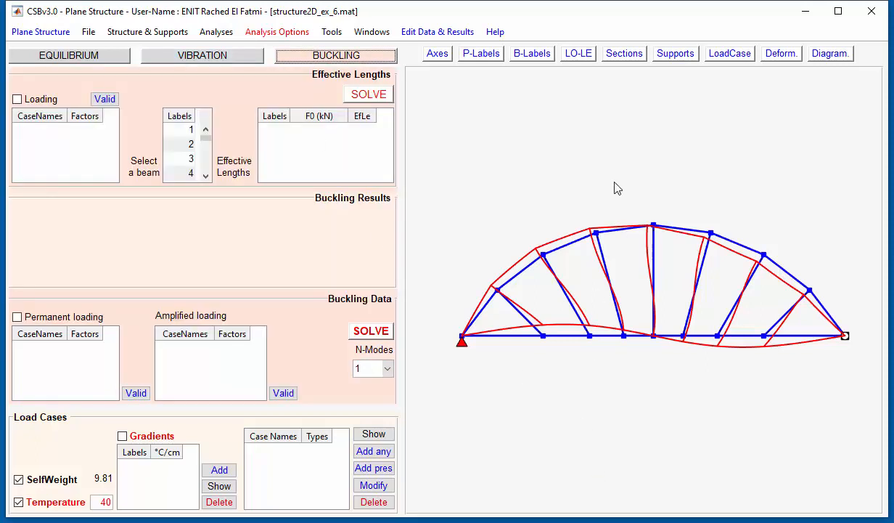
left_click(764, 55)
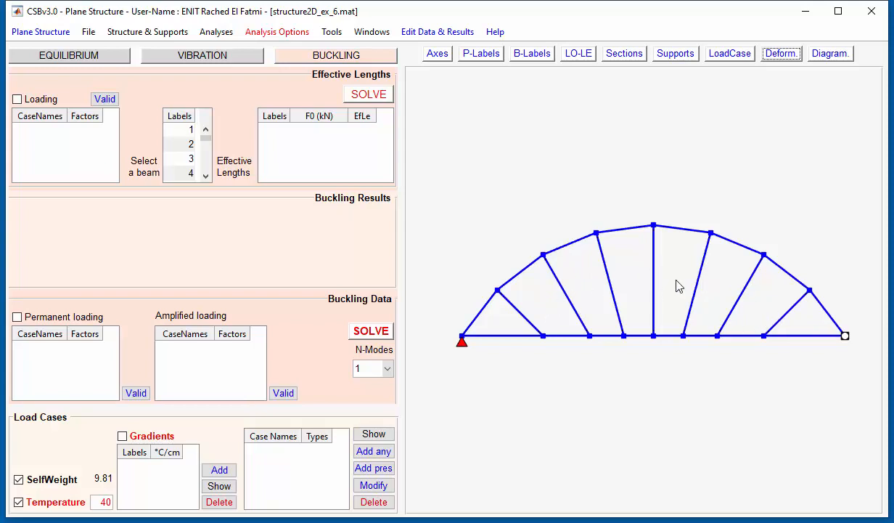
left_click(545, 58)
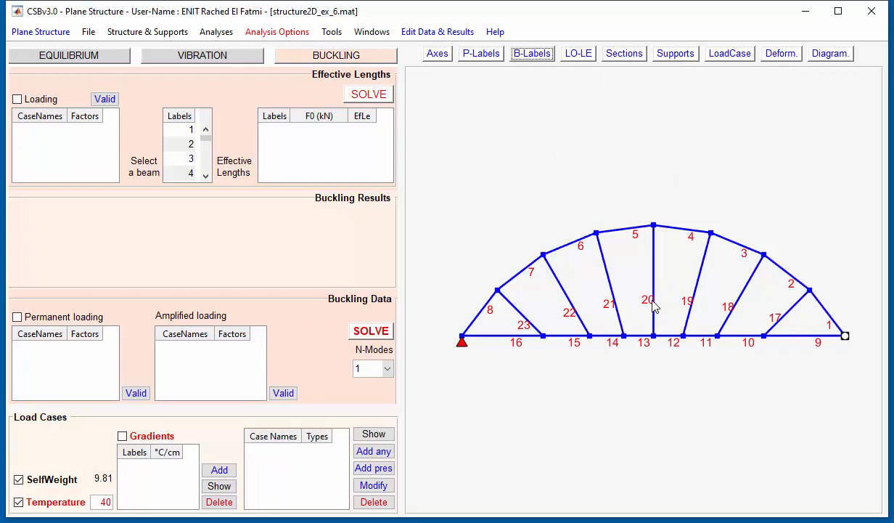
Step: Select beams 19, 20 and 21 for the buckling effective lengths and solve them
left_click(351, 55)
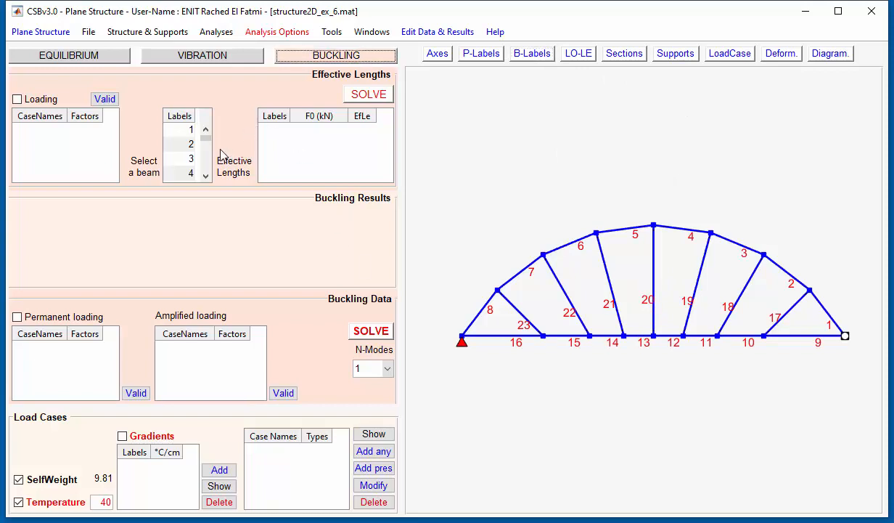
left_click_drag(205, 138, 207, 166)
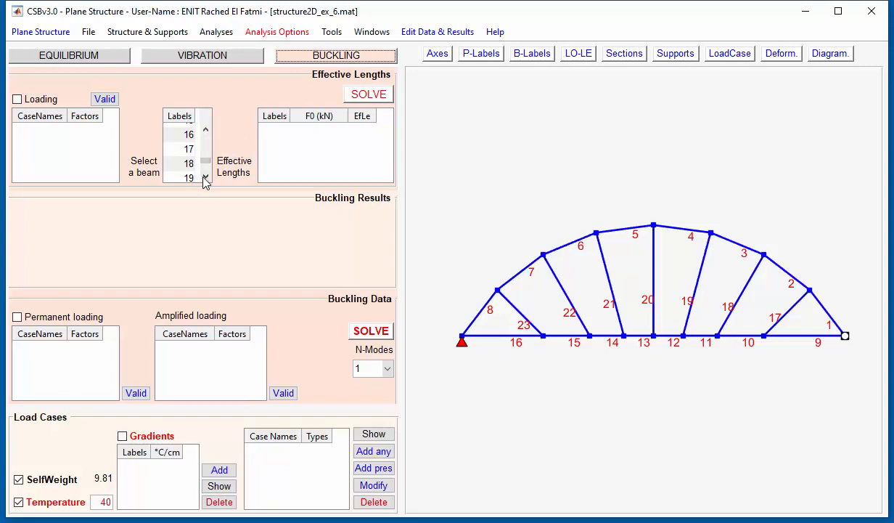
left_click(206, 178)
left_click(205, 178)
left_click(189, 149)
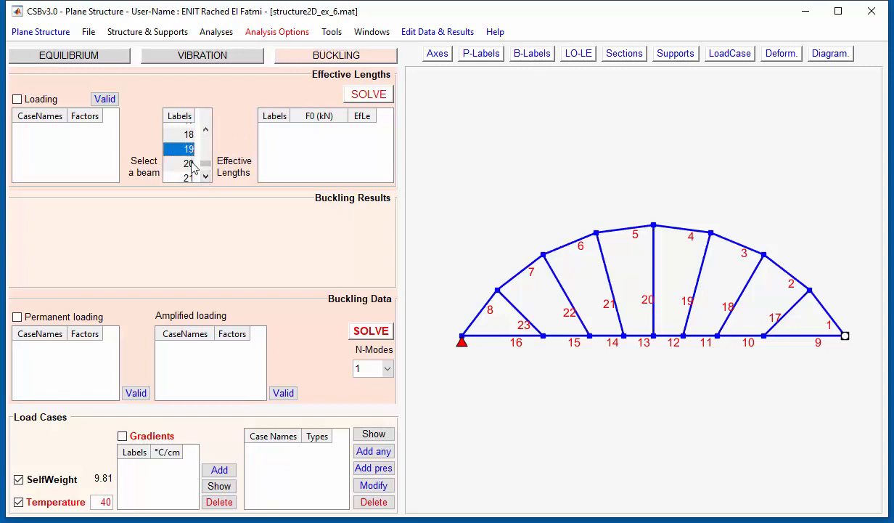
left_click(190, 164, "shift")
left_click(187, 177, "shift")
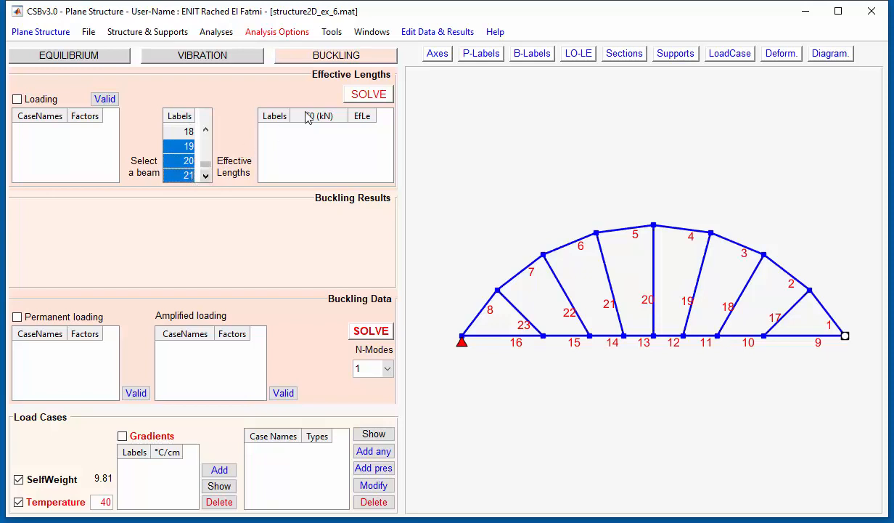
left_click(361, 98)
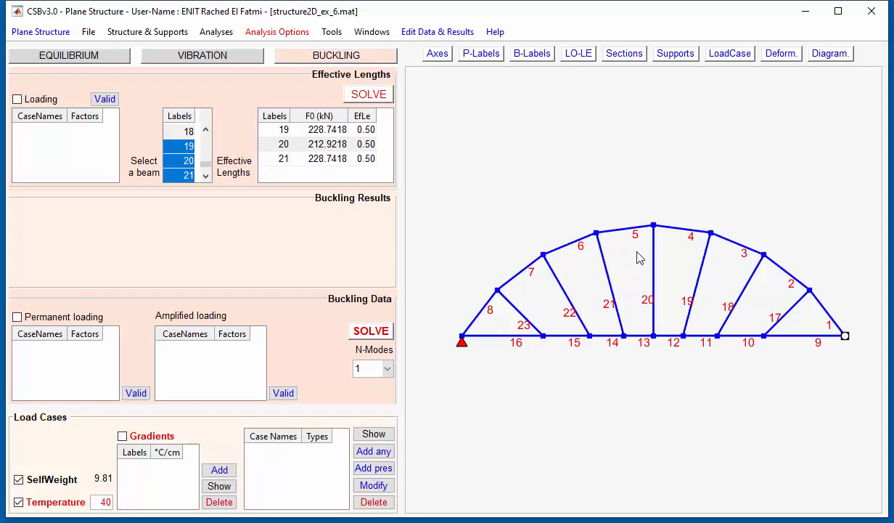
Step: Select web beams 19, 20 and 21 and hinge both ends (LO O----, LE ----O), accepting the loss of results
left_click(114, 32)
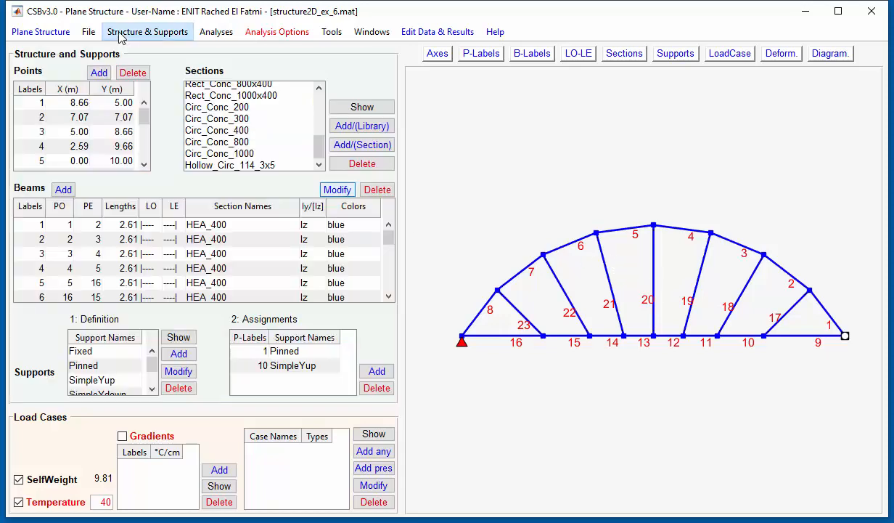
left_click(696, 282)
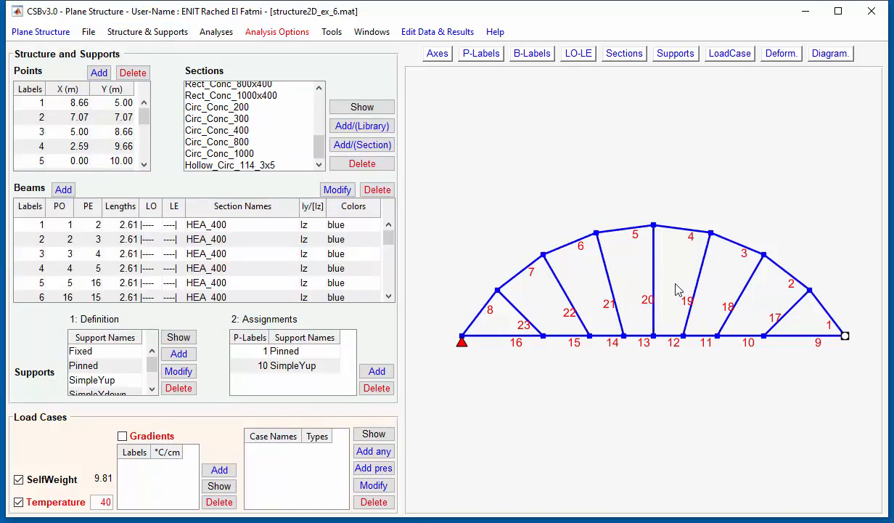
left_click(654, 286)
left_click(610, 281)
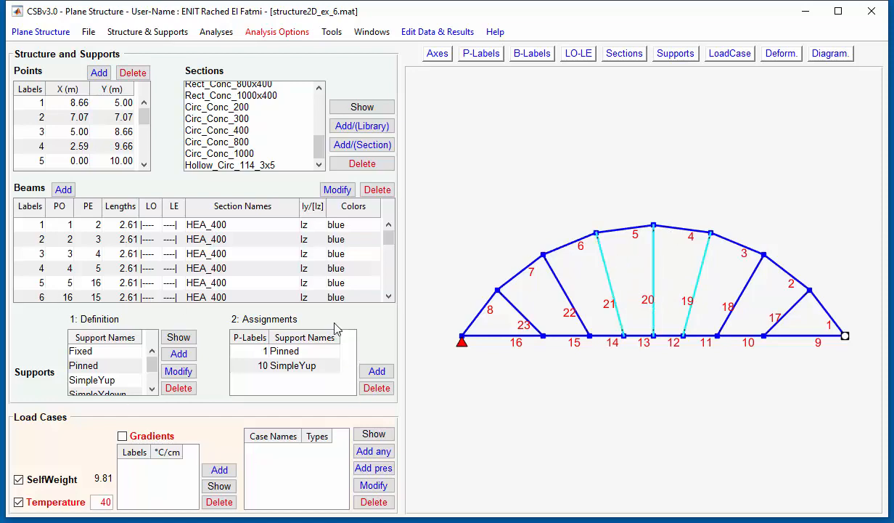
left_click(337, 190)
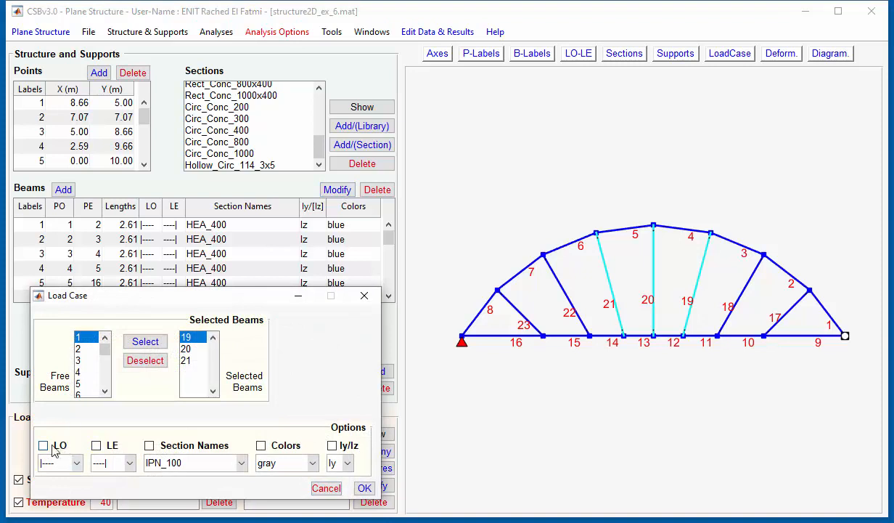
left_click(44, 445)
left_click(96, 445)
left_click(76, 463)
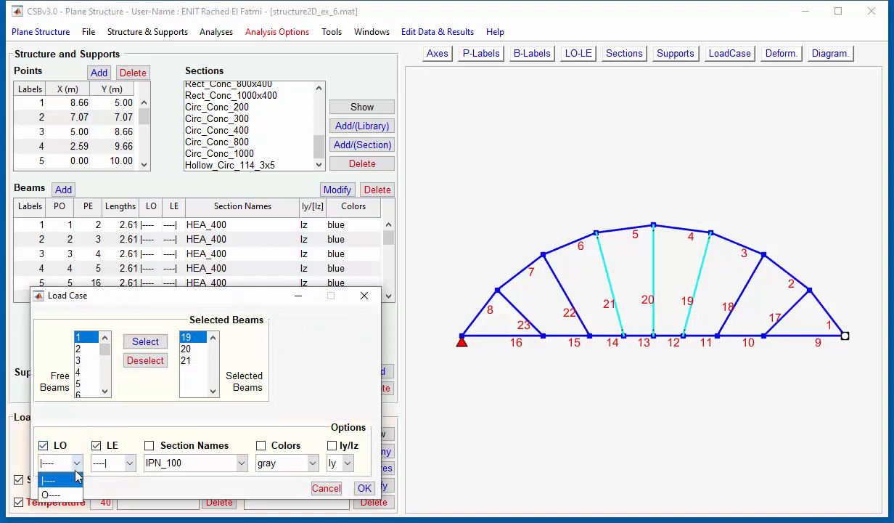
left_click(70, 495)
left_click(129, 462)
left_click(116, 494)
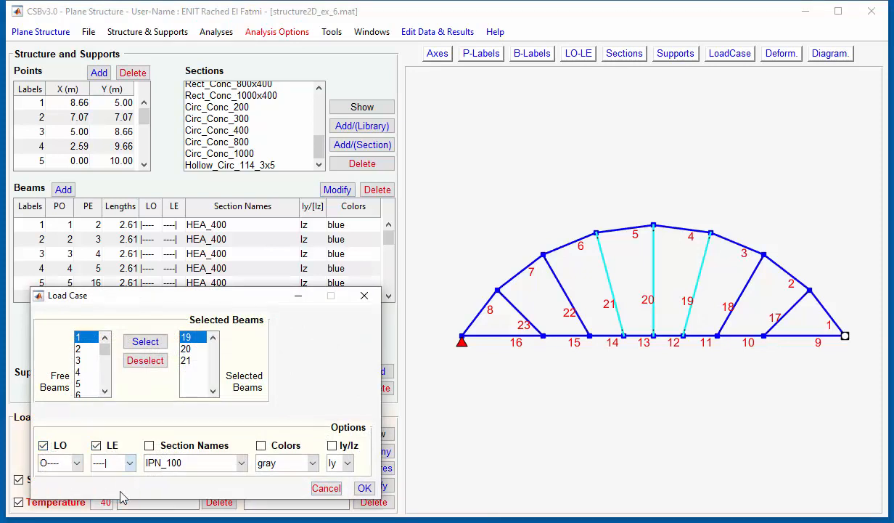
left_click(363, 487)
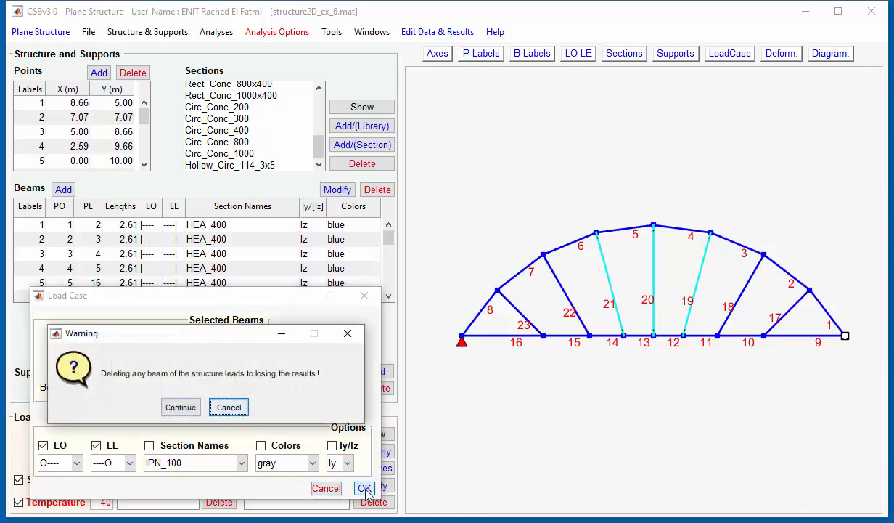
left_click(171, 407)
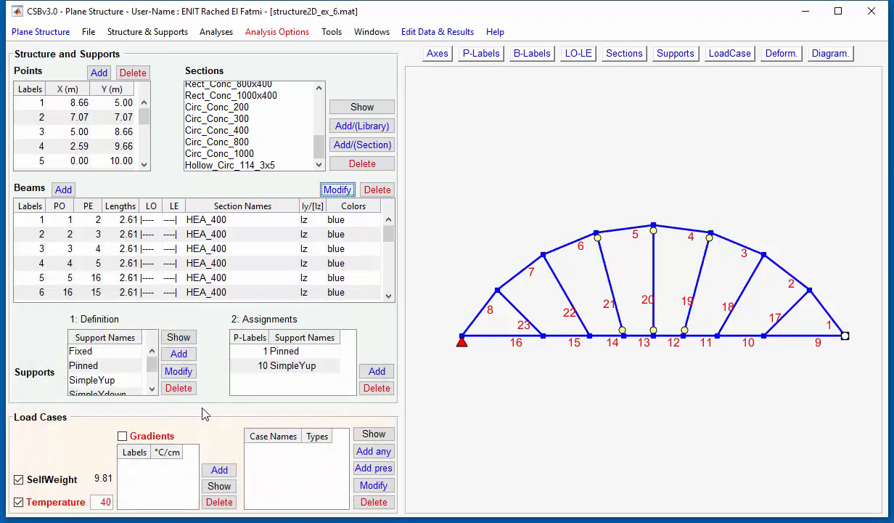
Step: Return to the buckling analysis and solve the effective lengths of beams 19, 20 and 21 with hinged ends
left_click(232, 36)
left_click(277, 31)
left_click(290, 79)
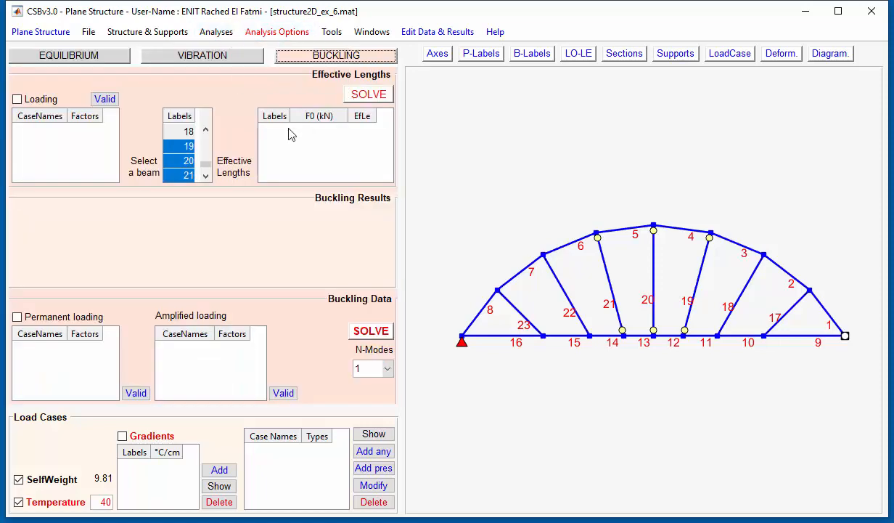
left_click(375, 95)
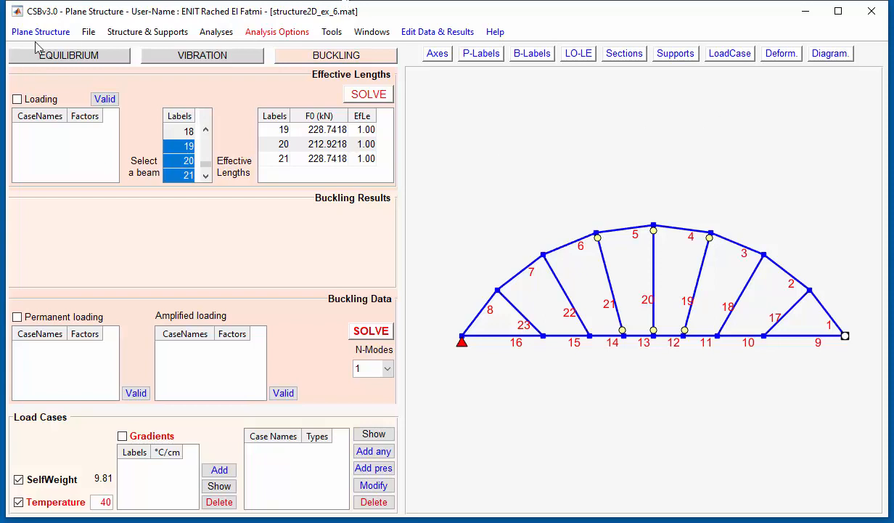
Step: Close the arched truss structure without saving it
left_click(88, 32)
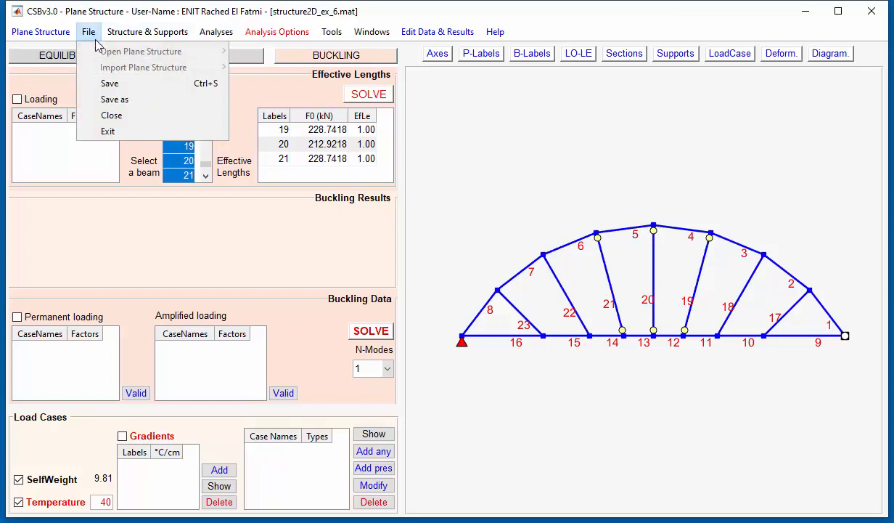
left_click(111, 116)
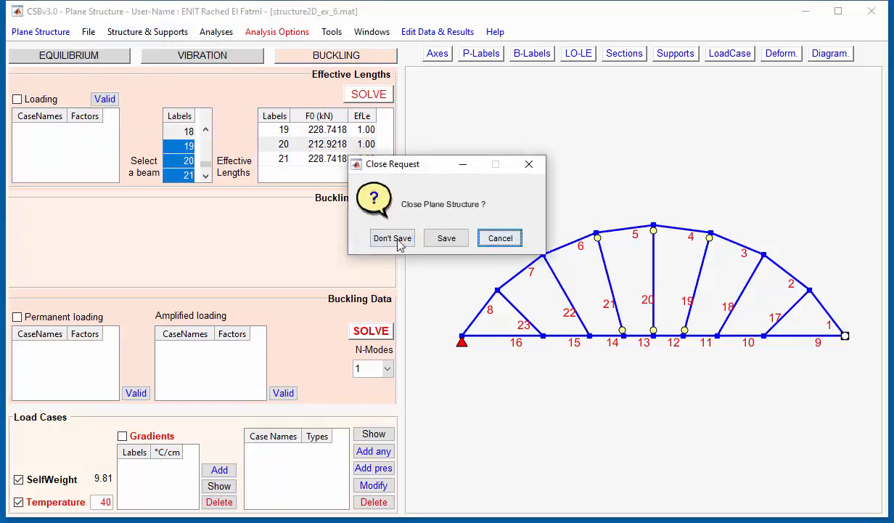
left_click(393, 239)
Step: Open the straight-chord triangulated truss from the plane structure examples and show its load case F246
left_click(88, 32)
mouse_move(186, 63)
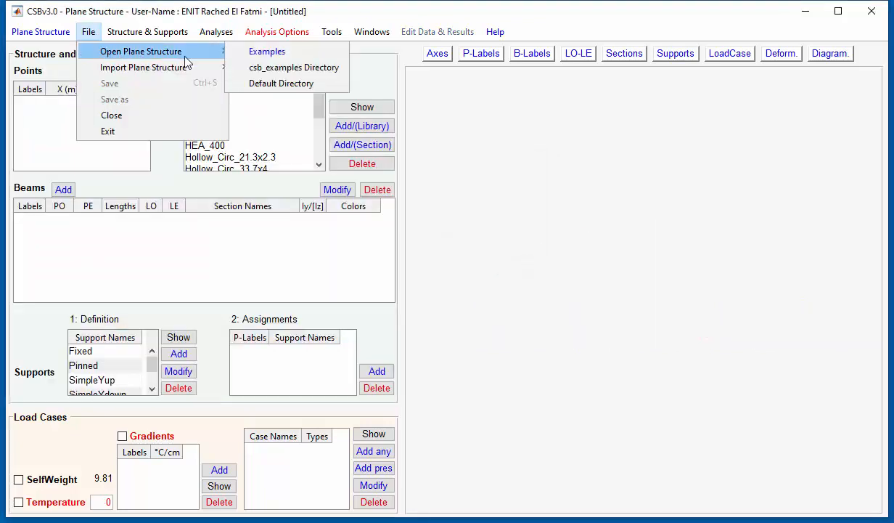
left_click(240, 52)
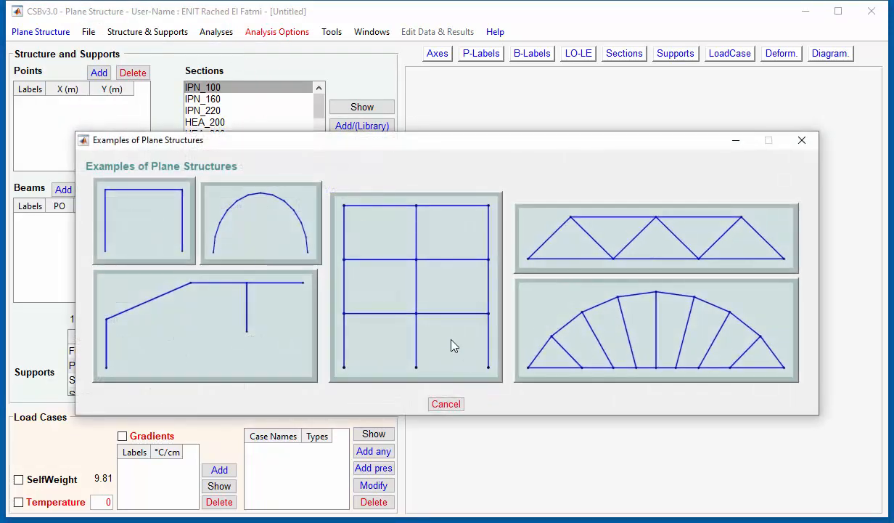
left_click(631, 251)
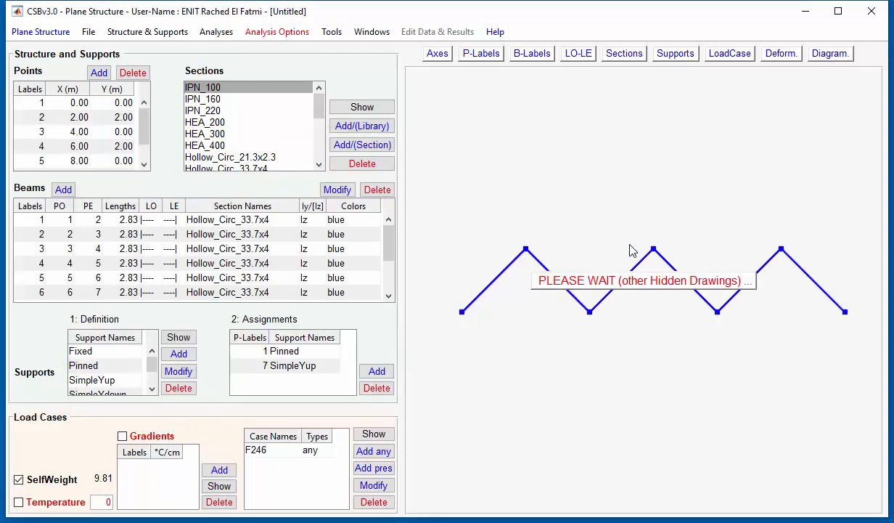
left_click(447, 299)
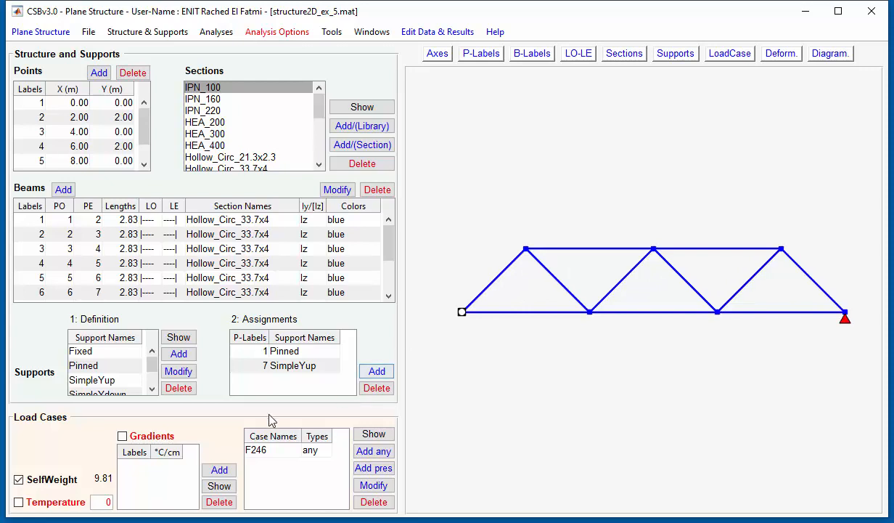
left_click(259, 450)
left_click(375, 435)
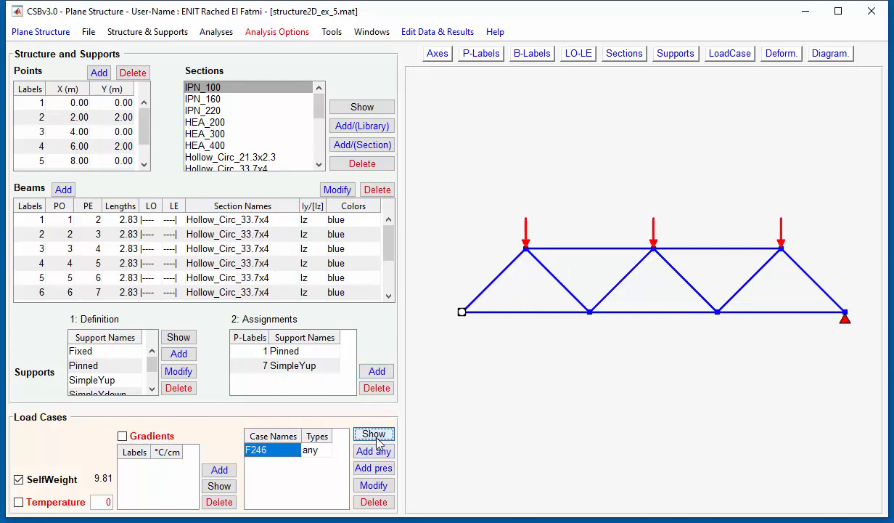